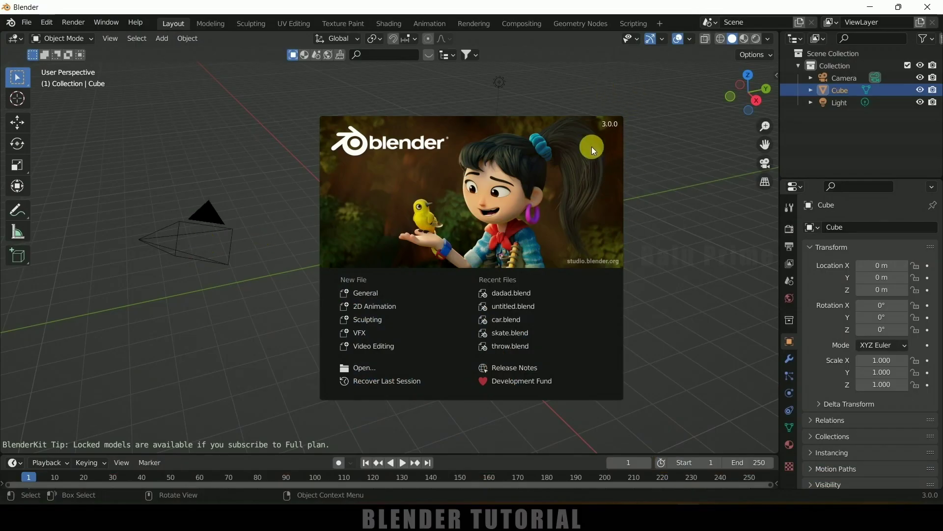
- Close the startup splash screen to reveal the default cube, camera and light
{"action": "left_click", "coordinate": [661, 179]}
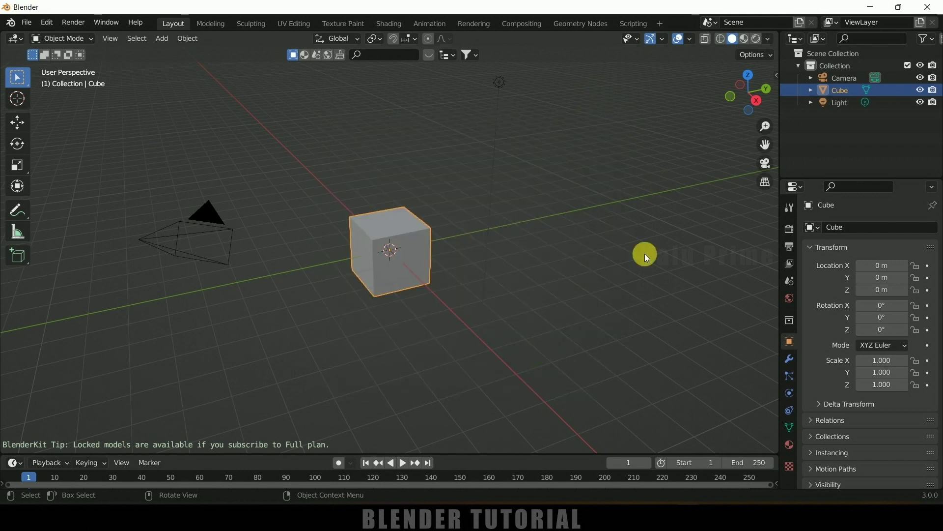
- Delete all default objects and add a Suzanne monkey head
{"action": "key", "text": "a"}
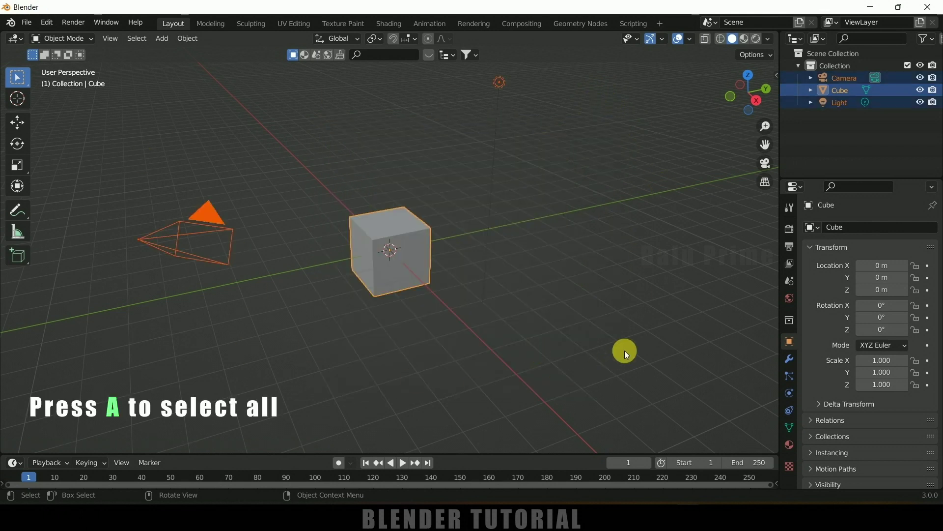
{"action": "key", "text": "Delete"}
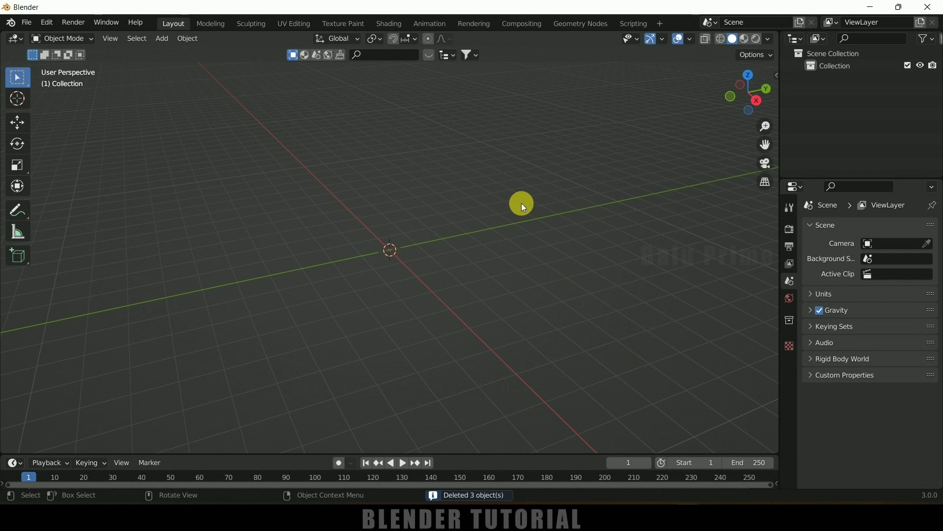
{"action": "left_click", "coordinate": [165, 39]}
{"action": "mouse_move", "coordinate": [202, 53]}
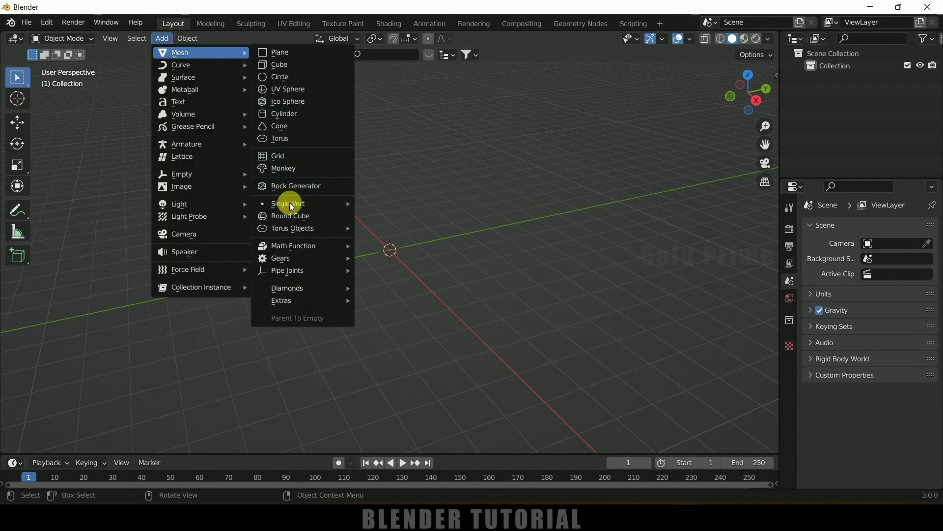
{"action": "left_click", "coordinate": [295, 169]}
{"action": "middle_click_drag", "start_coordinate": [452, 288], "coordinate": [488, 274]}
{"action": "left_click", "coordinate": [489, 274]}
{"action": "left_click", "coordinate": [403, 245]}
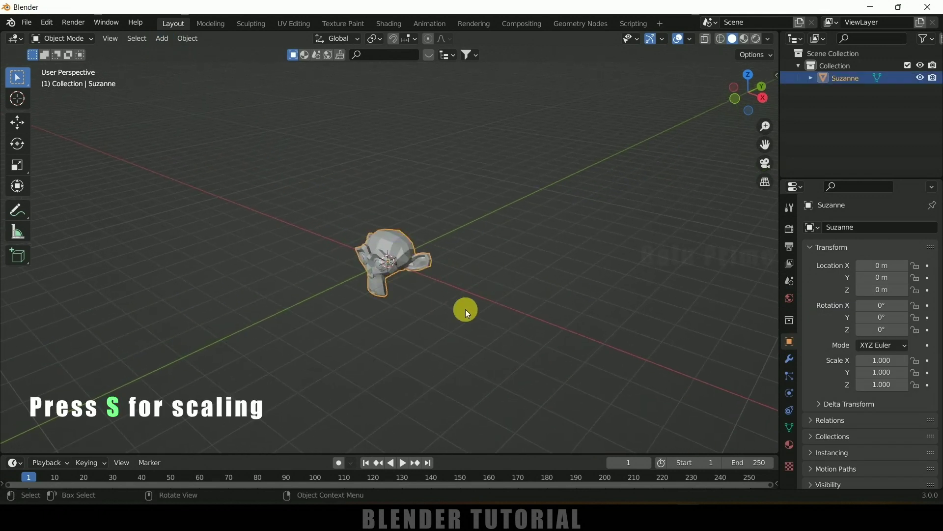
- Scale Suzanne to 4.122 and tilt it -35° around the X axis
{"action": "key", "text": "s"}
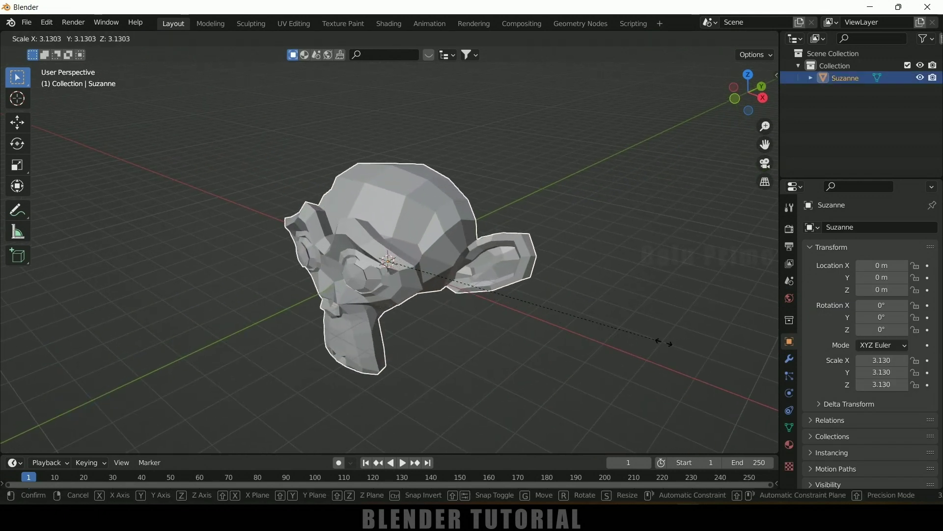
{"action": "left_click", "coordinate": [752, 351]}
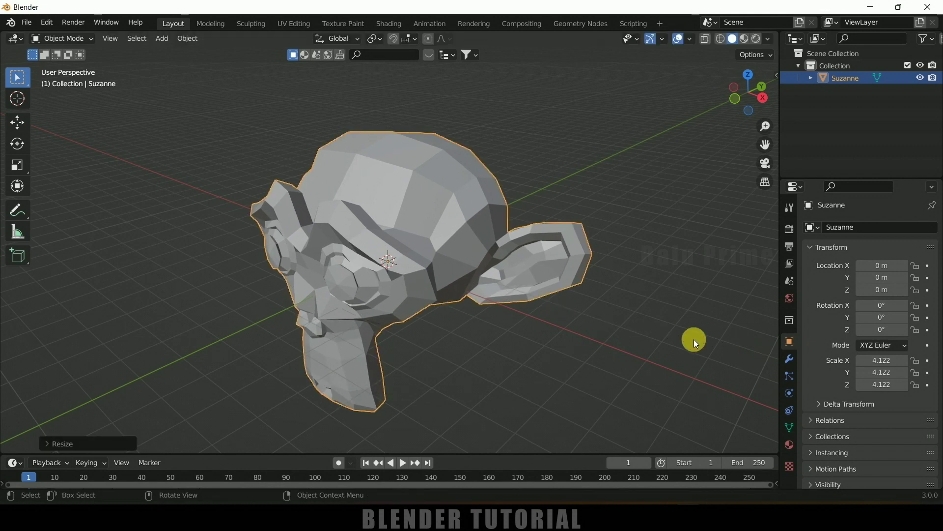
{"action": "key", "text": "KP_3"}
{"action": "left_click", "coordinate": [17, 143]}
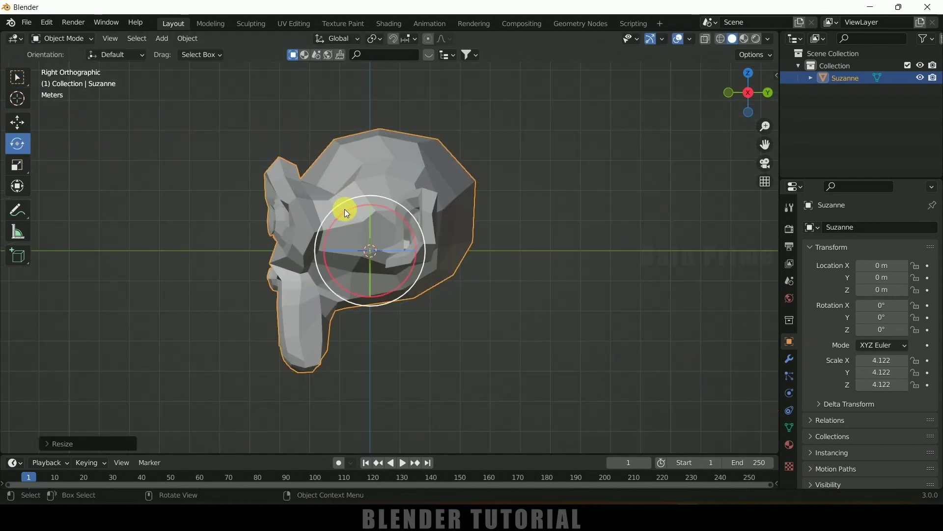
{"action": "left_click_drag", "start_coordinate": [342, 217], "coordinate": [396, 133]}
- Raise Suzanne to Z 2.2047 m
{"action": "left_click", "coordinate": [17, 122]}
{"action": "middle_click_drag", "start_coordinate": [396, 133], "coordinate": [516, 340]}
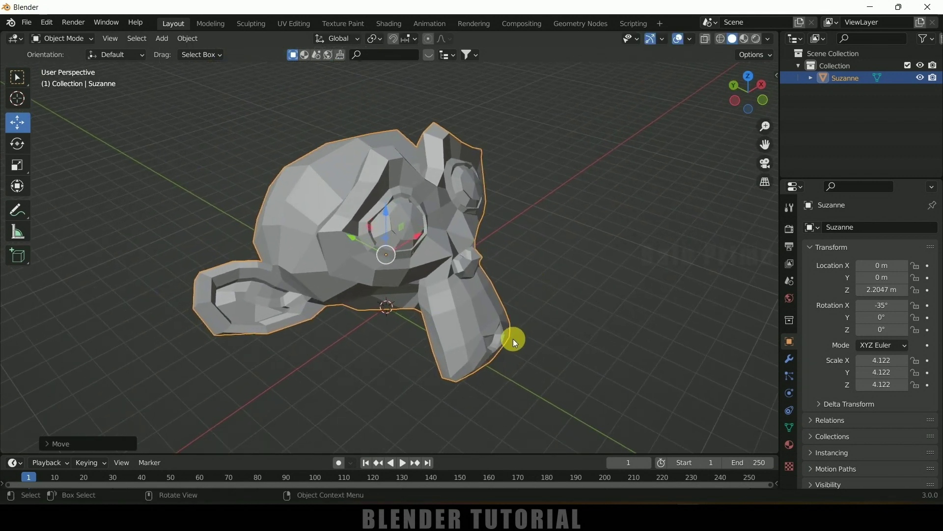
{"action": "middle_click_drag", "start_coordinate": [465, 226], "coordinate": [503, 232]}
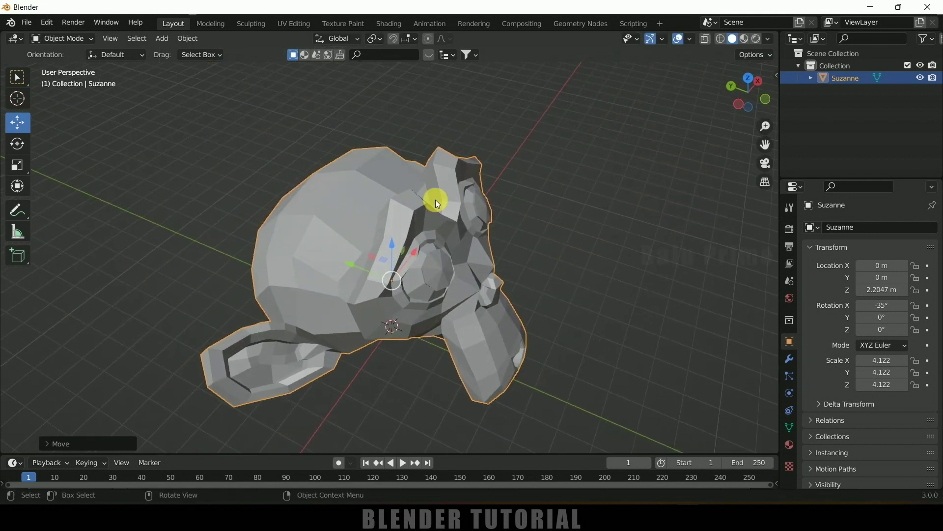
{"action": "middle_click_drag", "start_coordinate": [589, 283], "coordinate": [561, 275]}
{"action": "left_click", "coordinate": [163, 46]}
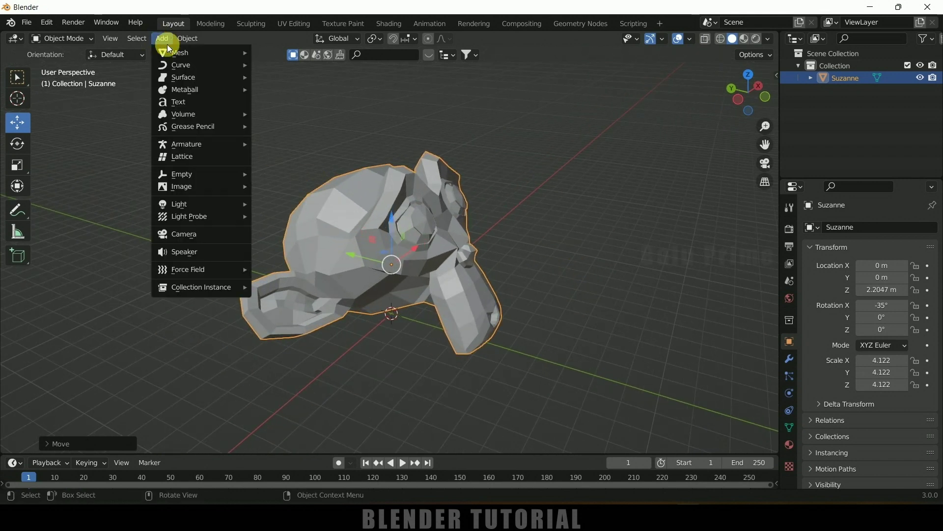
- Add a cylinder and move it along Z and Y toward Suzanne's head
{"action": "mouse_move", "coordinate": [184, 54]}
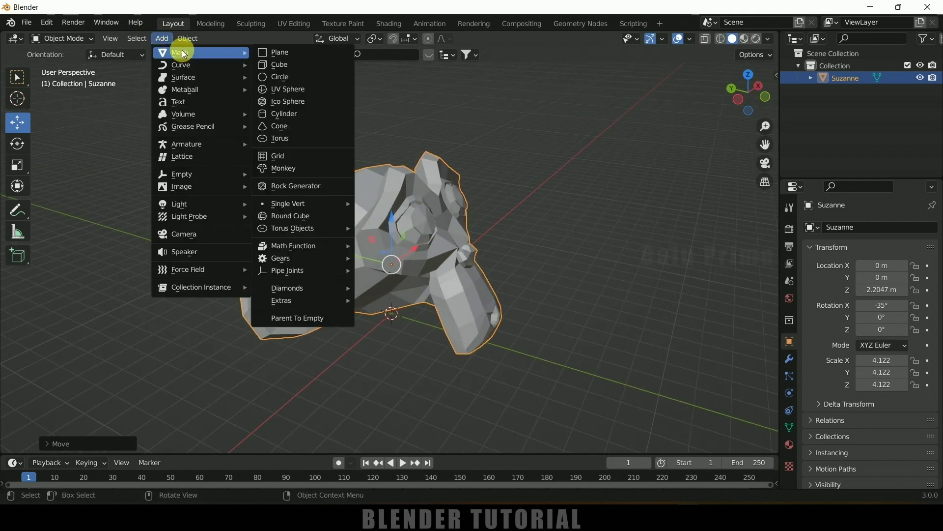
{"action": "left_click", "coordinate": [284, 113]}
{"action": "key", "text": "g"}
{"action": "key", "text": "z"}
{"action": "left_click", "coordinate": [381, 131]}
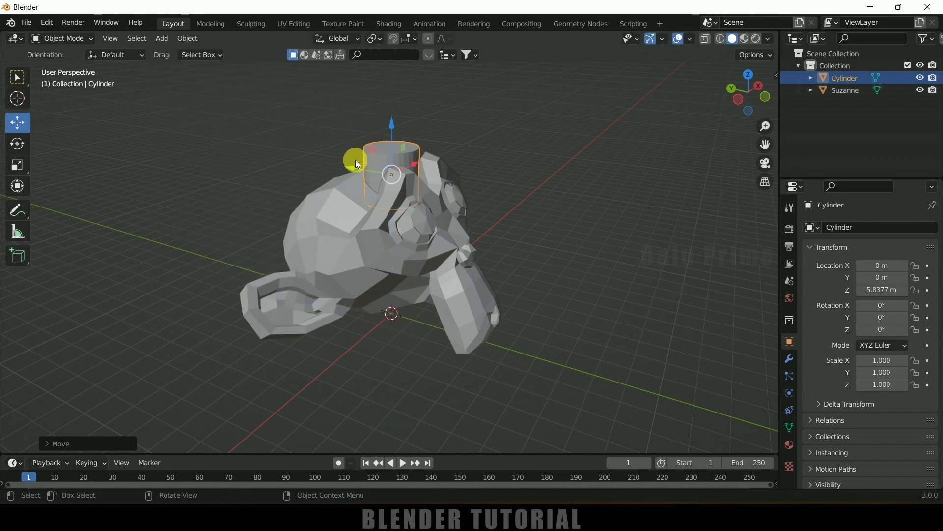
{"action": "key", "text": "g"}
{"action": "key", "text": "y"}
{"action": "left_click", "coordinate": [327, 159]}
- Lower the cylinder along Z so it sits on top of the head
{"action": "mouse_move", "coordinate": [526, 267]}
{"action": "middle_mouse_down"}
{"action": "mouse_move", "coordinate": [528, 348]}
{"action": "mouse_move", "coordinate": [543, 305]}
{"action": "mouse_move", "coordinate": [533, 276]}
{"action": "middle_mouse_up"}
{"action": "key", "text": "g"}
{"action": "key", "text": "z"}
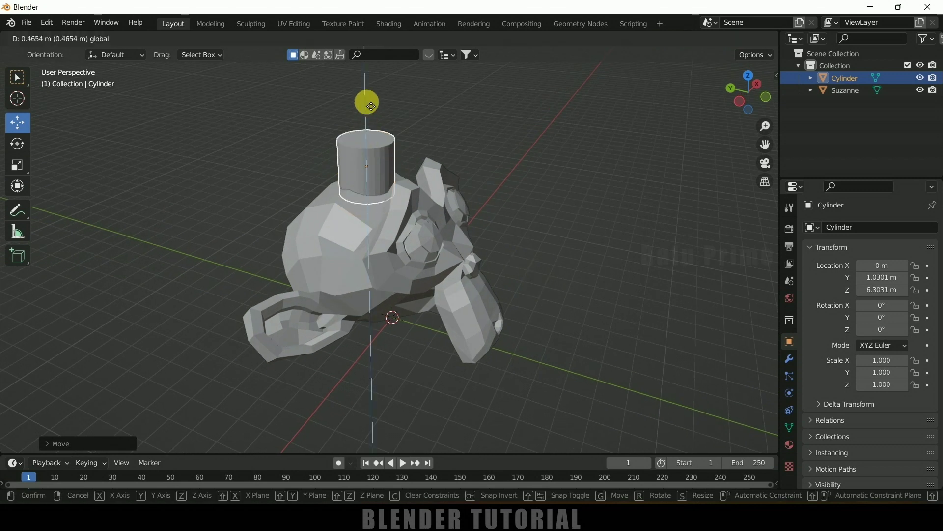
{"action": "left_click", "coordinate": [359, 130]}
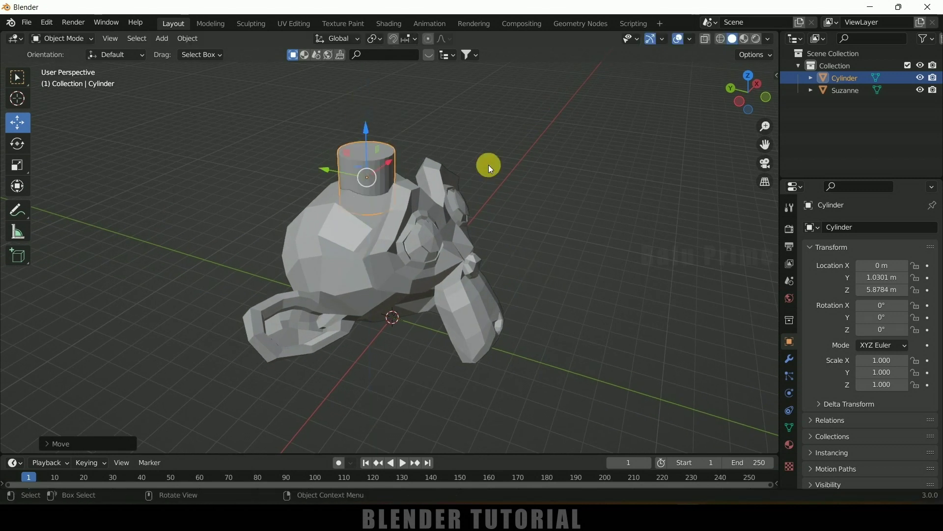
{"action": "middle_click_drag", "start_coordinate": [488, 164], "coordinate": [497, 193]}
- Give Suzanne a Boolean Difference modifier with the cylinder as the cutter
{"action": "left_click", "coordinate": [487, 266]}
{"action": "left_click", "coordinate": [487, 266]}
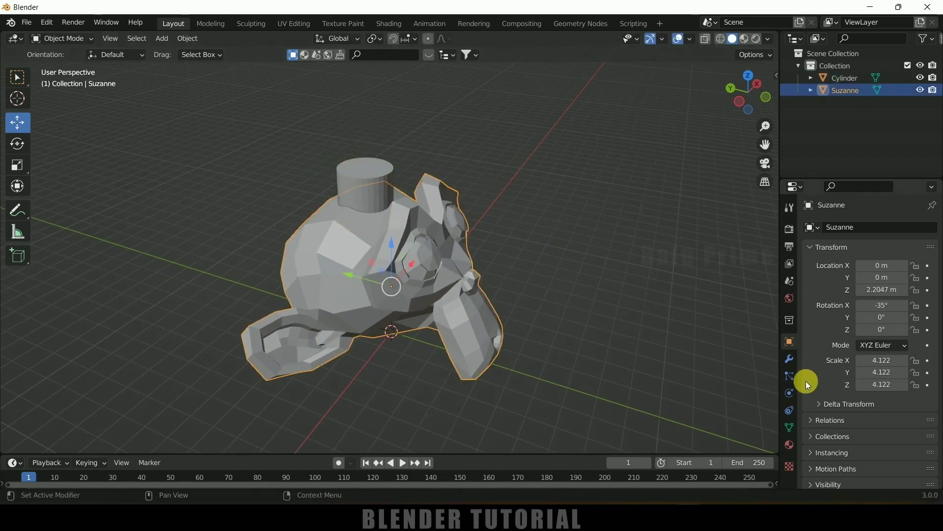
{"action": "left_click", "coordinate": [789, 358]}
{"action": "left_click", "coordinate": [828, 228]}
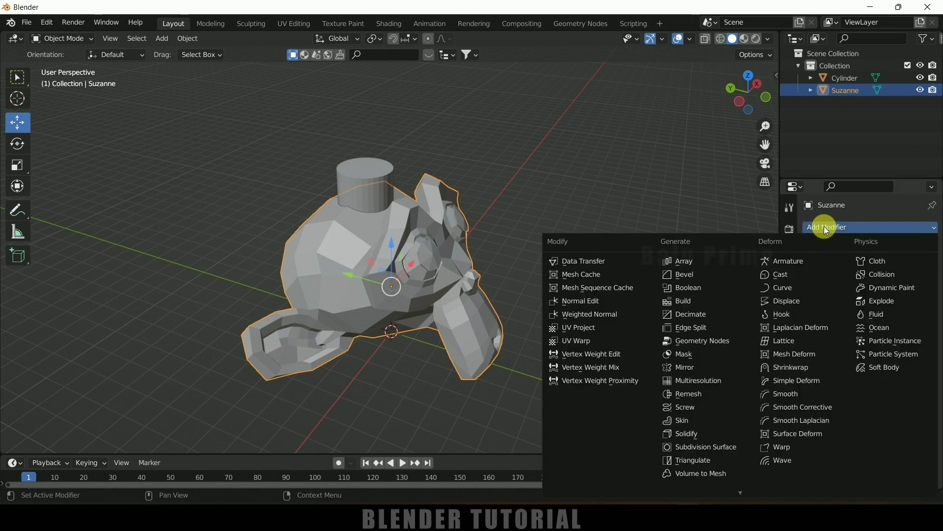
{"action": "left_click", "coordinate": [704, 288]}
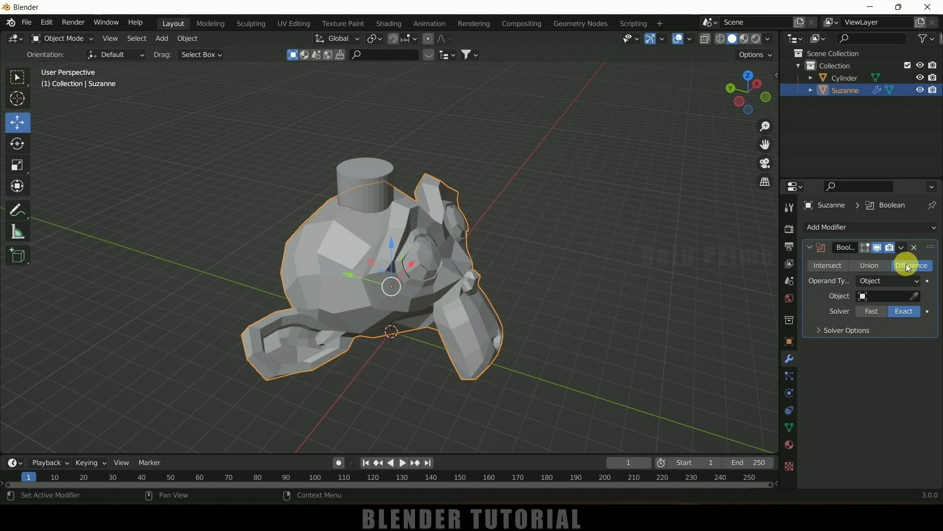
{"action": "left_click", "coordinate": [912, 302]}
{"action": "left_click", "coordinate": [844, 317]}
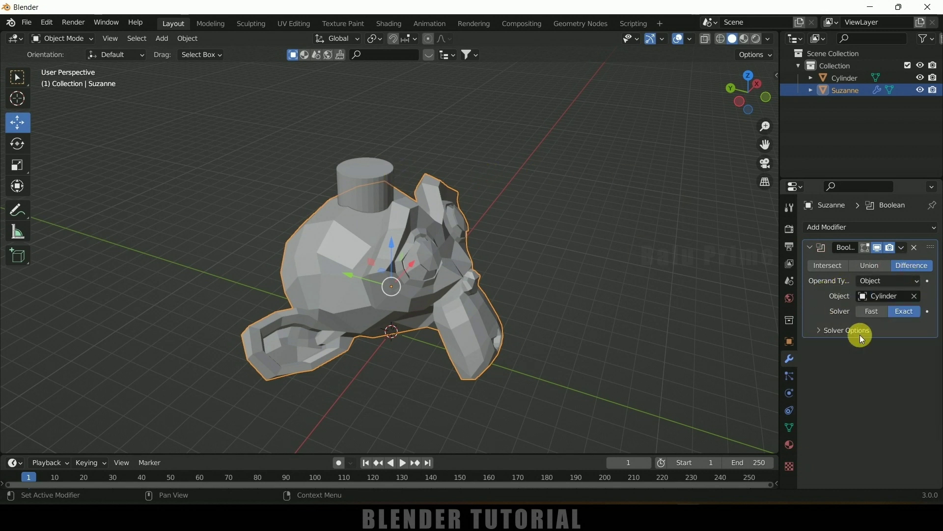
{"action": "left_click", "coordinate": [877, 303]}
{"action": "left_click", "coordinate": [916, 296]}
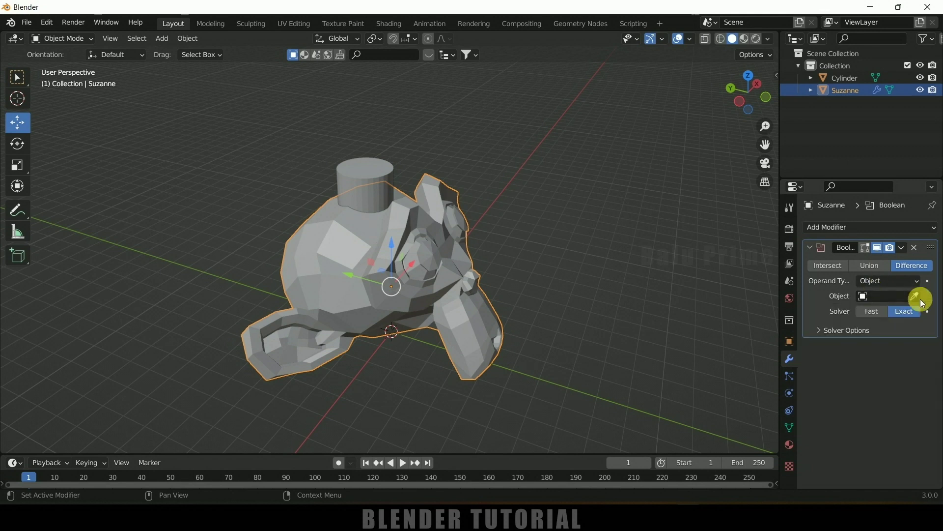
{"action": "left_click", "coordinate": [375, 164]}
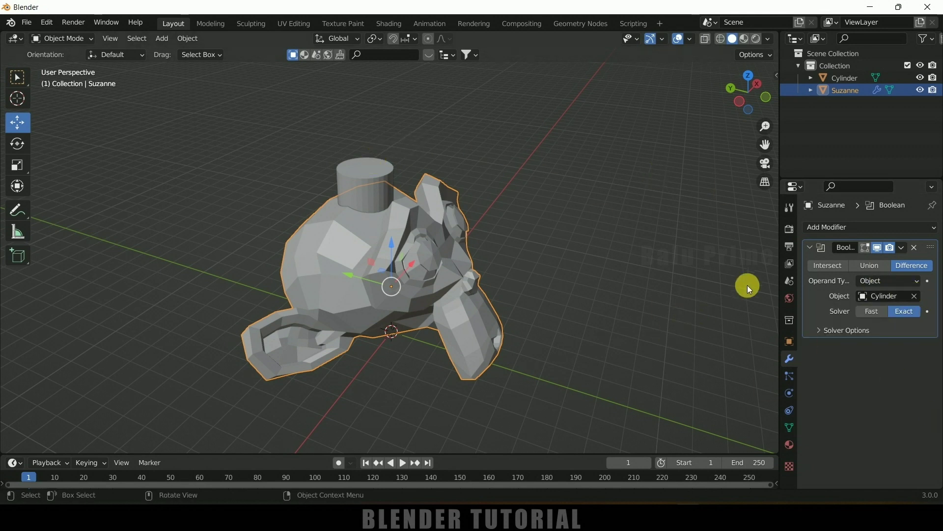
- Apply the Boolean modifier and delete the cutter cylinder
{"action": "left_click", "coordinate": [904, 251]}
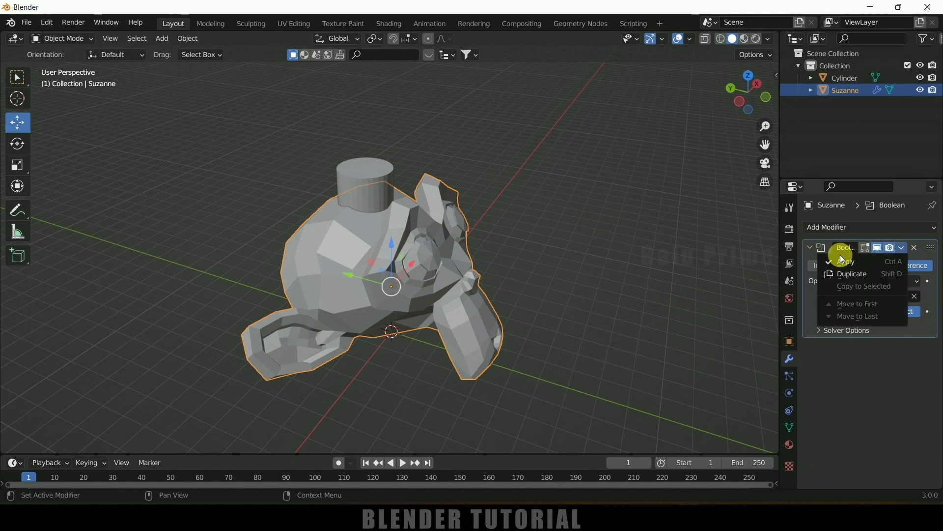
{"action": "left_click", "coordinate": [845, 263]}
{"action": "left_click", "coordinate": [520, 167]}
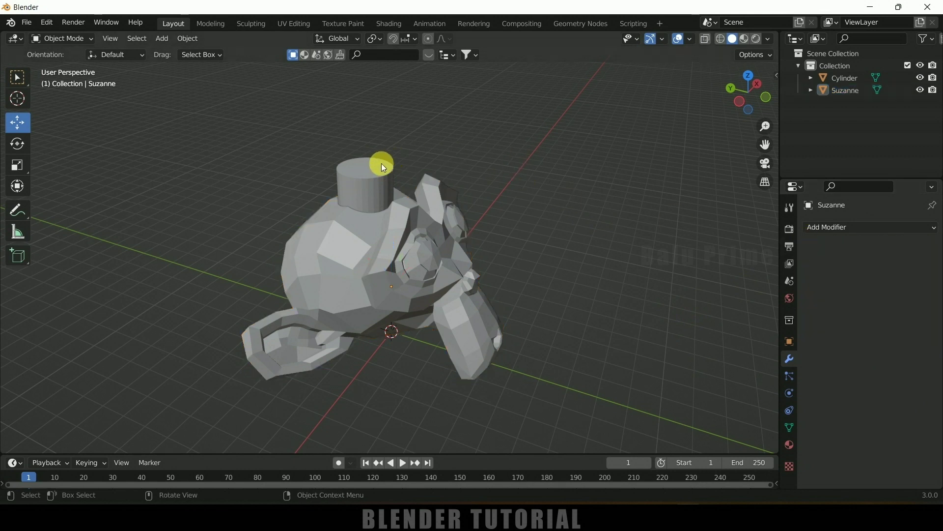
{"action": "left_click", "coordinate": [379, 163]}
{"action": "key", "text": "Delete"}
- Turn on cavity viewport shading to inspect the hole
{"action": "middle_click_drag", "start_coordinate": [458, 99], "coordinate": [417, 216]}
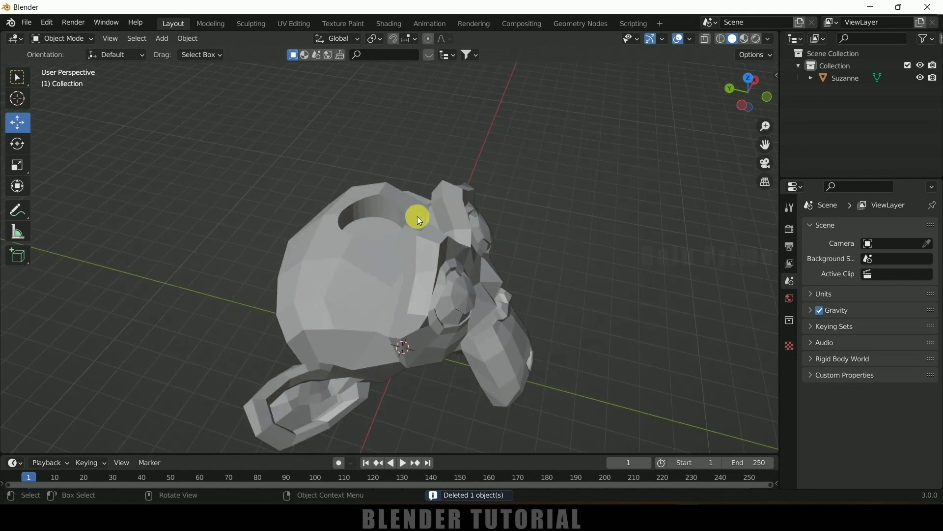
{"action": "left_click", "coordinate": [769, 39]}
{"action": "left_click", "coordinate": [700, 310]}
{"action": "middle_click_drag", "start_coordinate": [517, 200], "coordinate": [500, 203]}
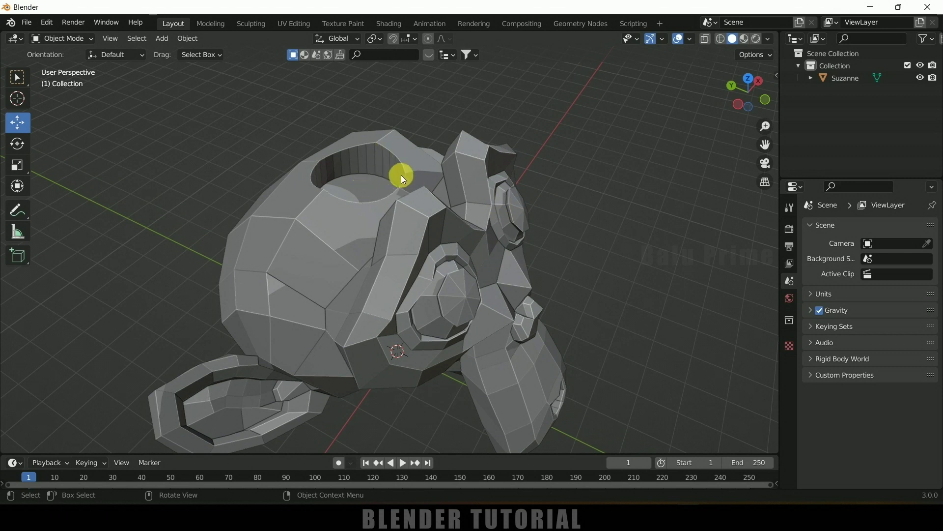
{"action": "middle_click_drag", "start_coordinate": [431, 168], "coordinate": [426, 204]}
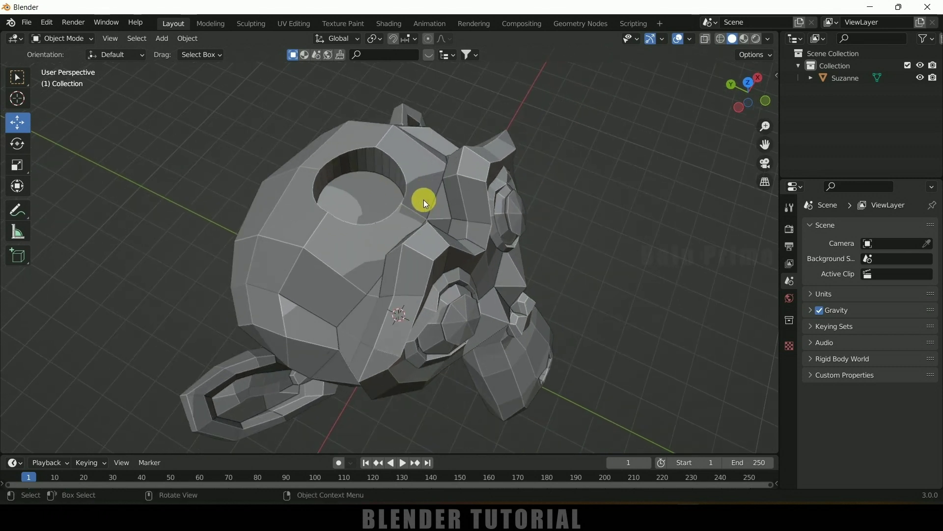
- In Edit Mode, delete the bottom face of the hole in Suzanne's head
{"action": "left_click", "coordinate": [552, 227]}
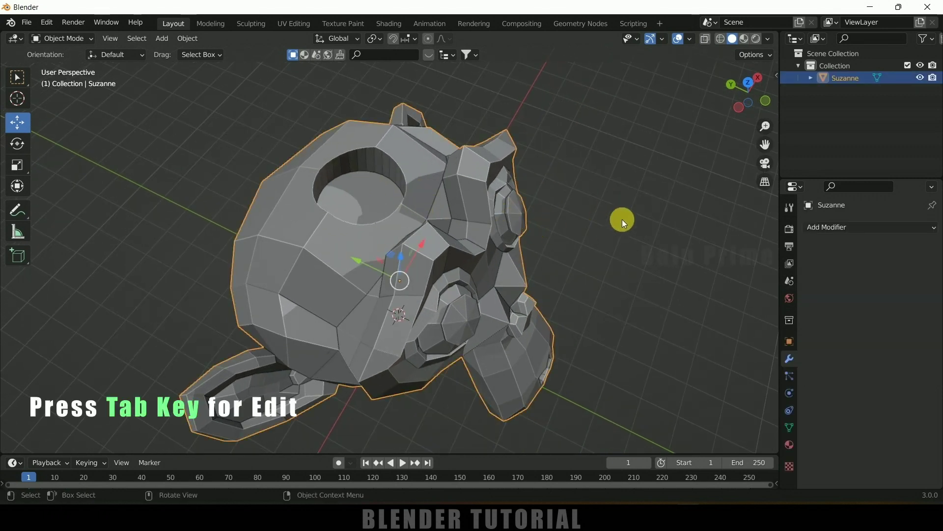
{"action": "key", "text": "Tab"}
{"action": "key", "text": "alt+a"}
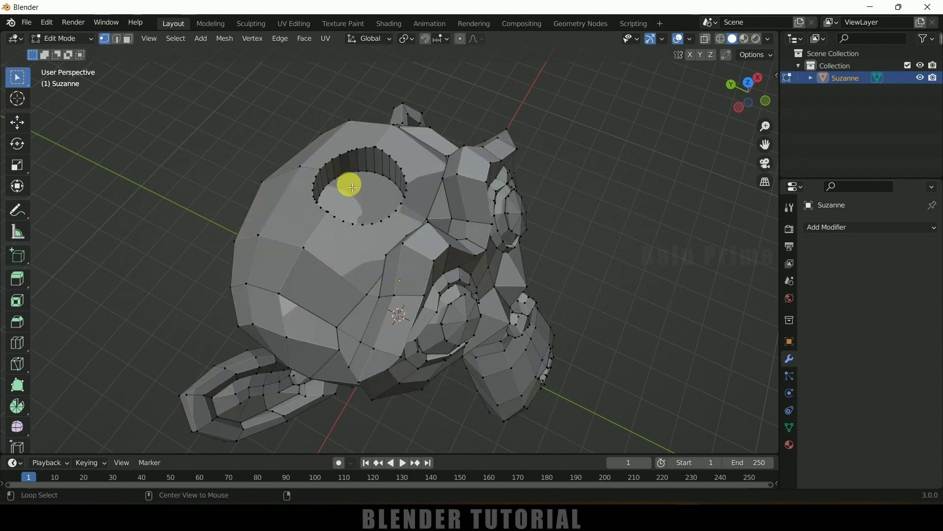
{"action": "left_click", "coordinate": [386, 178], "text": "alt"}
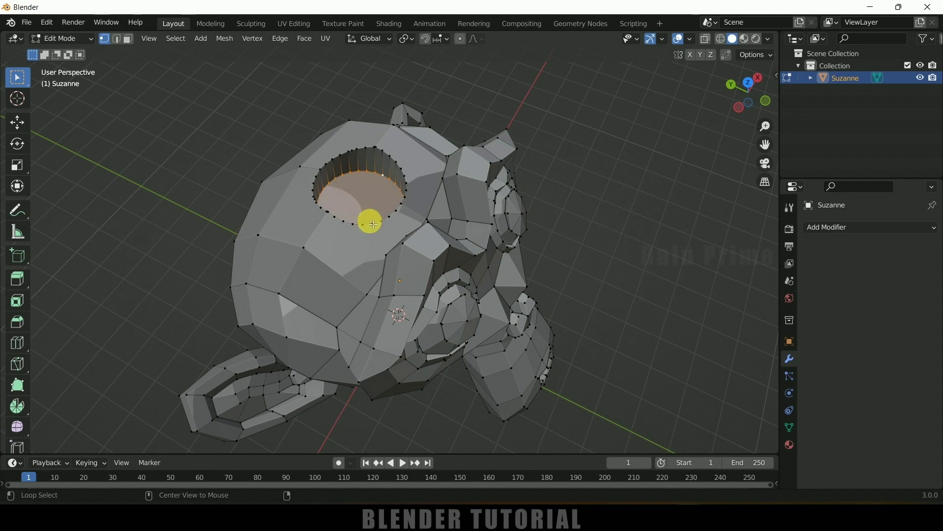
{"action": "middle_click_drag", "start_coordinate": [427, 210], "coordinate": [592, 204]}
{"action": "key", "text": "x"}
{"action": "left_click", "coordinate": [590, 201]}
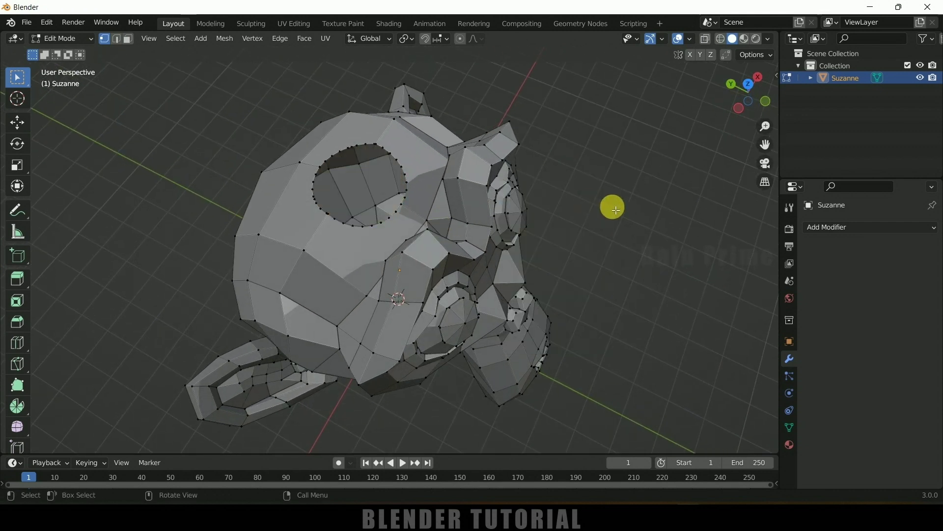
{"action": "middle_click_drag", "start_coordinate": [596, 252], "coordinate": [488, 227]}
{"action": "key", "text": "Tab"}
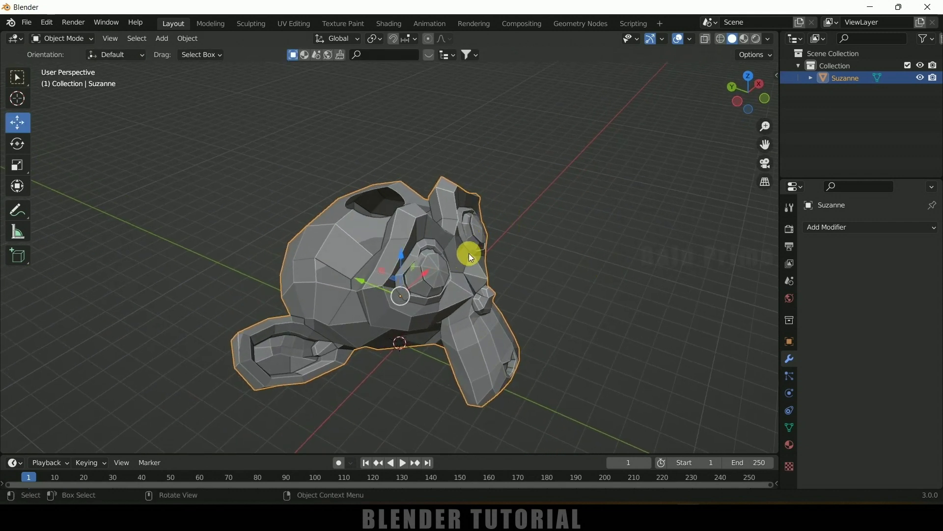
- Add a UV sphere and lift it above Suzanne's head
{"action": "middle_click_drag", "start_coordinate": [469, 253], "coordinate": [533, 261], "text": "shift"}
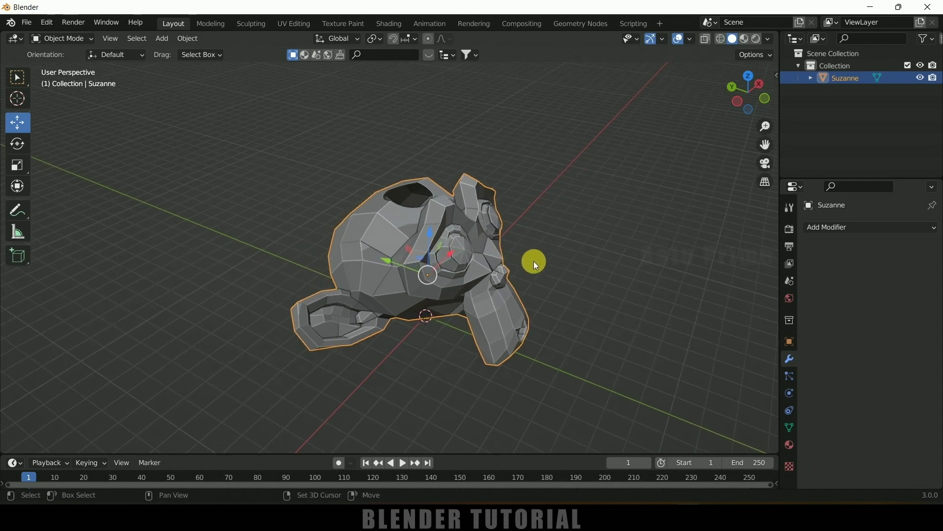
{"action": "left_click", "coordinate": [163, 43]}
{"action": "mouse_move", "coordinate": [169, 52]}
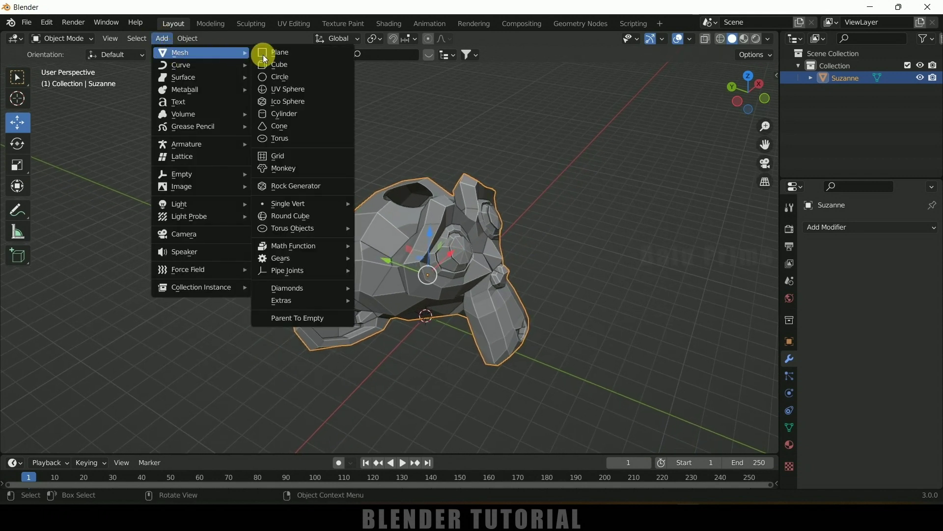
{"action": "left_click", "coordinate": [285, 89]}
{"action": "left_click_drag", "start_coordinate": [424, 265], "coordinate": [364, 171]}
{"action": "middle_click_drag", "start_coordinate": [497, 190], "coordinate": [440, 220], "text": "shift"}
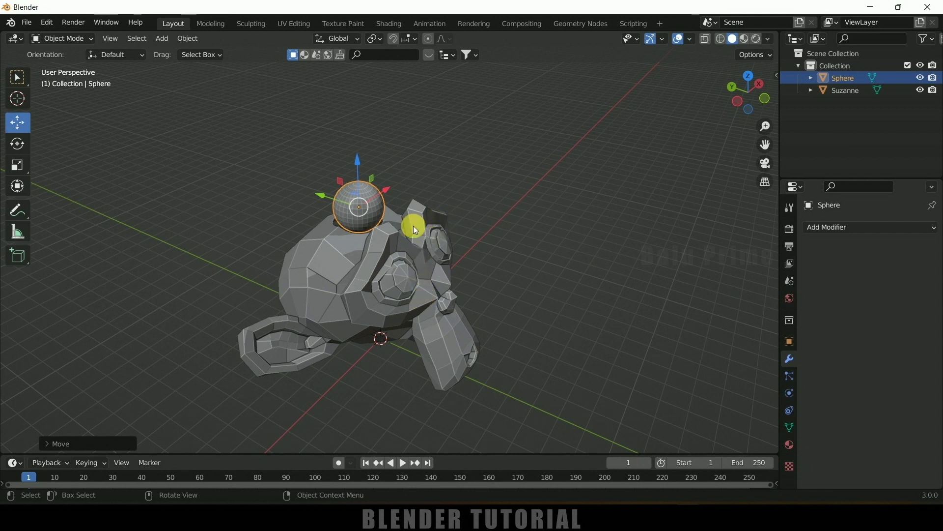
{"action": "left_click_drag", "start_coordinate": [358, 160], "coordinate": [358, 89]}
- Scale Suzanne up, apply its scale, and move it upward
{"action": "left_click", "coordinate": [448, 253]}
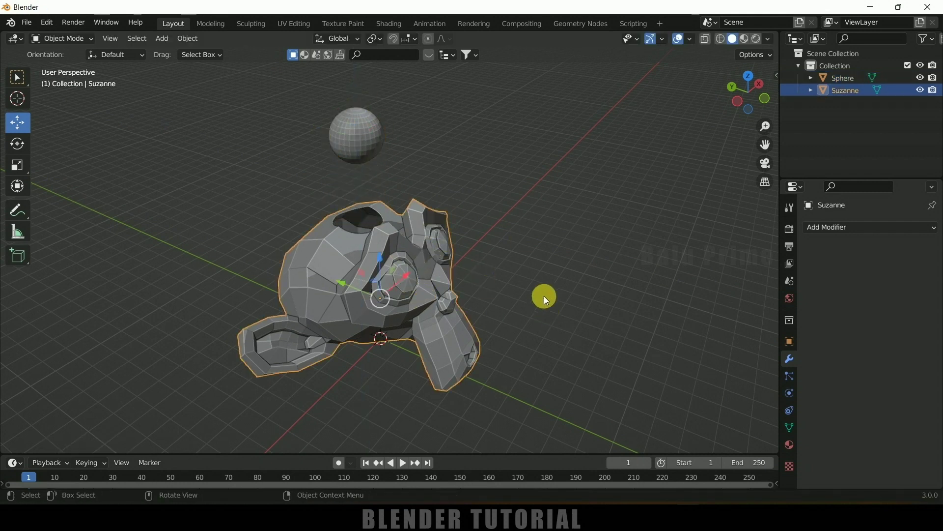
{"action": "key", "text": "s"}
{"action": "left_click", "coordinate": [587, 302]}
{"action": "left_click", "coordinate": [188, 38]}
{"action": "mouse_move", "coordinate": [211, 102]}
{"action": "left_click", "coordinate": [322, 126]}
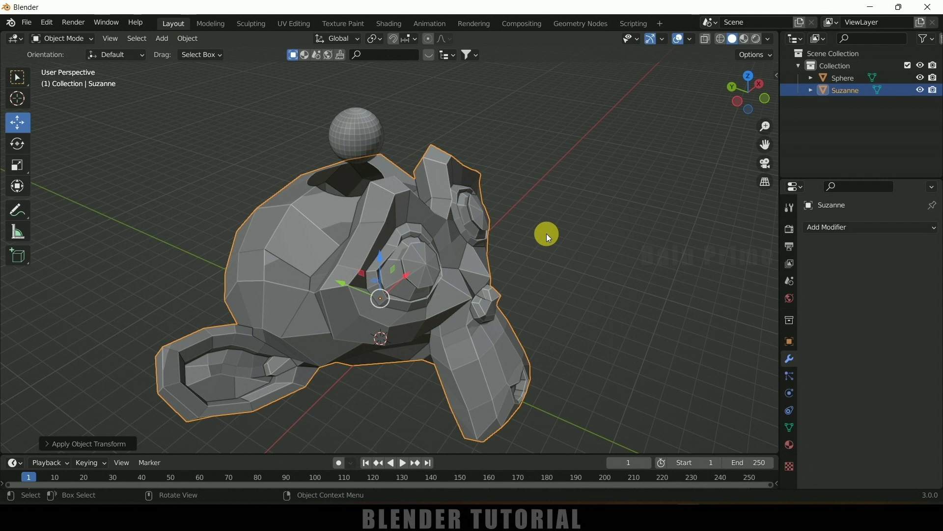
{"action": "key", "text": "KP_1"}
{"action": "left_click_drag", "start_coordinate": [373, 244], "coordinate": [375, 220]}
{"action": "middle_click_drag", "start_coordinate": [282, 233], "coordinate": [361, 268]}
- Reposition the sphere within the top of the head in top view
{"action": "left_click", "coordinate": [294, 205]}
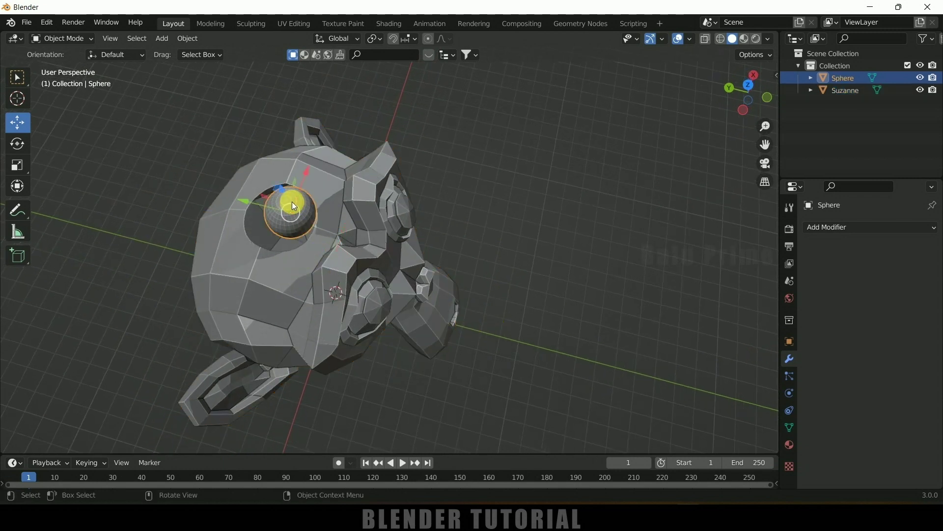
{"action": "key", "text": "KP_7"}
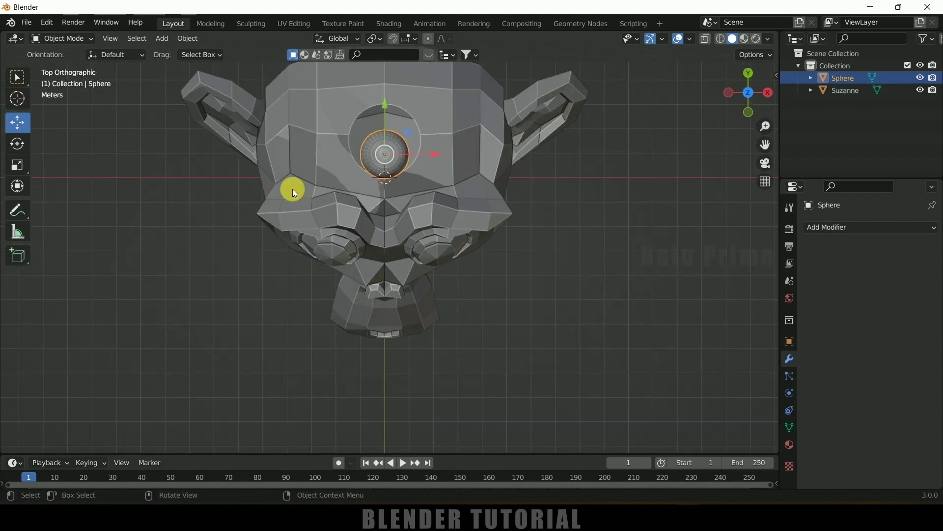
{"action": "left_click_drag", "start_coordinate": [385, 106], "coordinate": [390, 84]}
{"action": "middle_click_drag", "start_coordinate": [389, 84], "coordinate": [496, 163]}
{"action": "left_click", "coordinate": [495, 163]}
{"action": "left_click", "coordinate": [438, 160]}
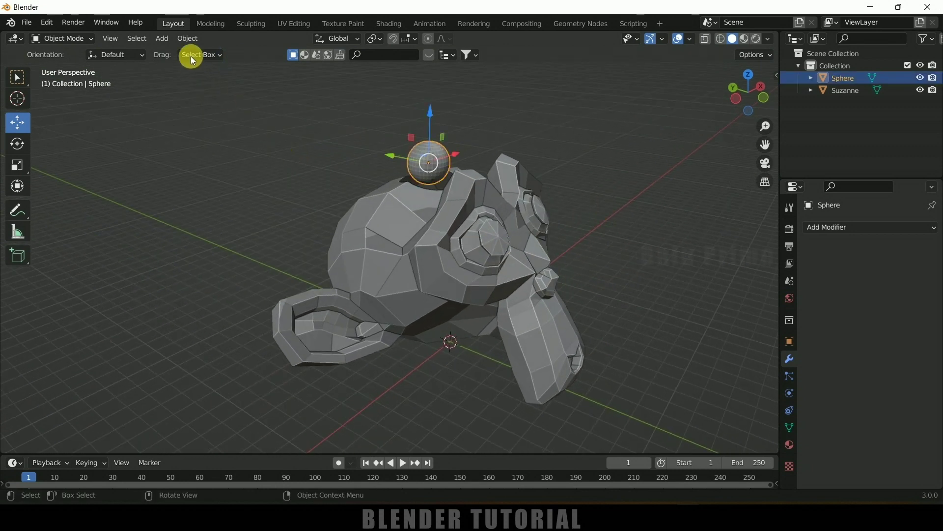
{"action": "left_click", "coordinate": [188, 38]}
- Apply Quick Liquid to the sphere
{"action": "mouse_move", "coordinate": [229, 356]}
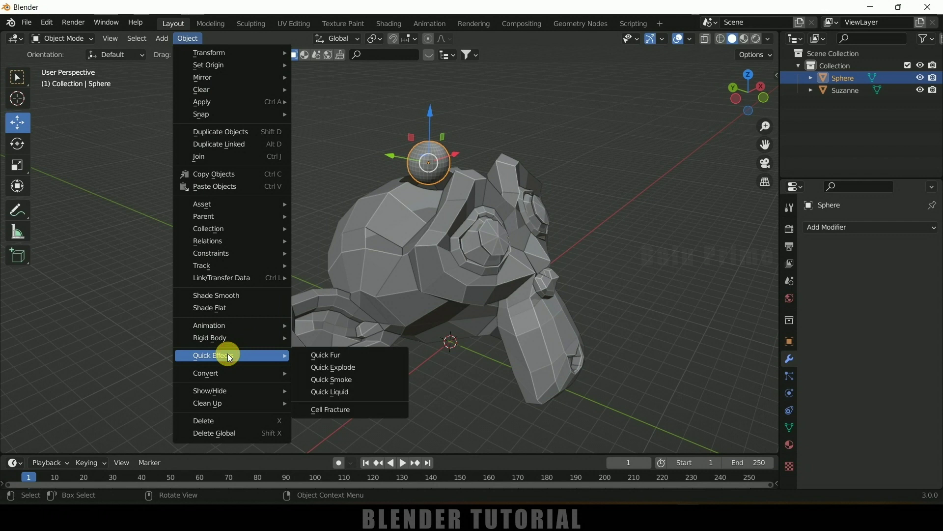
{"action": "left_click", "coordinate": [346, 392]}
{"action": "middle_click_drag", "start_coordinate": [387, 340], "coordinate": [439, 185]}
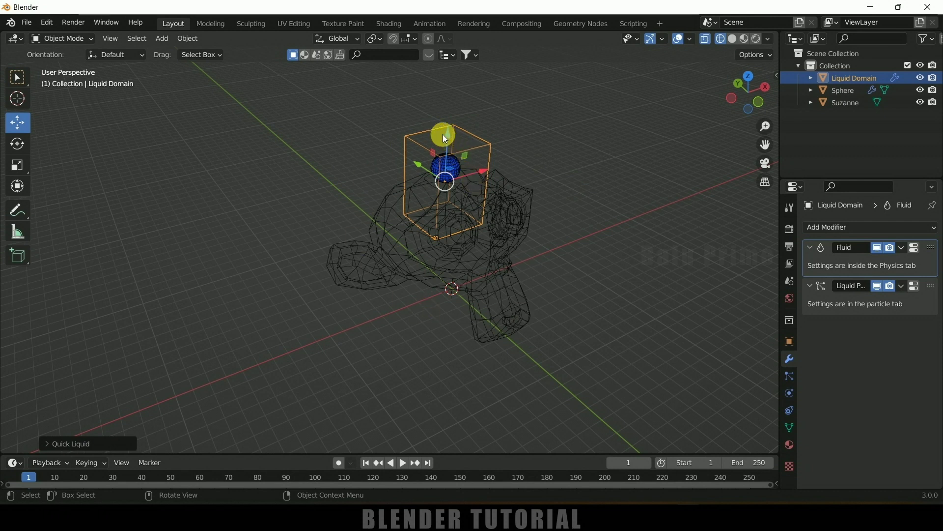
- Scale the Liquid Domain box up about 2.61× around Suzanne
{"action": "left_click", "coordinate": [630, 168]}
{"action": "left_click", "coordinate": [491, 145]}
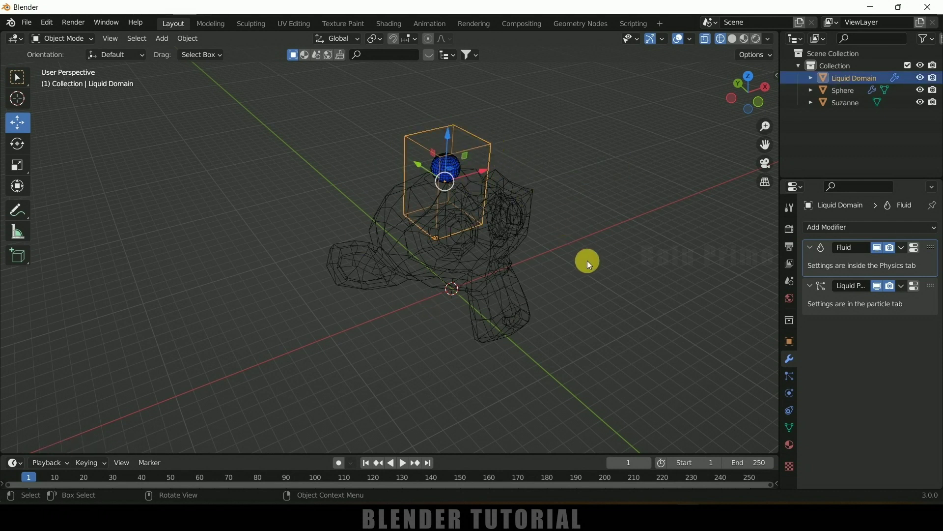
{"action": "key", "text": "s"}
{"action": "left_click", "coordinate": [75, 311]}
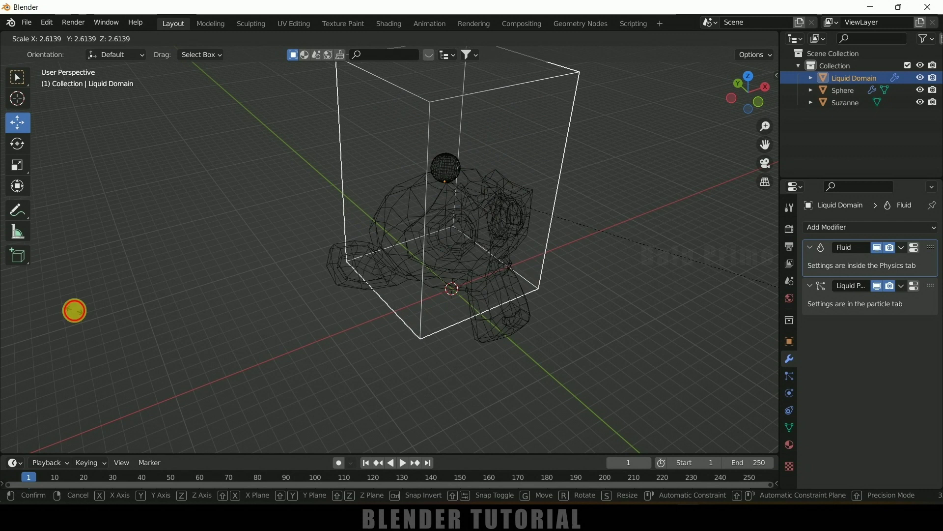
{"action": "key", "text": "KP_1"}
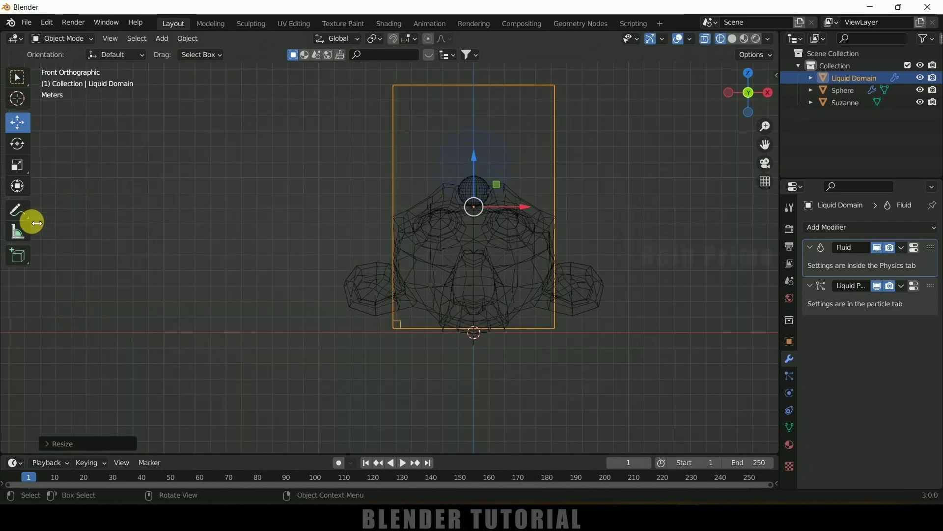
{"action": "key", "text": "s"}
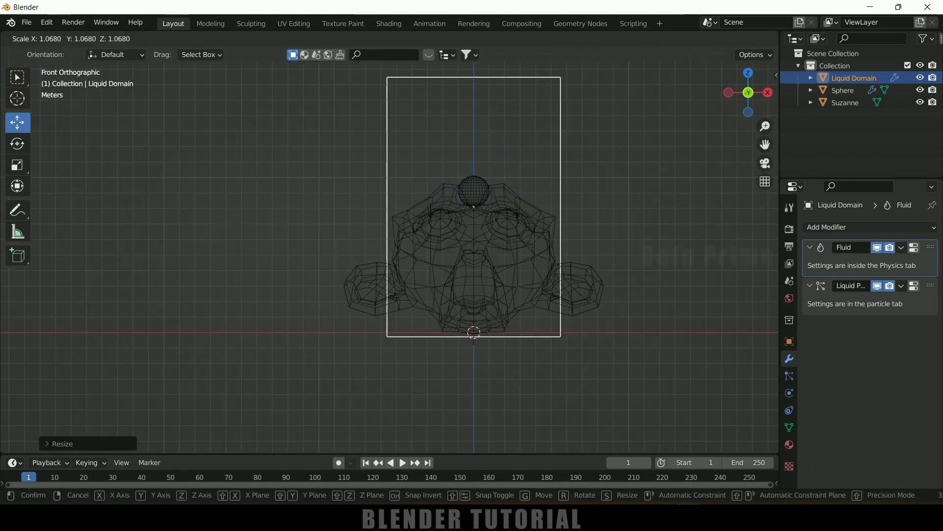
- Enlarge the Liquid Domain slightly, then widen it on X and deepen it on Y
{"action": "left_click", "coordinate": [141, 256]}
{"action": "key", "text": "s"}
{"action": "key", "text": "x"}
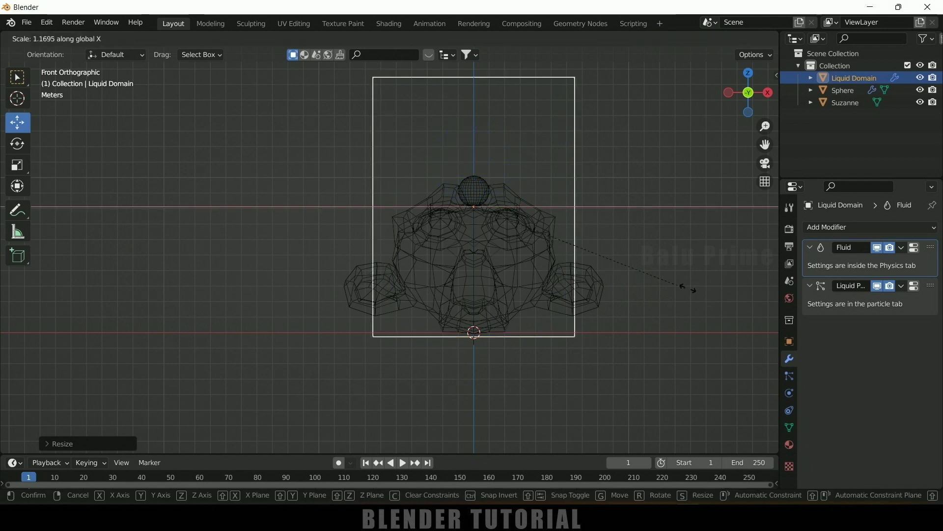
{"action": "left_click", "coordinate": [760, 288]}
{"action": "key", "text": "KP_7"}
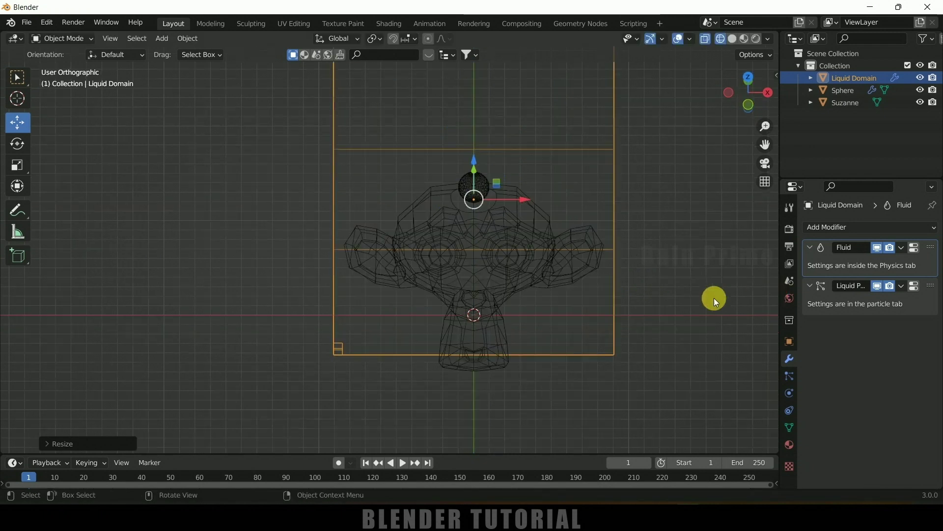
{"action": "key", "text": "s"}
{"action": "key", "text": "y"}
{"action": "left_click", "coordinate": [521, 189]}
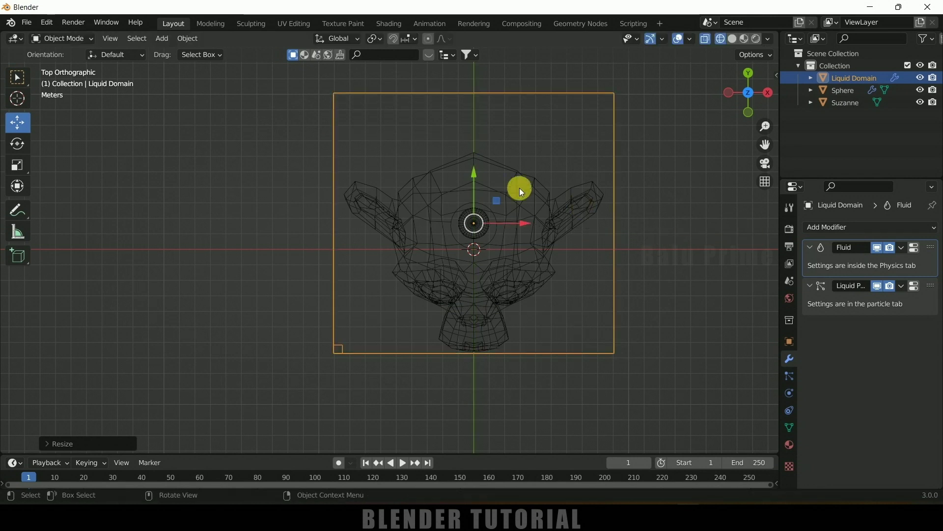
- Shift the domain along Y to enclose Suzanne and the sphere, then select the sphere
{"action": "key", "text": "g"}
{"action": "key", "text": "y"}
{"action": "left_click", "coordinate": [474, 200]}
{"action": "middle_click_drag", "start_coordinate": [474, 200], "coordinate": [585, 231]}
{"action": "left_click", "coordinate": [682, 259]}
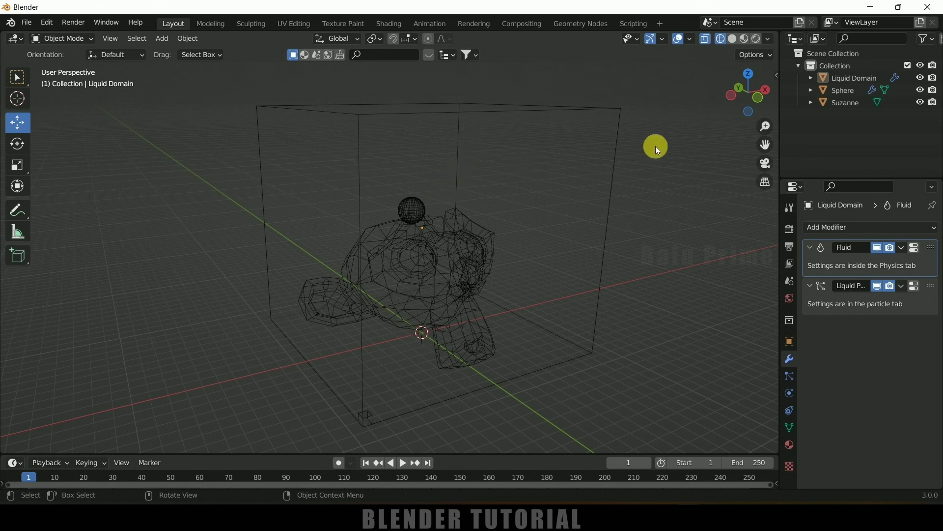
{"action": "left_click", "coordinate": [420, 203]}
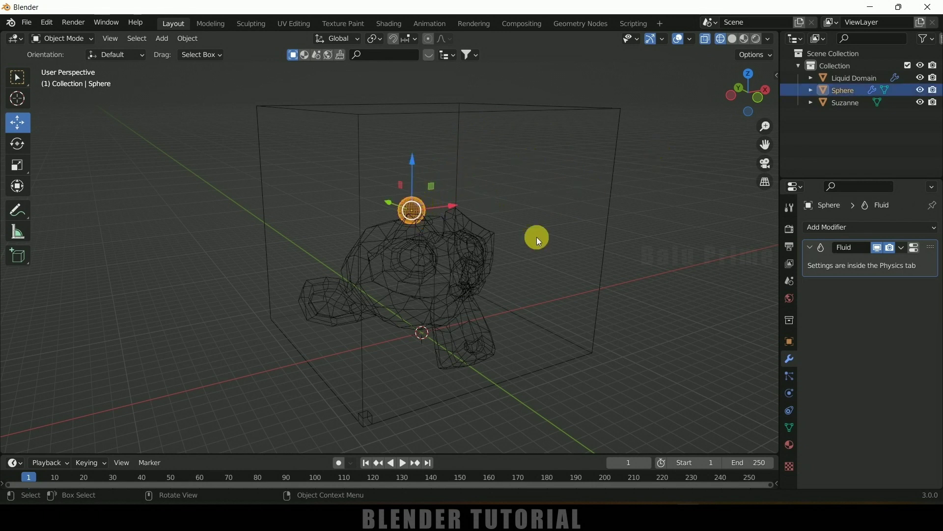
- Change the sphere's fluid Flow Behavior from Geometry to Inflow
{"action": "left_click", "coordinate": [789, 393]}
{"action": "scroll", "coordinate": [824, 374], "scroll_direction": "down", "scroll_amount": 2}
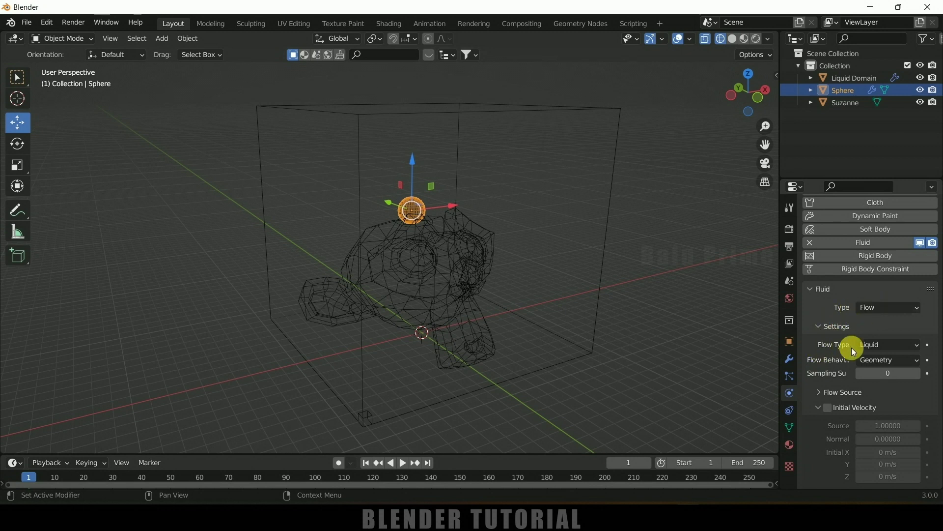
{"action": "left_click", "coordinate": [878, 362]}
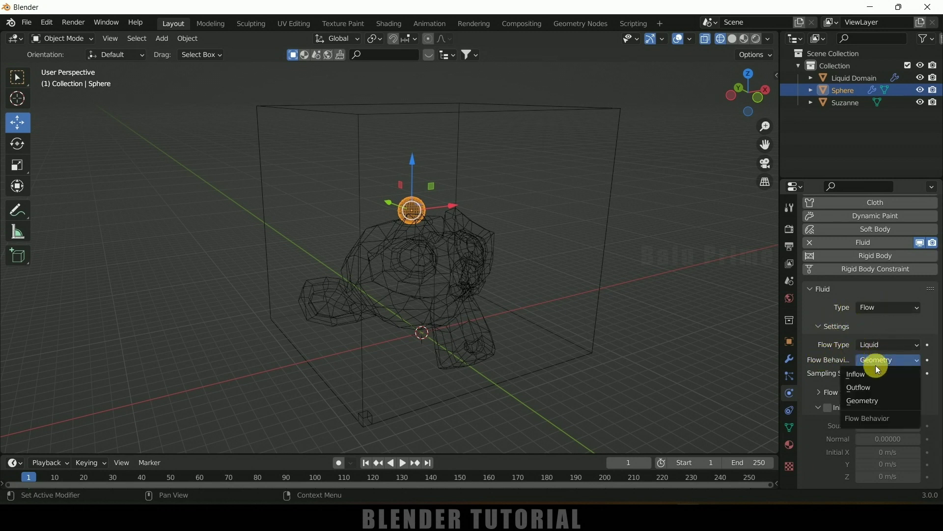
{"action": "left_click", "coordinate": [865, 373]}
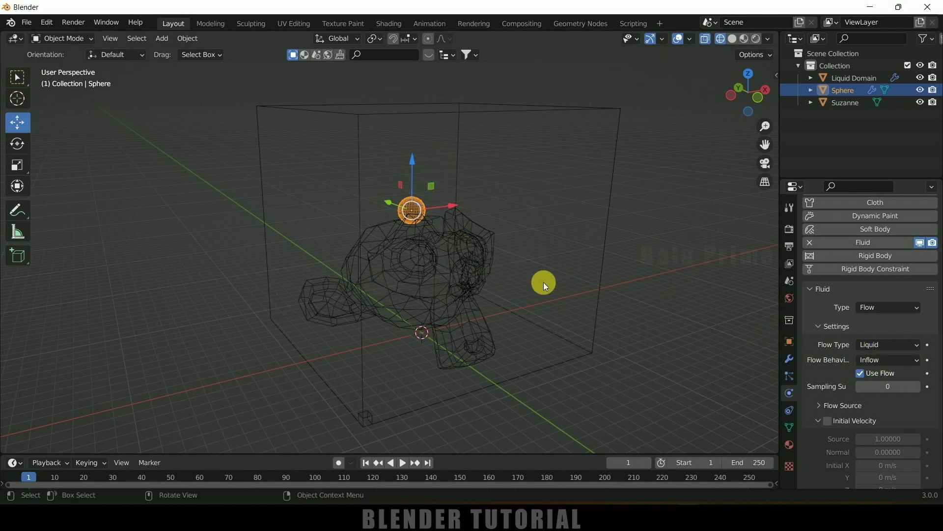
{"action": "scroll", "coordinate": [543, 282], "scroll_direction": "up", "scroll_amount": 2}
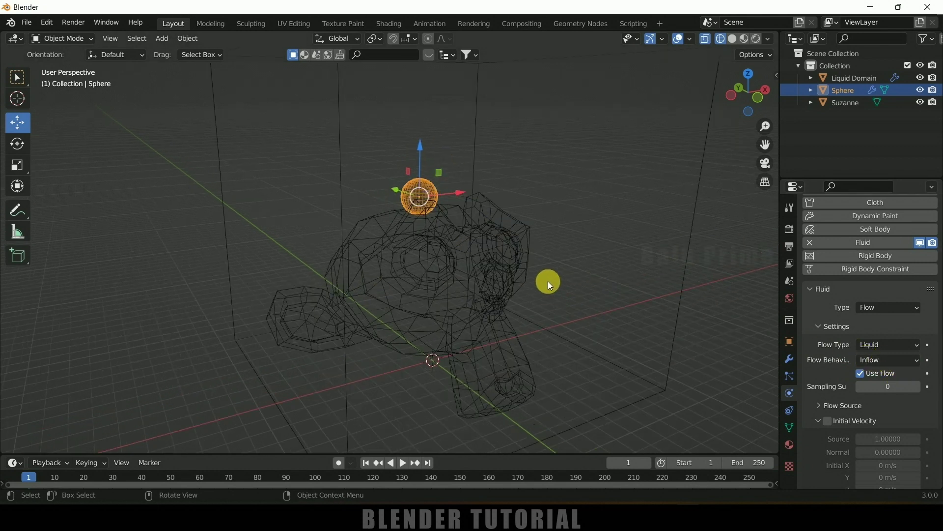
- Preview the animation briefly and rewind to the first frame
{"action": "left_click", "coordinate": [406, 461]}
{"action": "left_click", "coordinate": [406, 461]}
{"action": "left_click", "coordinate": [367, 463]}
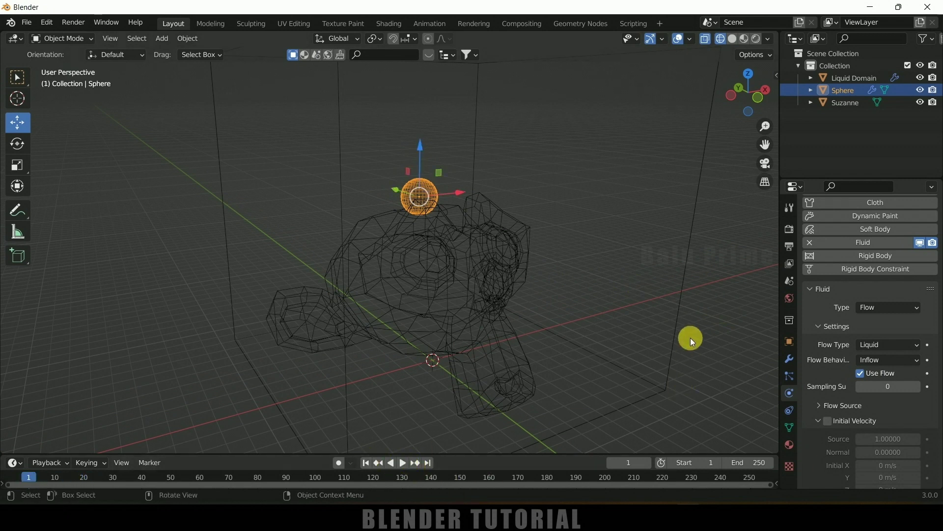
- Set the Liquid Domain's resolution divisions to 44
{"action": "left_click", "coordinate": [714, 363]}
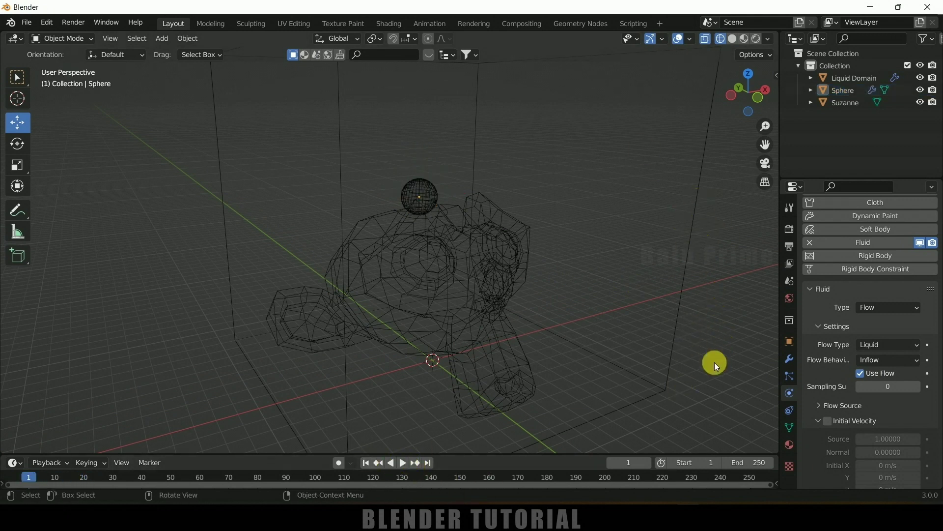
{"action": "left_click", "coordinate": [681, 309]}
{"action": "left_click", "coordinate": [895, 362]}
{"action": "type", "text": "44"}
{"action": "key", "text": "Return"}
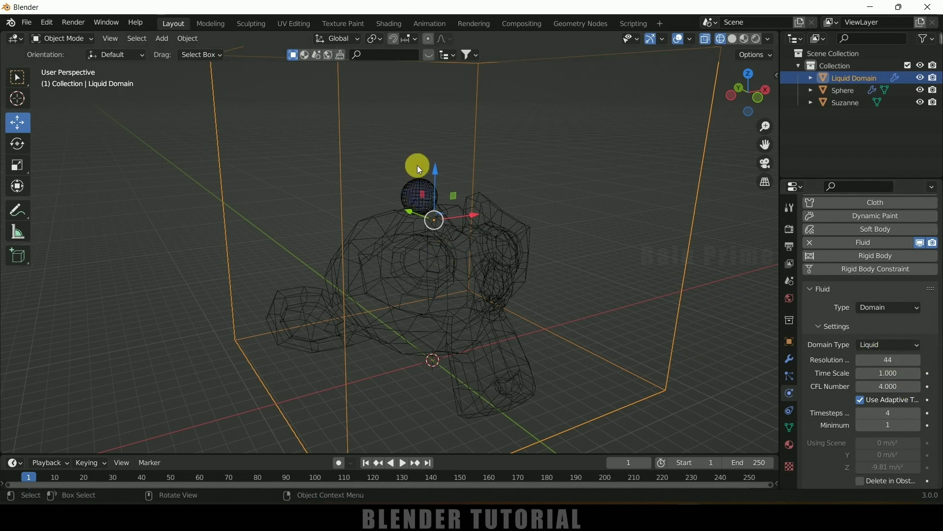
- Play the liquid simulation and stop it at frame 212
{"action": "middle_click_drag", "start_coordinate": [388, 450], "coordinate": [437, 445]}
{"action": "left_click", "coordinate": [406, 462]}
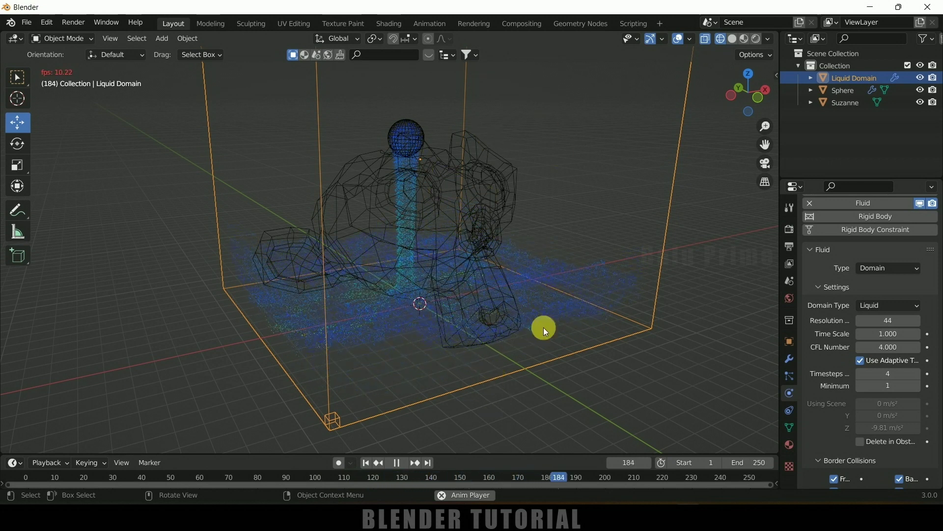
{"action": "left_click", "coordinate": [399, 463]}
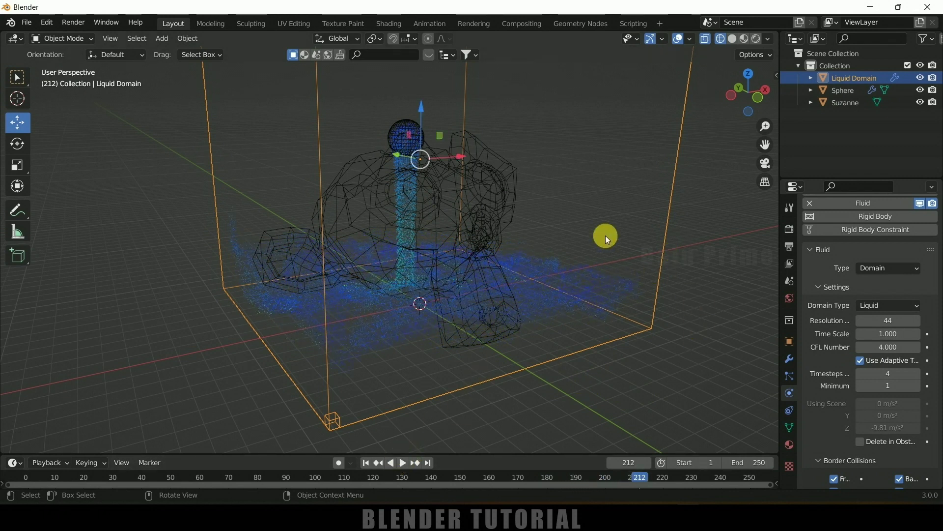
{"action": "left_click", "coordinate": [673, 284]}
- Enable mesh generation on the Liquid Domain
{"action": "left_click", "coordinate": [666, 263]}
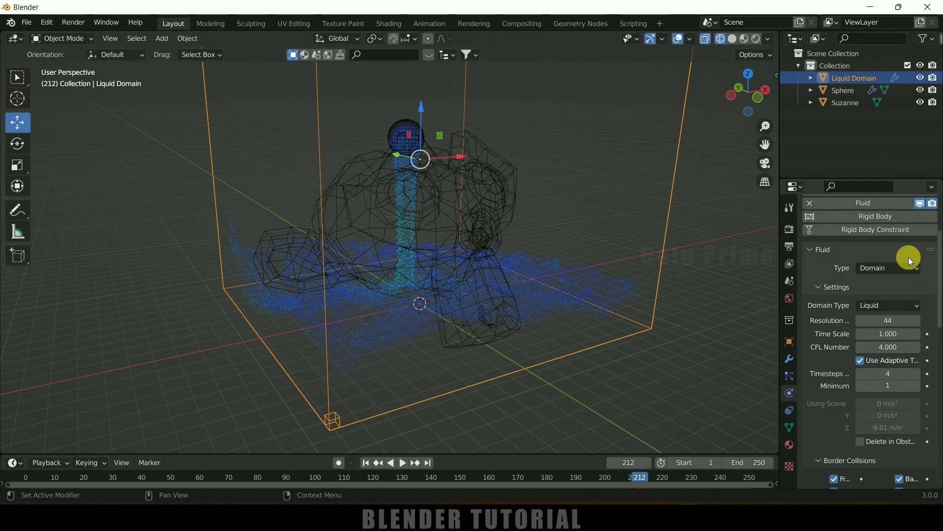
{"action": "scroll", "coordinate": [830, 311], "scroll_direction": "down", "scroll_amount": 3}
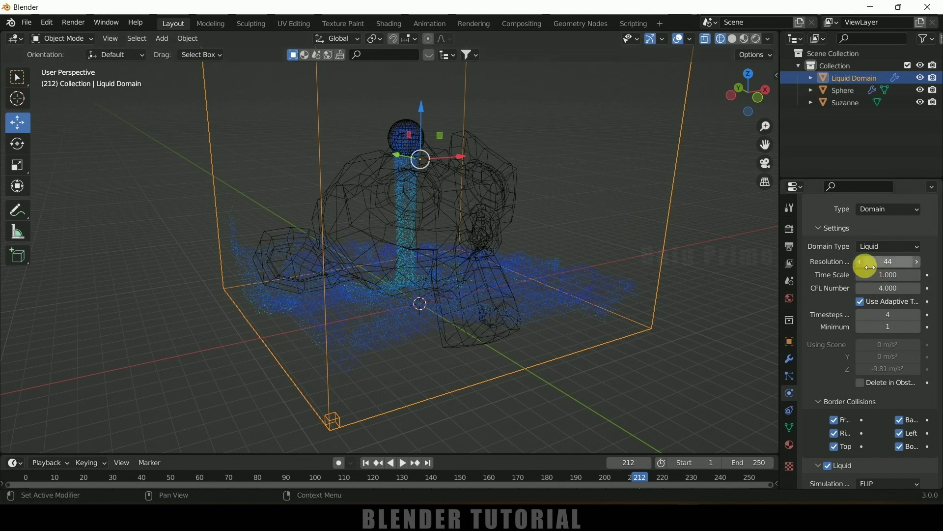
{"action": "scroll", "coordinate": [838, 299], "scroll_direction": "down", "scroll_amount": 12}
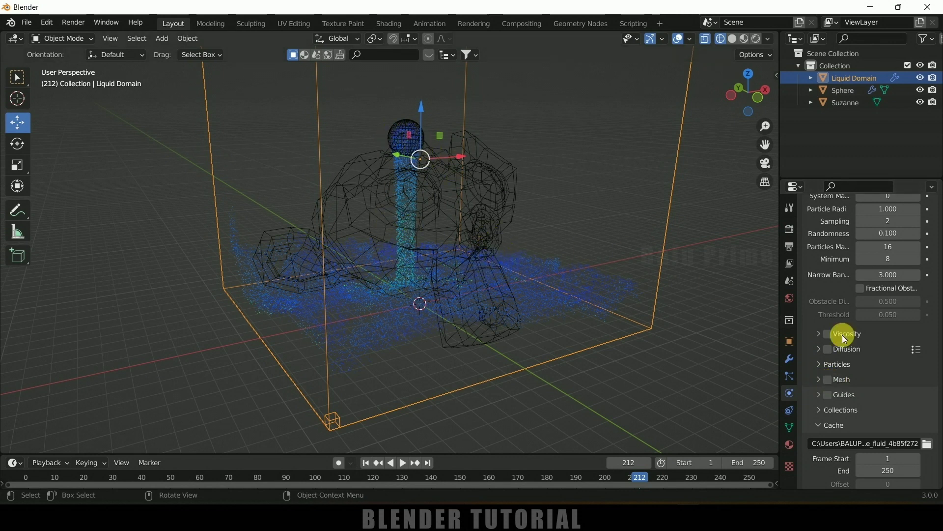
{"action": "left_click", "coordinate": [831, 381]}
{"action": "scroll", "coordinate": [814, 367], "scroll_direction": "down", "scroll_amount": 3}
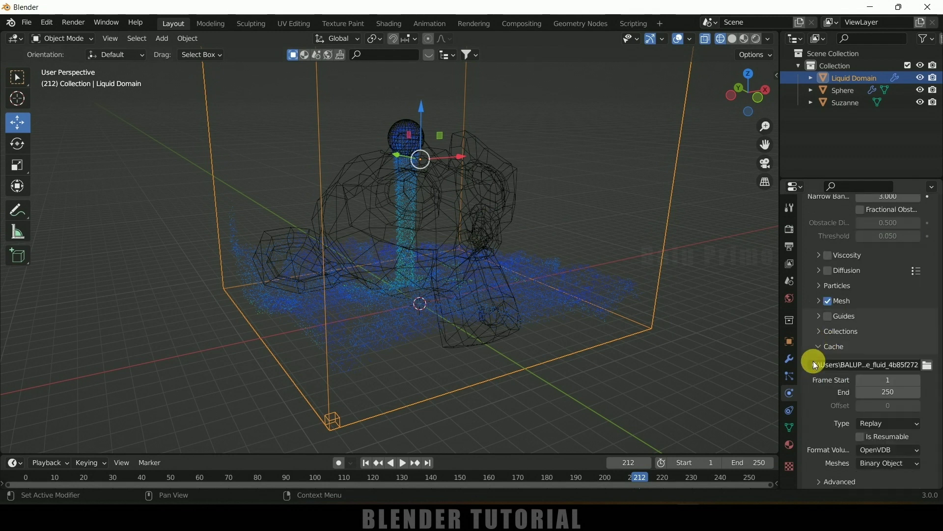
{"action": "scroll", "coordinate": [813, 361], "scroll_direction": "down", "scroll_amount": 2}
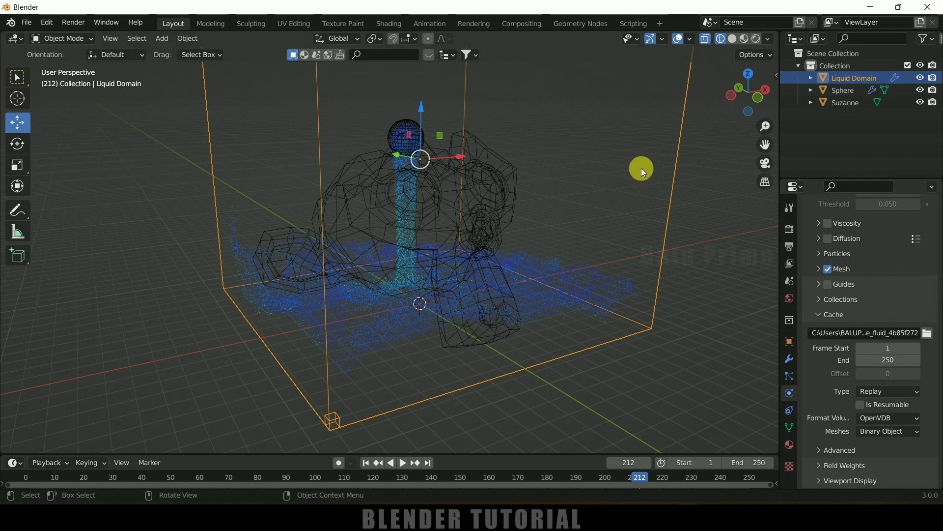
- Set the domain's cache folder to the water man folder
{"action": "left_click", "coordinate": [928, 332]}
{"action": "left_click", "coordinate": [191, 353]}
{"action": "key", "text": "Return"}
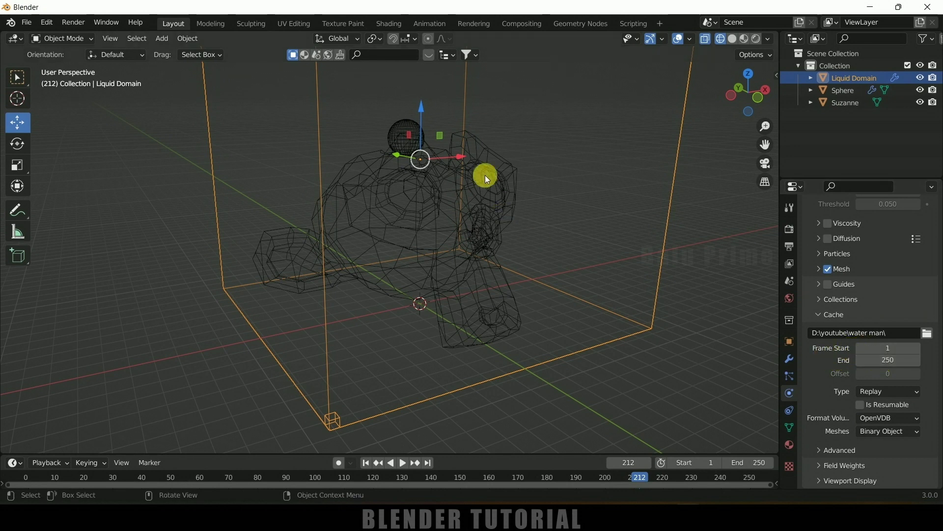
- Set the cache end frame to 350 and adjust the scene end frame to match
{"action": "left_click", "coordinate": [891, 362]}
{"action": "type", "text": "350"}
{"action": "key", "text": "Return"}
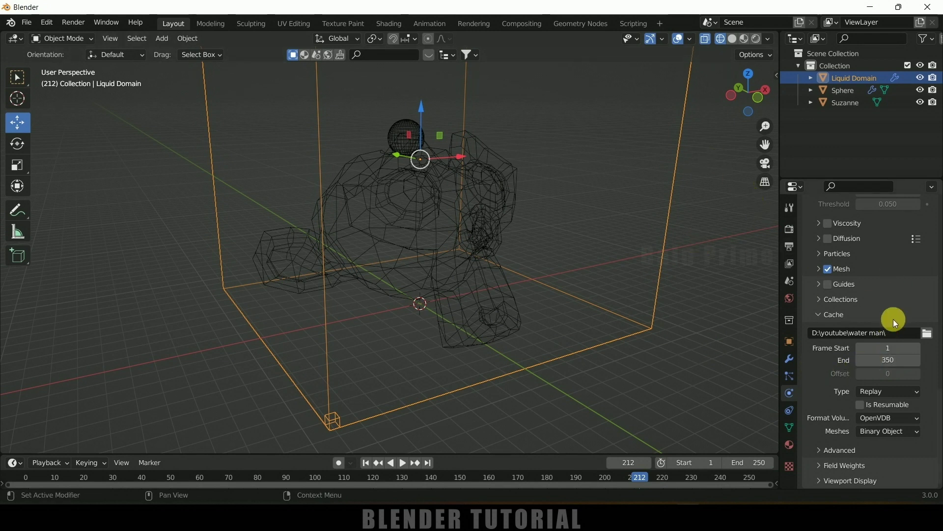
{"action": "left_click", "coordinate": [397, 128]}
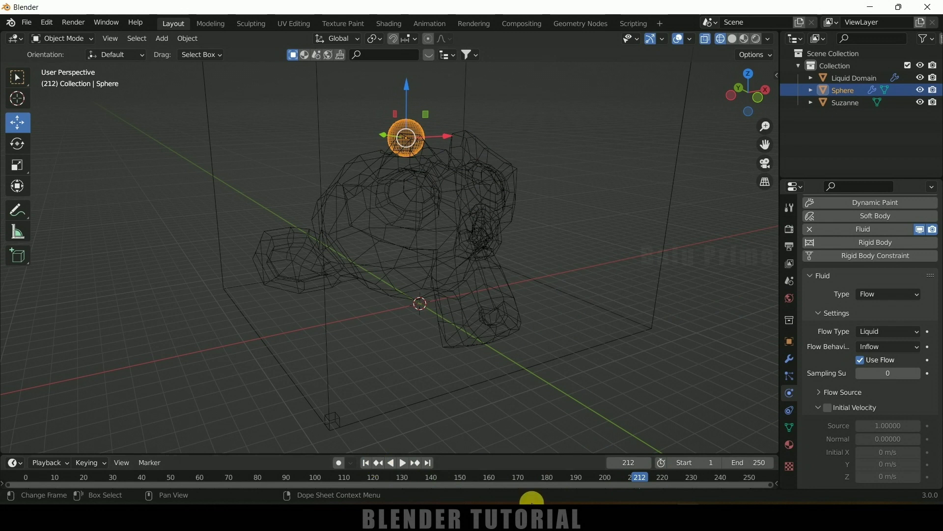
{"action": "left_click", "coordinate": [763, 465]}
- Set the scene end frame to 350 and select the sphere
{"action": "key", "text": "Return"}
{"action": "left_click_drag", "start_coordinate": [590, 486], "coordinate": [775, 486]}
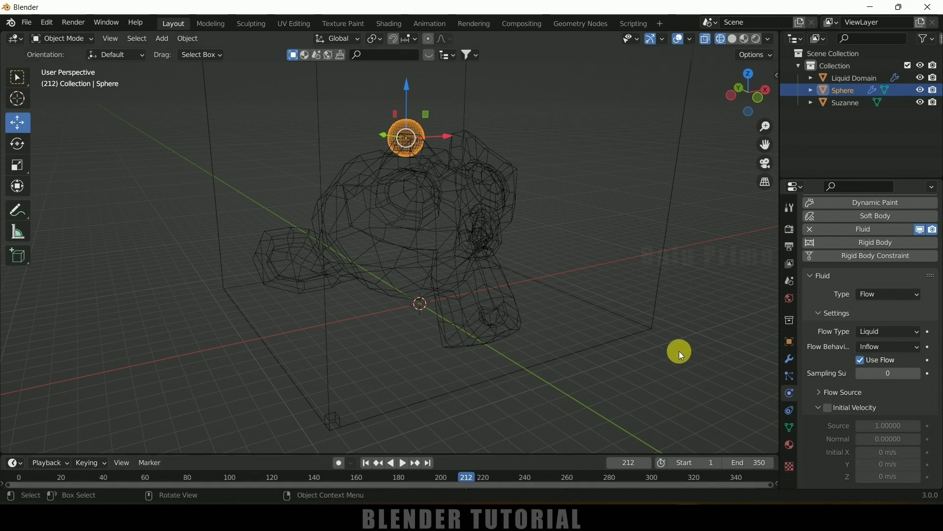
{"action": "left_click", "coordinate": [659, 297]}
{"action": "scroll", "coordinate": [863, 418], "scroll_direction": "down", "scroll_amount": 15}
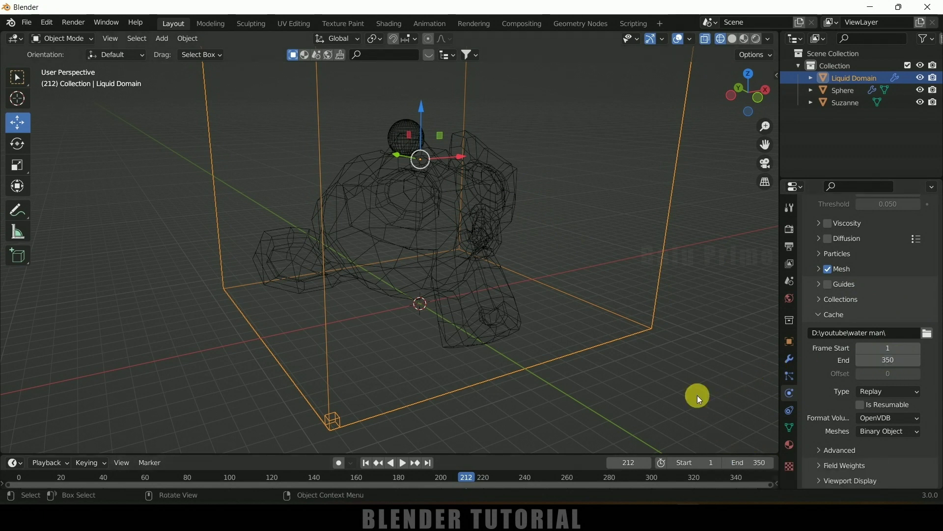
{"action": "left_click", "coordinate": [401, 122]}
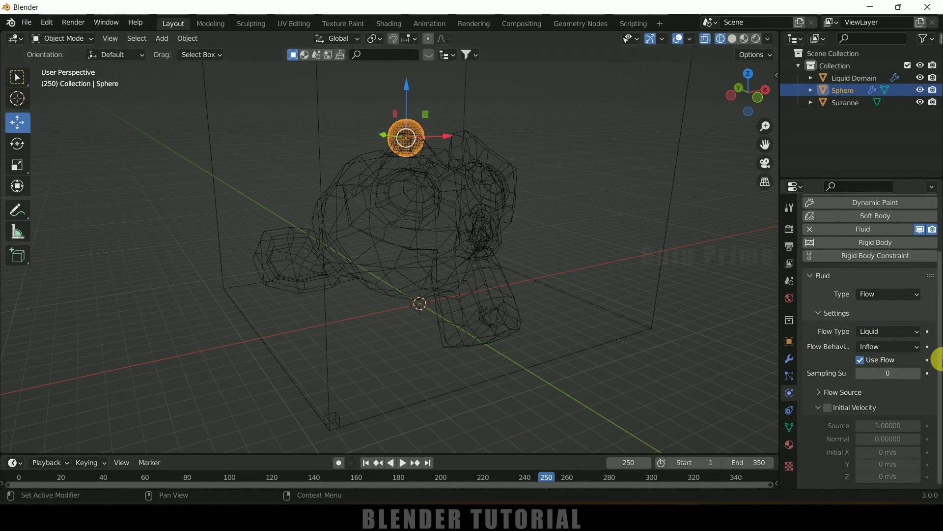
- Keyframe the sphere's Use Flow on at frame 250 and off at frame 251
{"action": "left_click", "coordinate": [929, 360]}
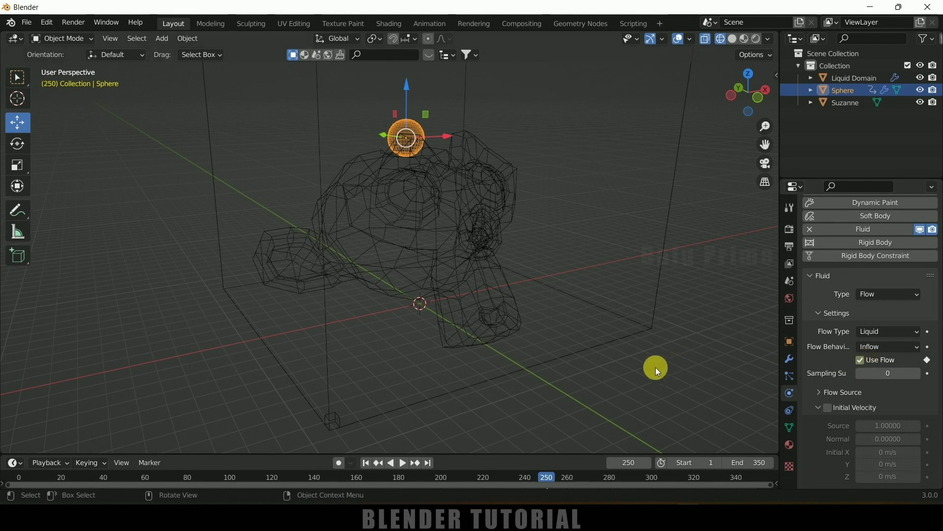
{"action": "key", "text": "Right"}
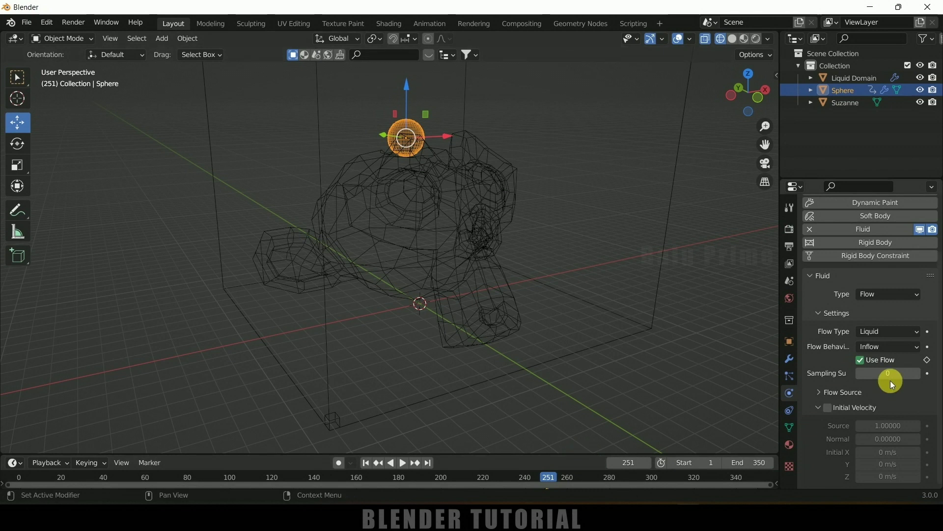
{"action": "left_click", "coordinate": [863, 362]}
{"action": "left_click", "coordinate": [929, 361]}
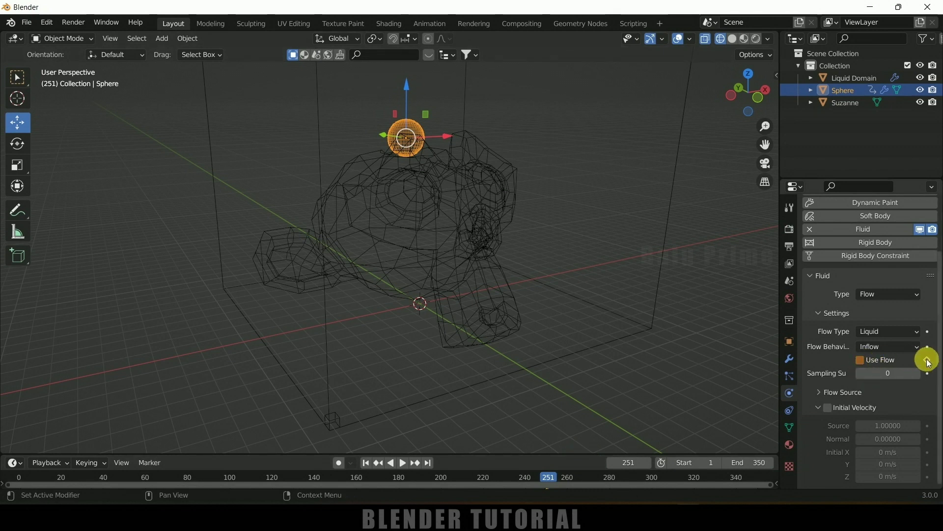
{"action": "left_click", "coordinate": [928, 362]}
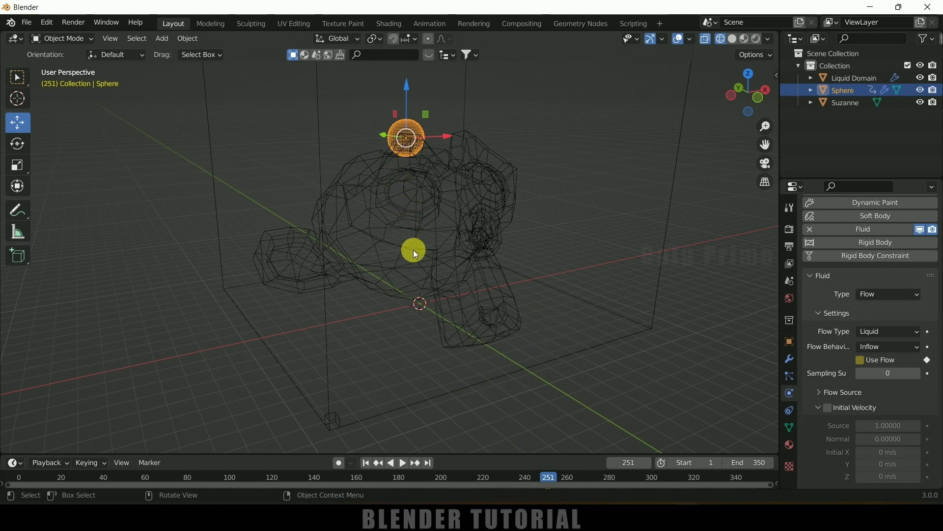
- Play the animation from frame 1, return to frame 1, and select the liquid domain
{"action": "left_click", "coordinate": [366, 463]}
{"action": "left_click", "coordinate": [403, 463]}
{"action": "left_click", "coordinate": [405, 464]}
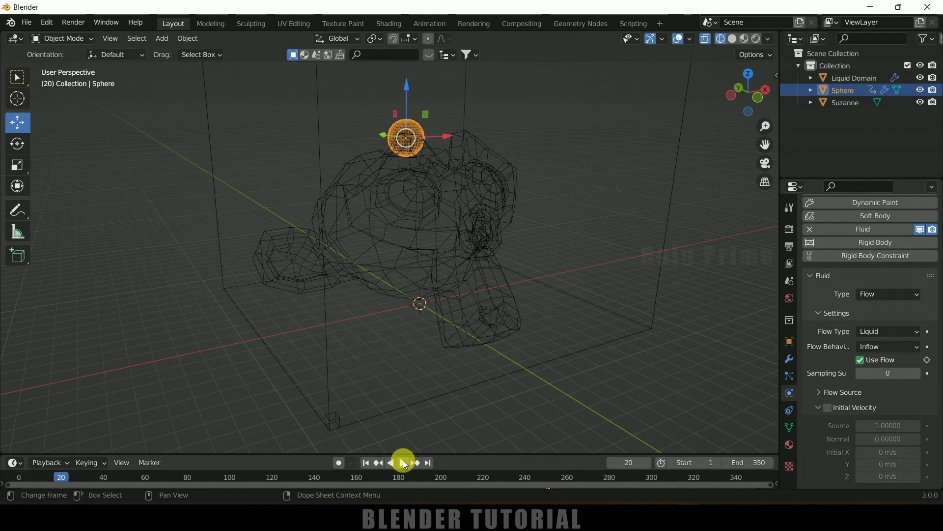
{"action": "left_click", "coordinate": [366, 464]}
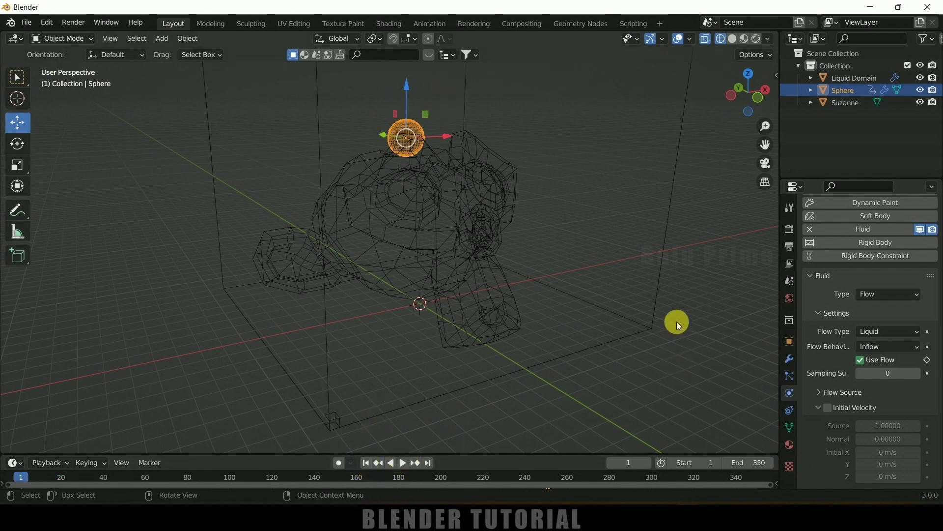
{"action": "left_click", "coordinate": [696, 349]}
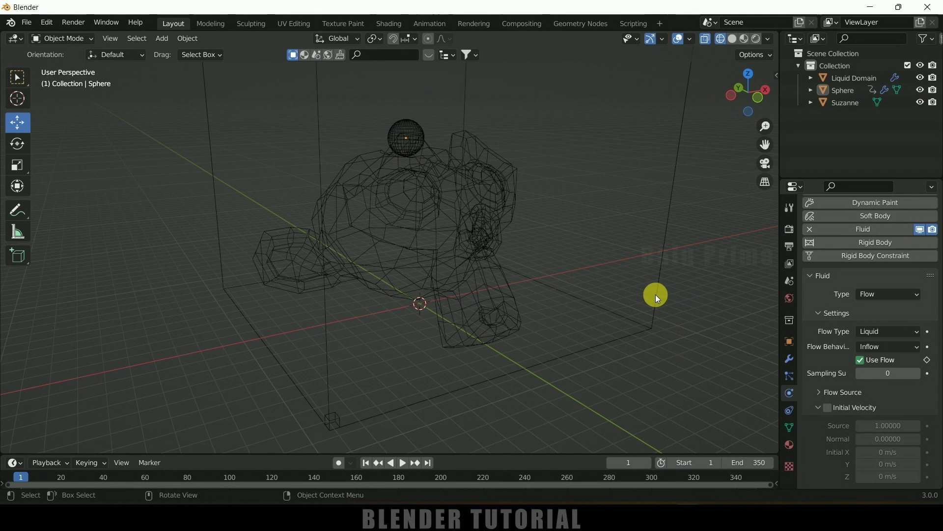
{"action": "left_click", "coordinate": [656, 295]}
{"action": "left_click", "coordinate": [888, 346]}
- Set the domain resolution to 32 and play the liquid simulation
{"action": "type", "text": "32"}
{"action": "key", "text": "Return"}
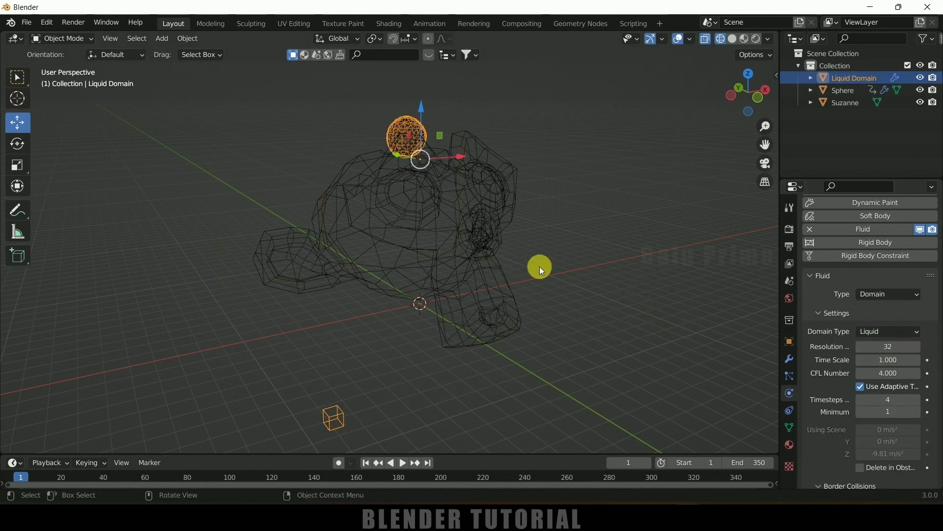
{"action": "left_click", "coordinate": [408, 464]}
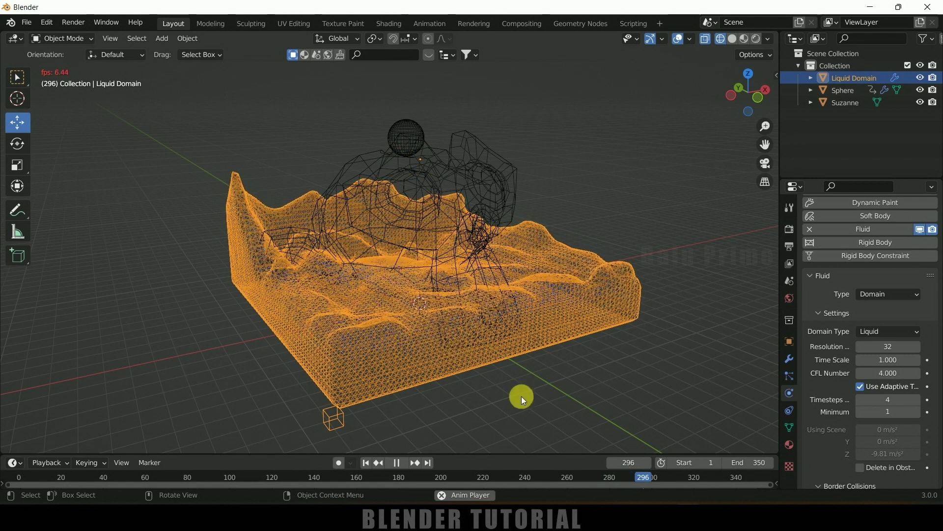
{"action": "left_click", "coordinate": [398, 463]}
- Scrub and replay the simulation, return to frame 1, and select Suzanne
{"action": "left_click_drag", "start_coordinate": [661, 476], "coordinate": [321, 457]}
{"action": "key", "text": "space"}
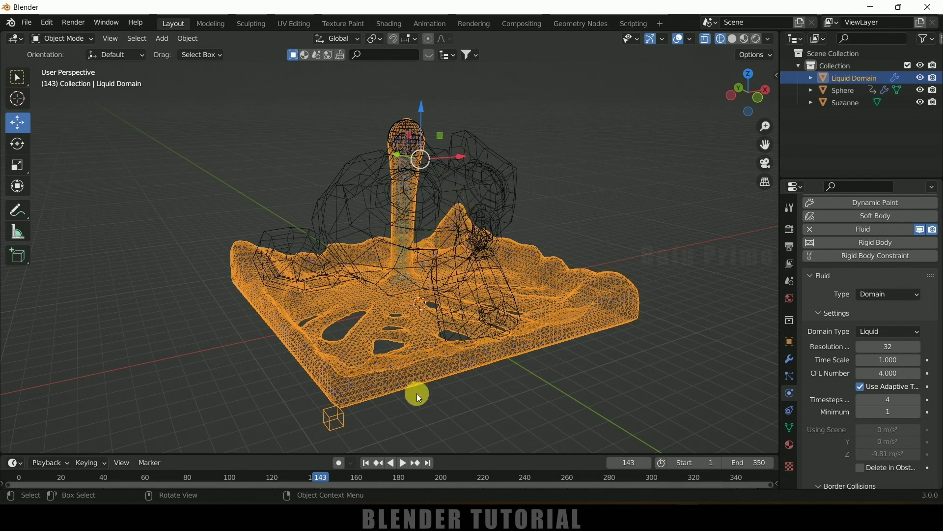
{"action": "left_click", "coordinate": [366, 463]}
{"action": "left_click", "coordinate": [407, 139]}
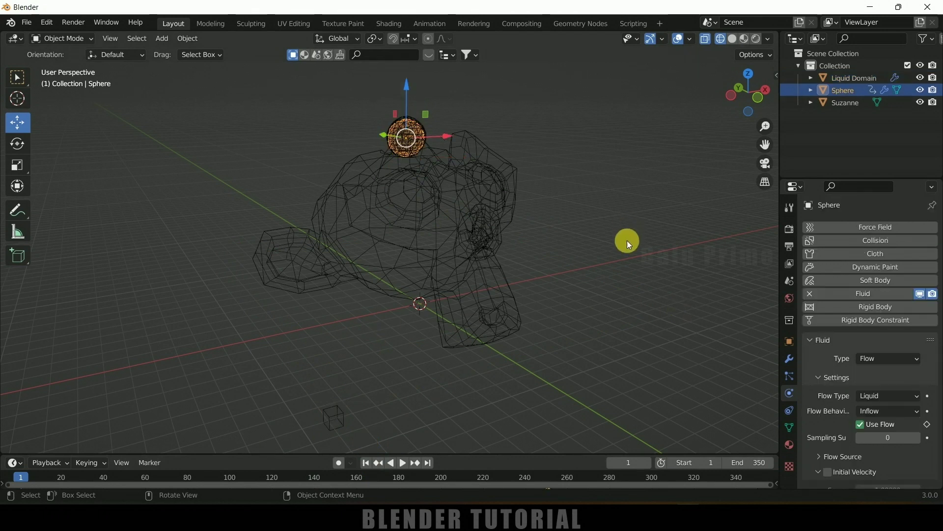
{"action": "left_click", "coordinate": [480, 183]}
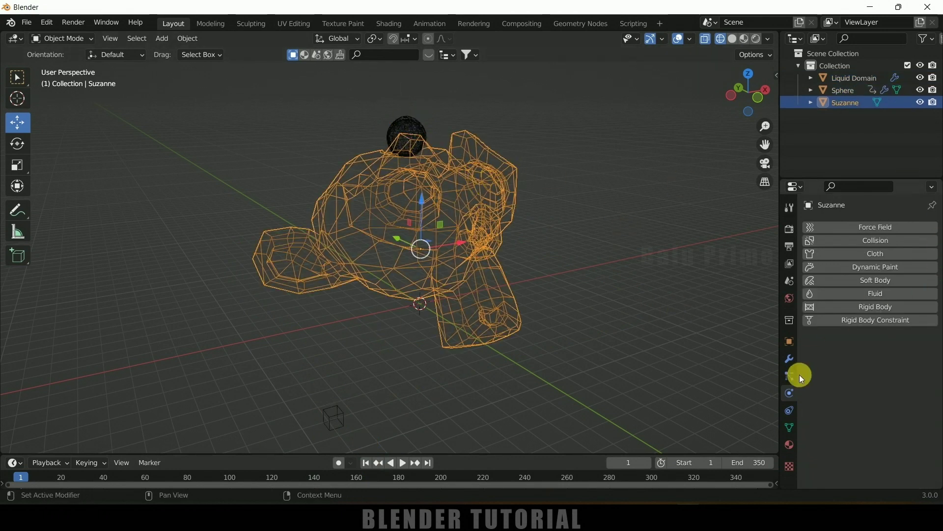
- Give Suzanne Fluid physics as a Collision-type Effector
{"action": "left_click", "coordinate": [874, 294]}
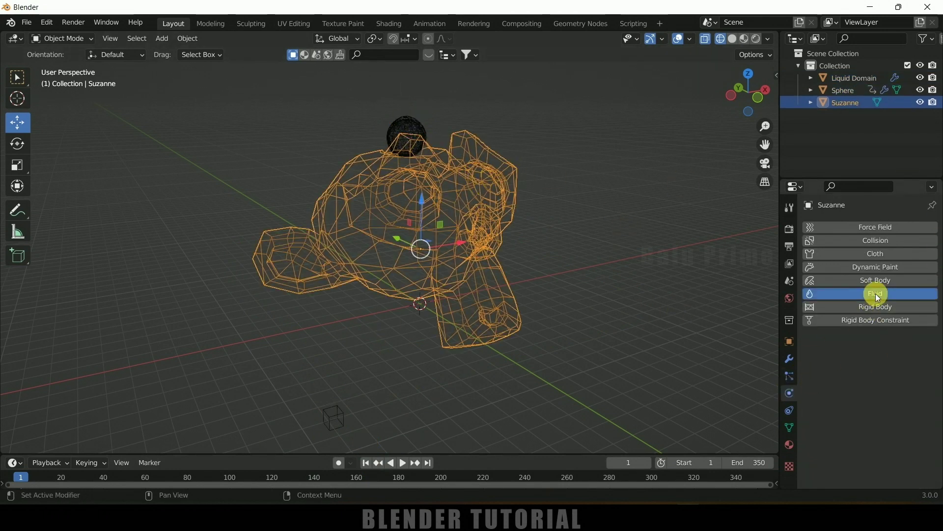
{"action": "left_click", "coordinate": [882, 363]}
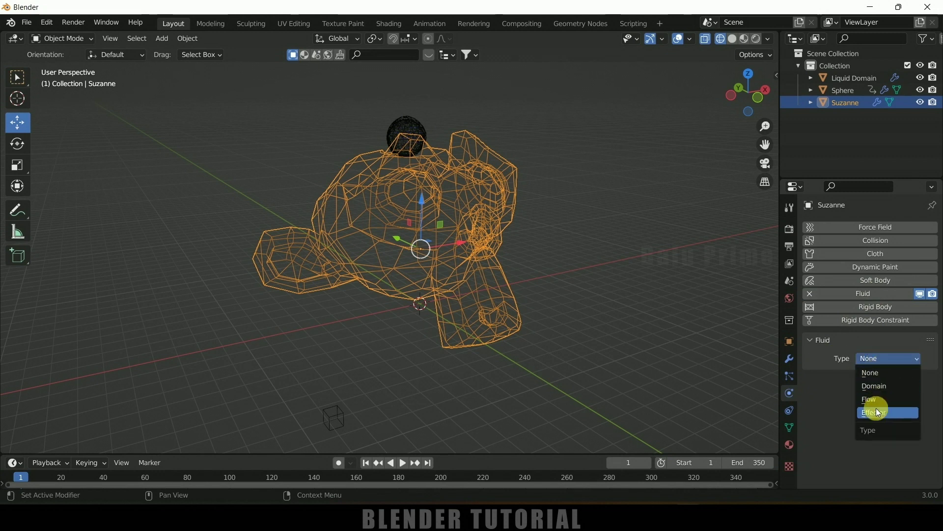
{"action": "left_click", "coordinate": [889, 413]}
{"action": "left_click", "coordinate": [868, 396]}
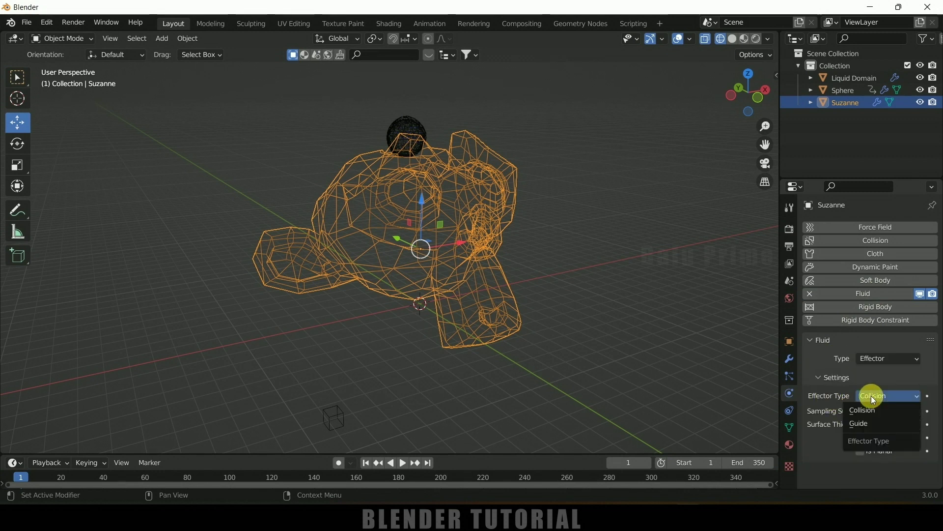
{"action": "left_click", "coordinate": [865, 410]}
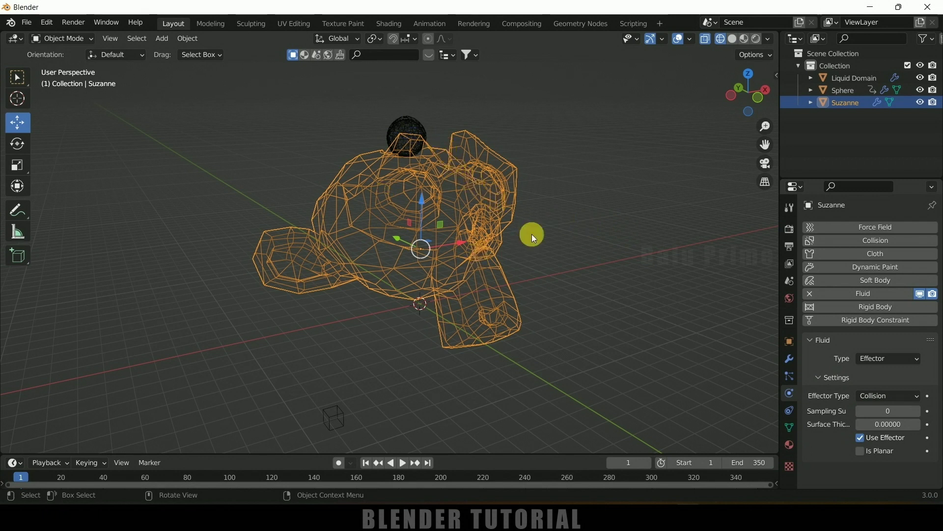
- Preview the simulation with Suzanne as obstacle, return to frame 1, and list modifiers to add
{"action": "left_click", "coordinate": [406, 464]}
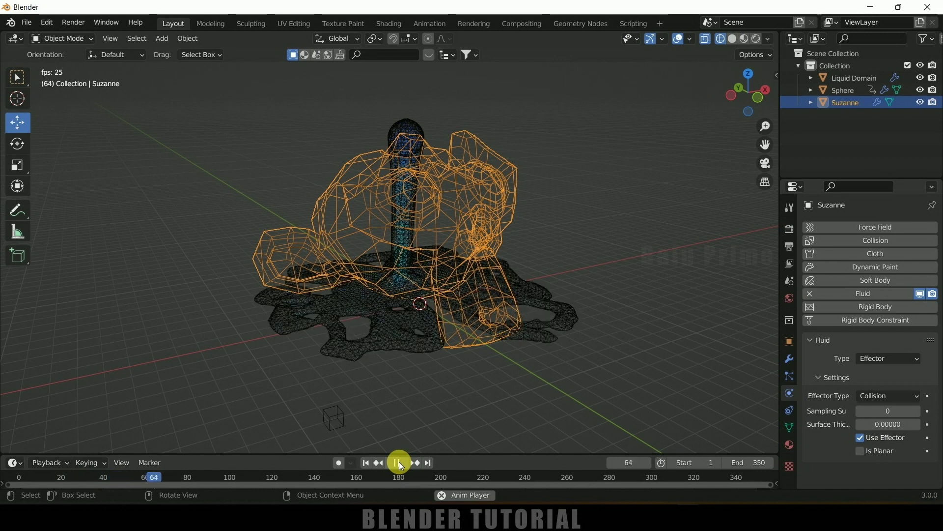
{"action": "left_click", "coordinate": [399, 462]}
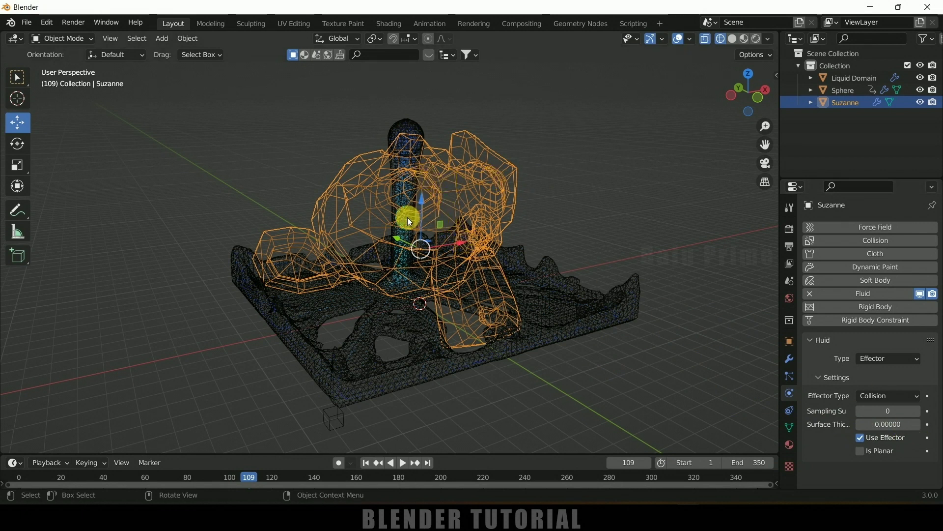
{"action": "left_click", "coordinate": [366, 463]}
{"action": "left_click", "coordinate": [531, 216]}
{"action": "left_click", "coordinate": [487, 208]}
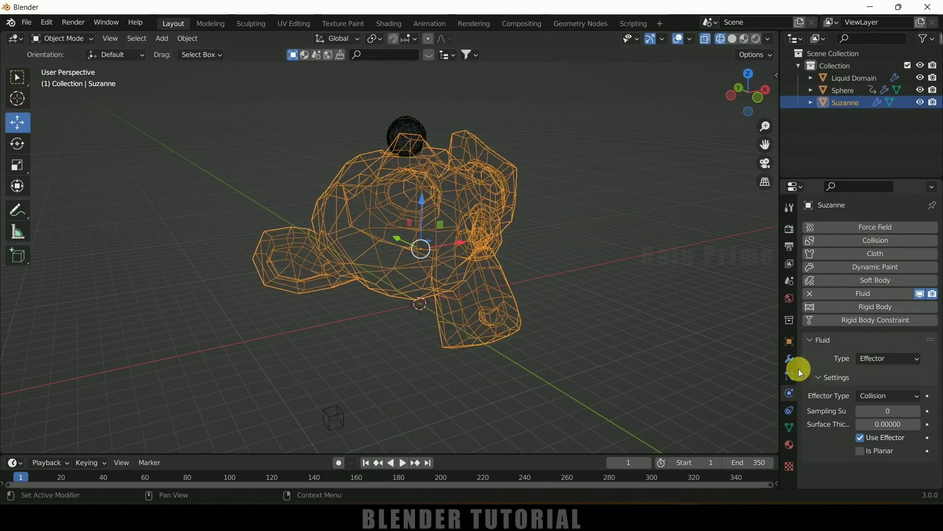
{"action": "left_click", "coordinate": [789, 360]}
{"action": "left_click", "coordinate": [834, 228]}
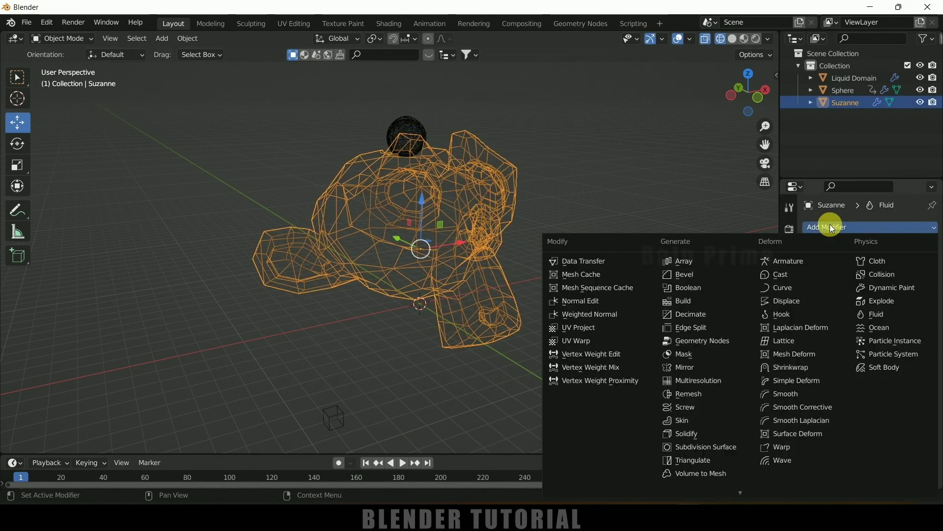
- Add a Solidify modifier to Suzanne and view it see-through in solid shading
{"action": "left_click", "coordinate": [692, 433]}
{"action": "left_click", "coordinate": [732, 39]}
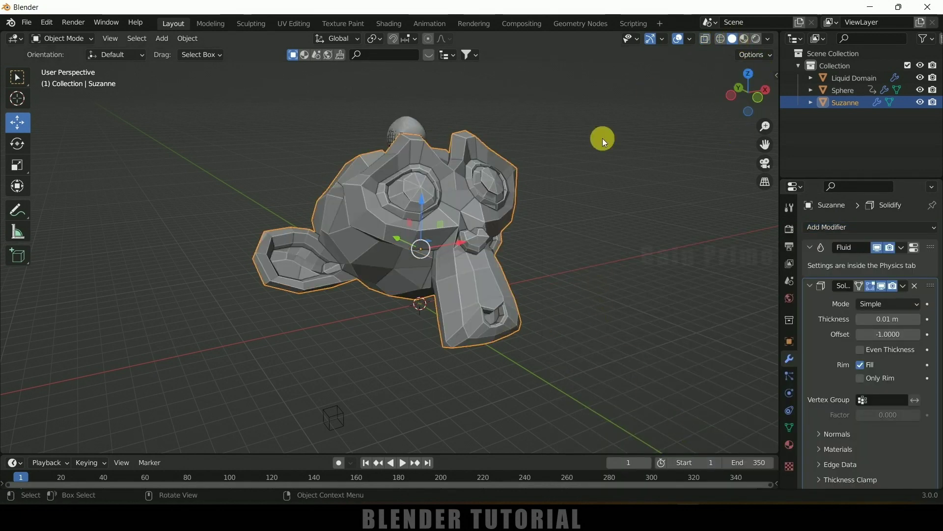
{"action": "scroll", "coordinate": [604, 143], "scroll_direction": "up", "scroll_amount": 2}
{"action": "left_click", "coordinate": [705, 38]}
{"action": "scroll", "coordinate": [626, 204], "scroll_direction": "up", "scroll_amount": 2}
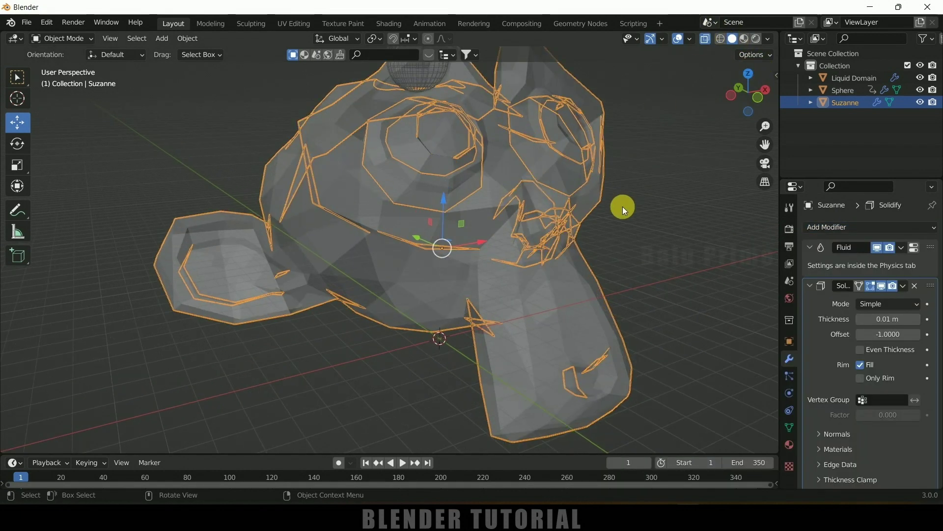
- Set the Solidify thickness to 0.25 m
{"action": "left_click", "coordinate": [884, 320]}
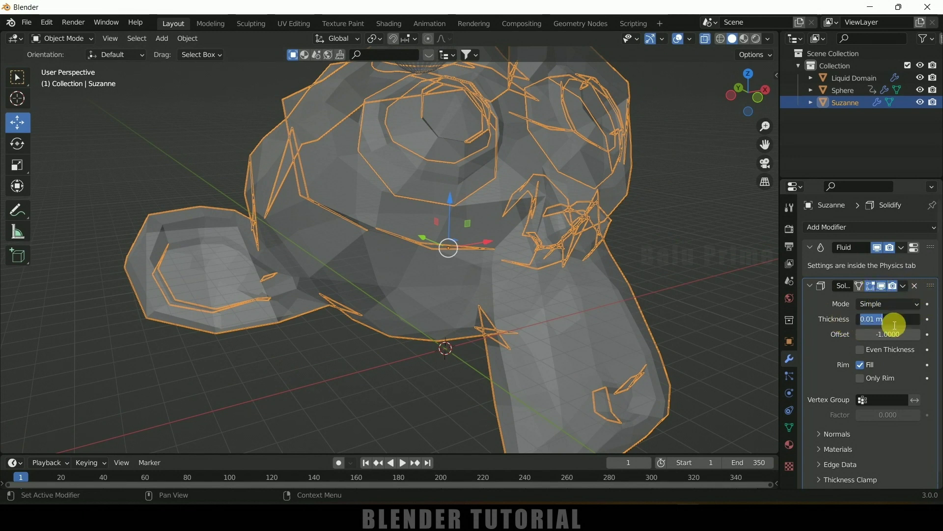
{"action": "type", "text": ".1"}
{"action": "key", "text": "Return"}
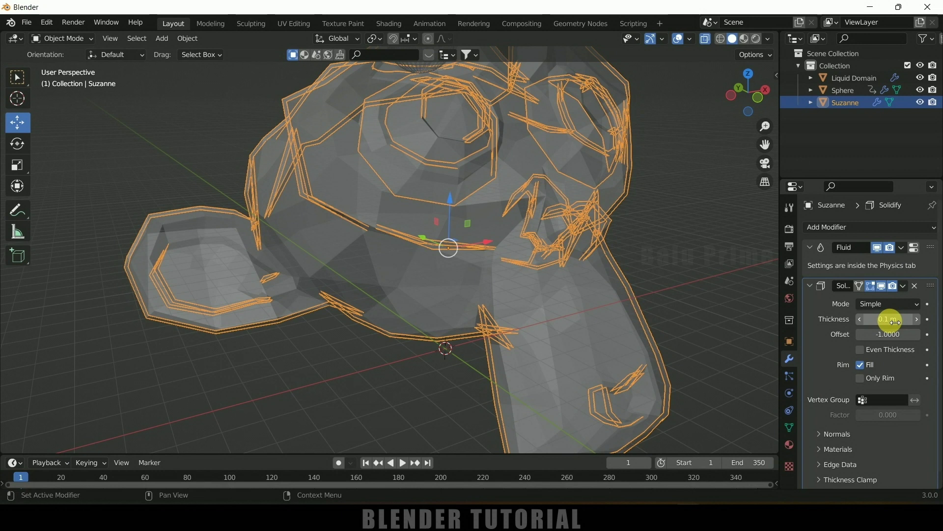
{"action": "left_click", "coordinate": [895, 322]}
{"action": "type", "text": ".25"}
{"action": "key", "text": "Return"}
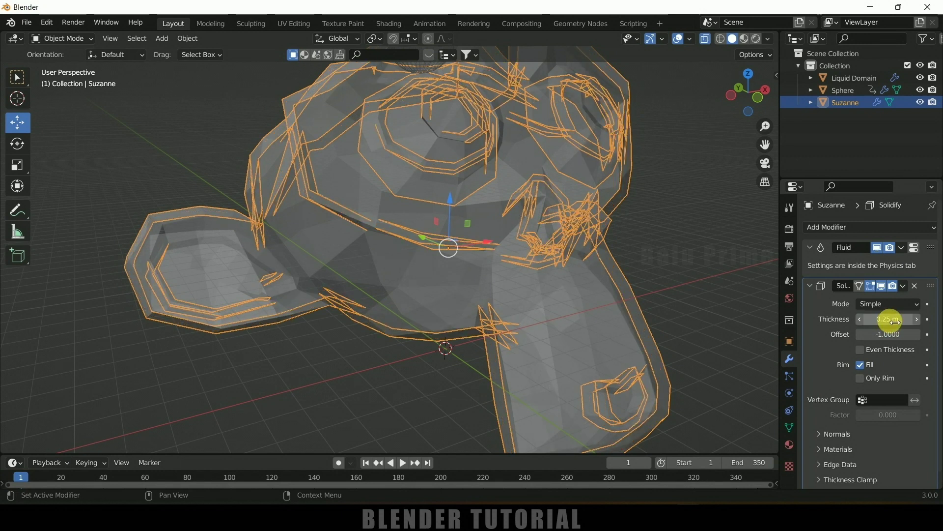
{"action": "middle_click_drag", "start_coordinate": [501, 339], "coordinate": [519, 334]}
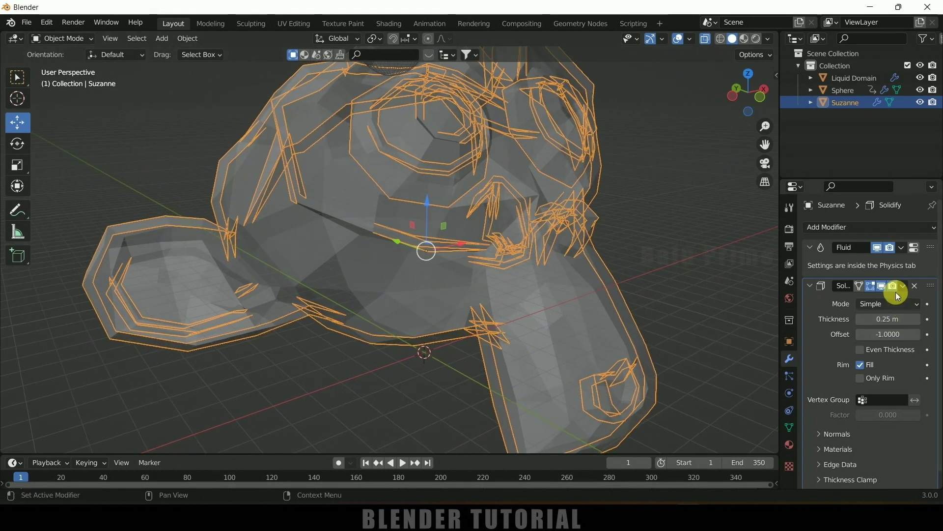
- Toggle the Solidify viewport display off and on, then start the simulation playback
{"action": "left_click", "coordinate": [882, 287]}
{"action": "left_click", "coordinate": [880, 287]}
{"action": "left_click", "coordinate": [880, 287]}
{"action": "left_click", "coordinate": [880, 287]}
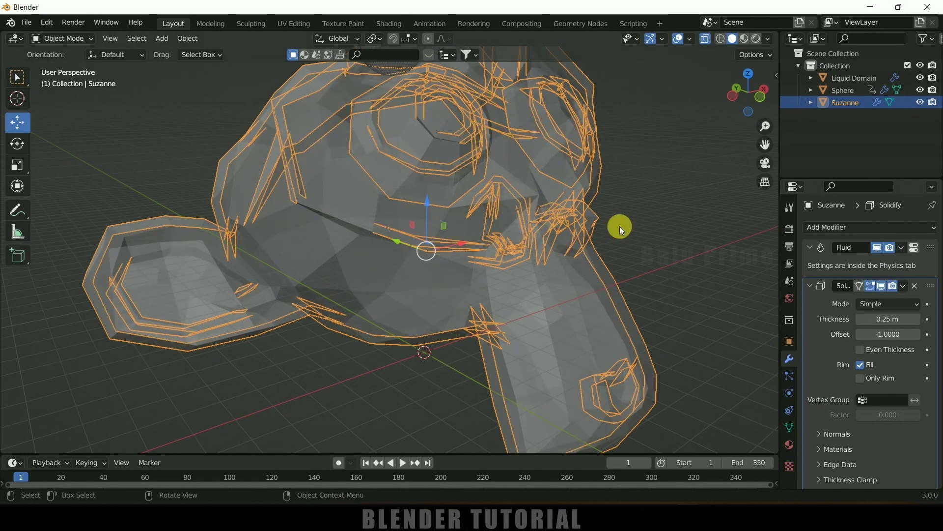
{"action": "scroll", "coordinate": [443, 432], "scroll_direction": "down", "scroll_amount": 3}
{"action": "left_click", "coordinate": [399, 461]}
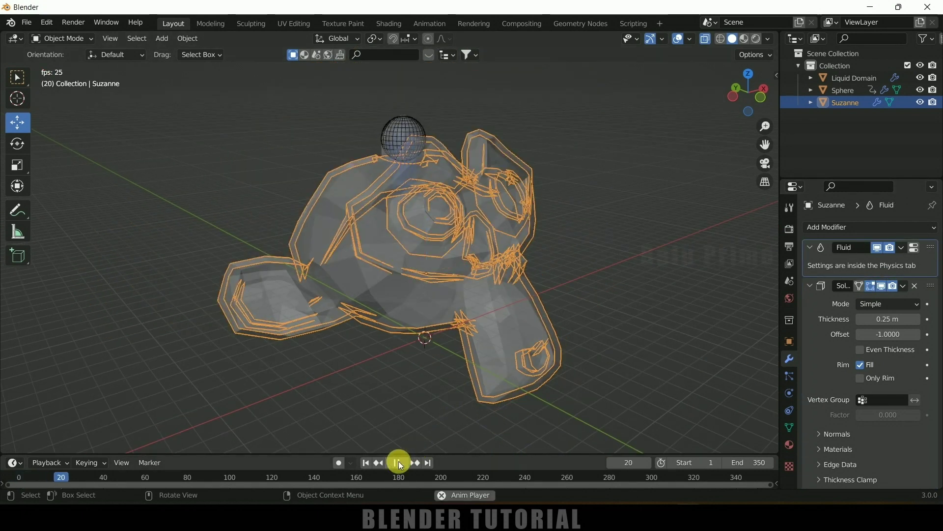
- Stop playback and move Solidify above Fluid in Suzanne's modifier stack
{"action": "left_click", "coordinate": [399, 462]}
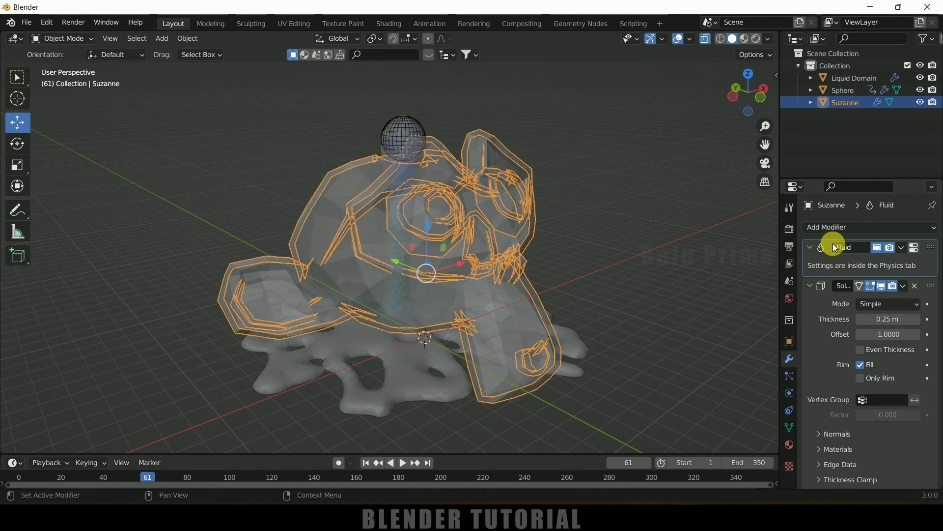
{"action": "left_click_drag", "start_coordinate": [930, 290], "coordinate": [933, 242]}
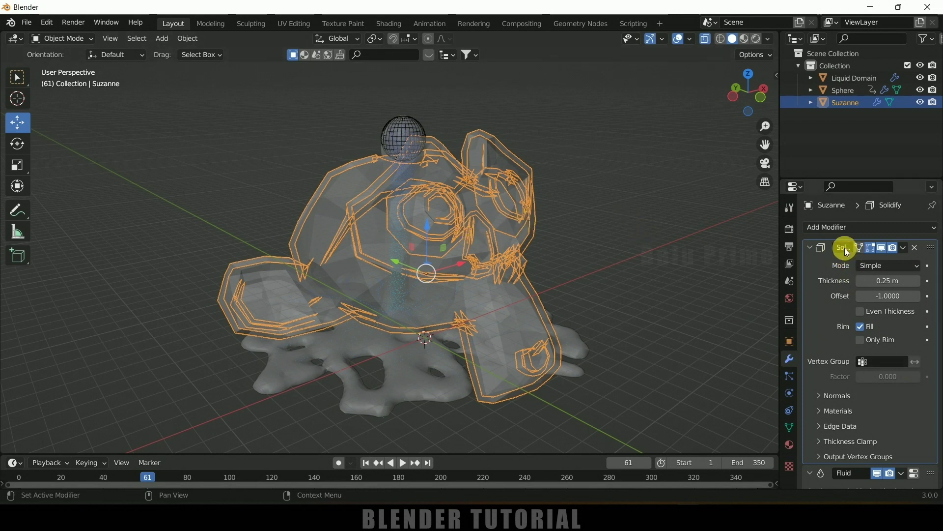
{"action": "scroll", "coordinate": [829, 313], "scroll_direction": "down", "scroll_amount": 1}
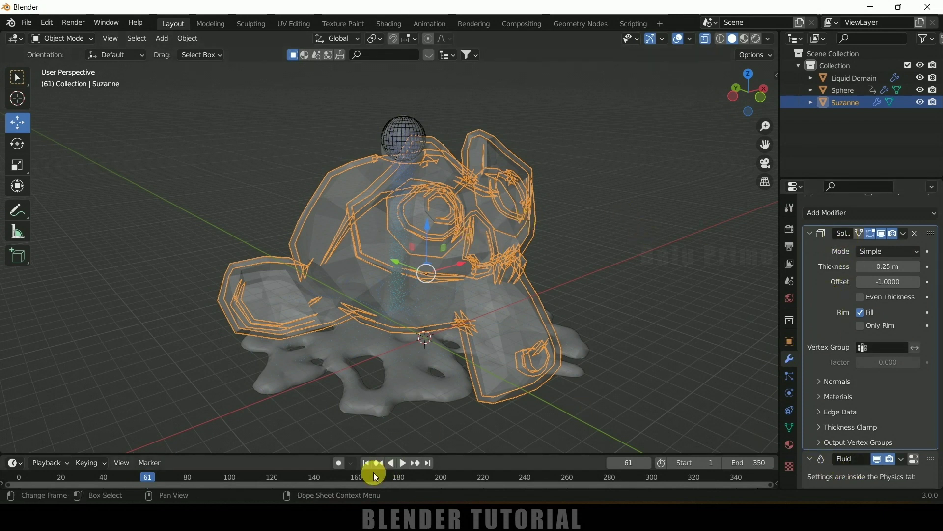
- Replay the simulation from frame 1, then select the Liquid Domain
{"action": "key", "text": "shift+Left"}
{"action": "left_click", "coordinate": [403, 464]}
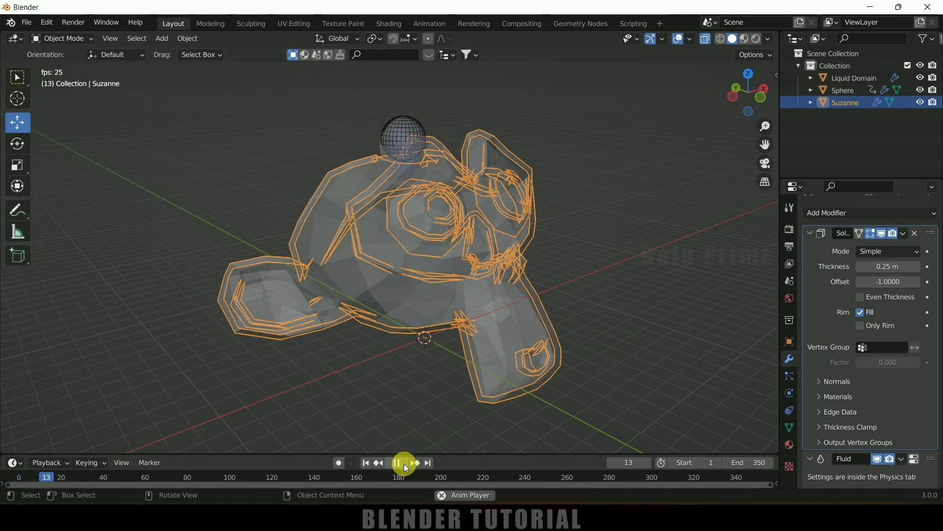
{"action": "left_click", "coordinate": [404, 464]}
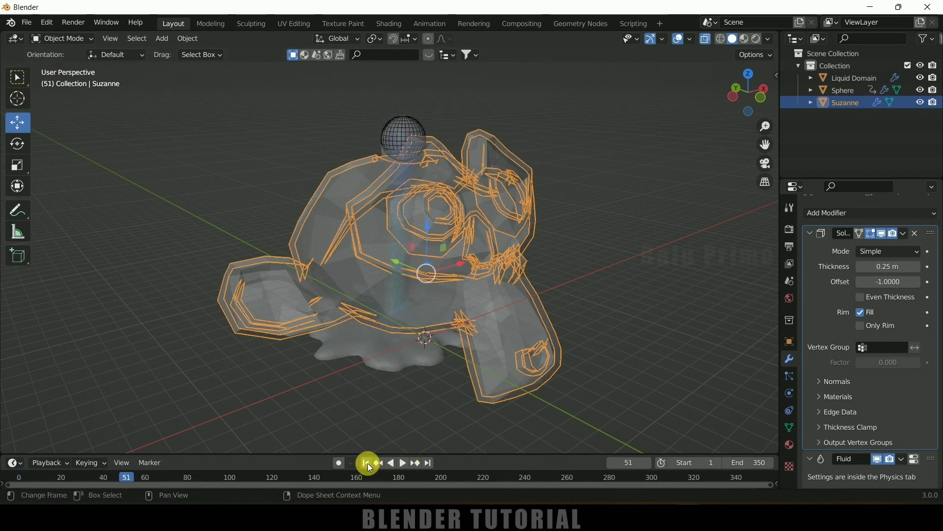
{"action": "left_click", "coordinate": [365, 463]}
{"action": "left_click", "coordinate": [857, 78]}
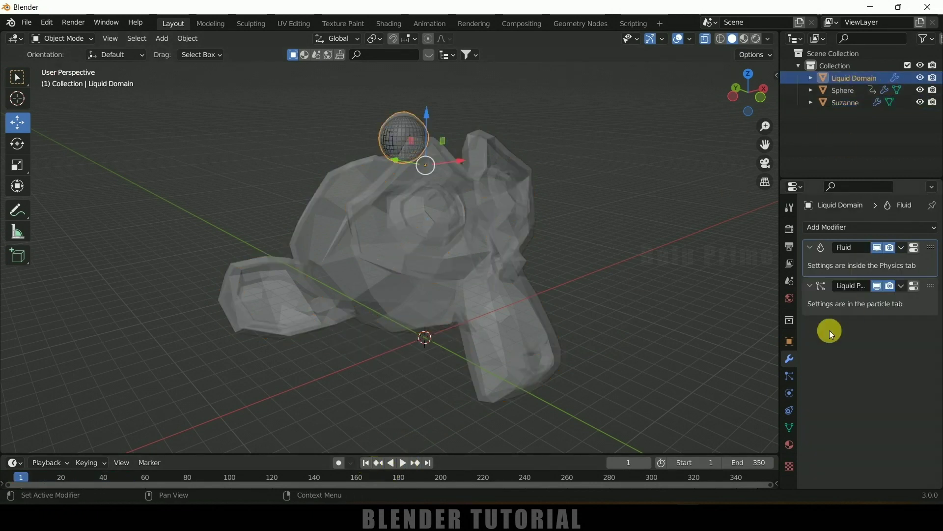
- Set the Liquid Domain's resolution divisions to 38
{"action": "left_click", "coordinate": [790, 396]}
{"action": "scroll", "coordinate": [865, 383], "scroll_direction": "down", "scroll_amount": 4}
{"action": "left_click", "coordinate": [903, 337]}
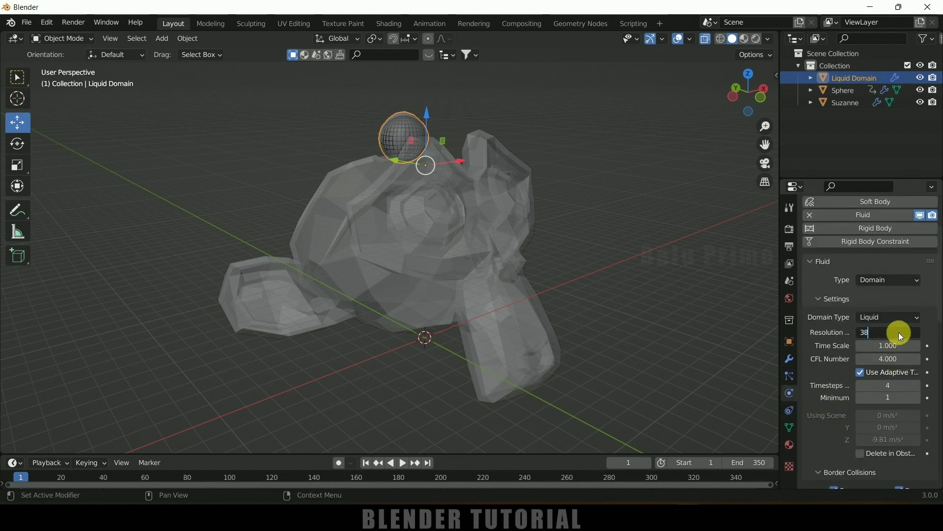
{"action": "type", "text": "38"}
{"action": "key", "text": "Return"}
- Preview the liquid up to frame 98, return to frame 1, and select Suzanne
{"action": "left_click", "coordinate": [403, 462]}
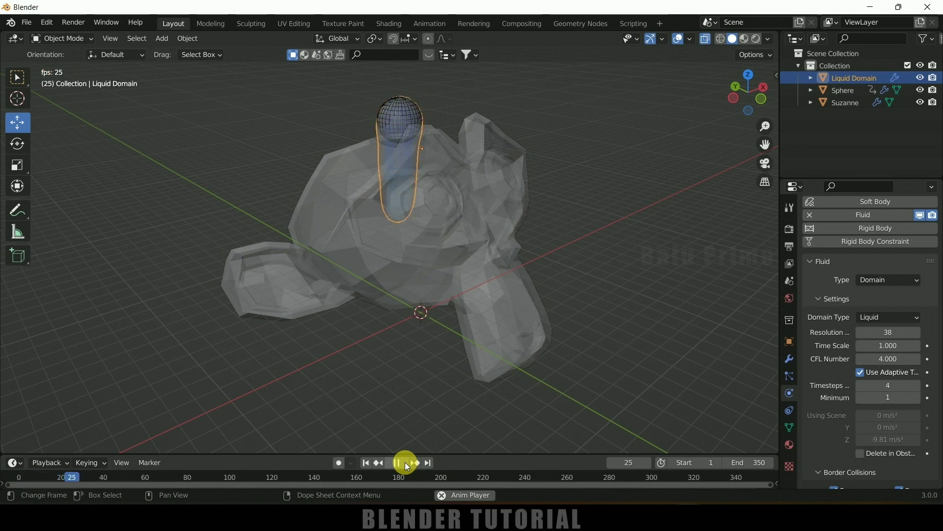
{"action": "left_click", "coordinate": [405, 462]}
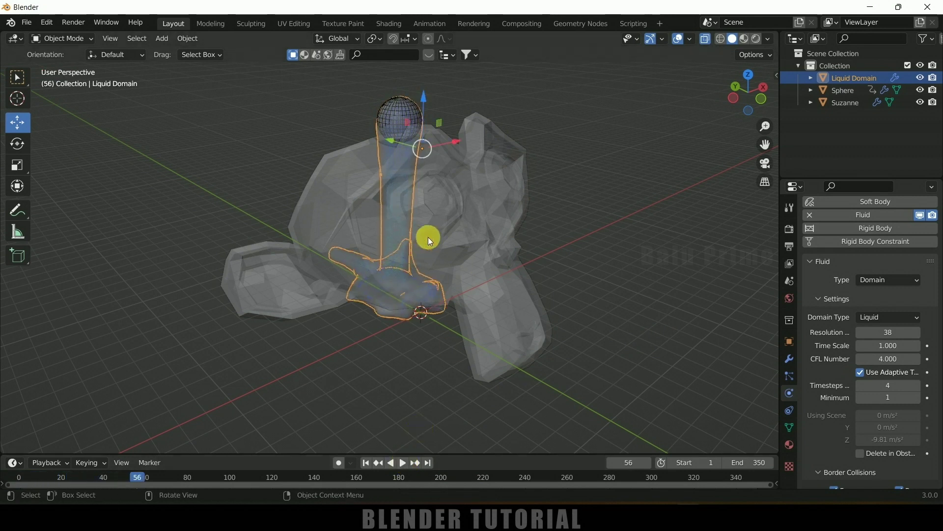
{"action": "left_click", "coordinate": [404, 463]}
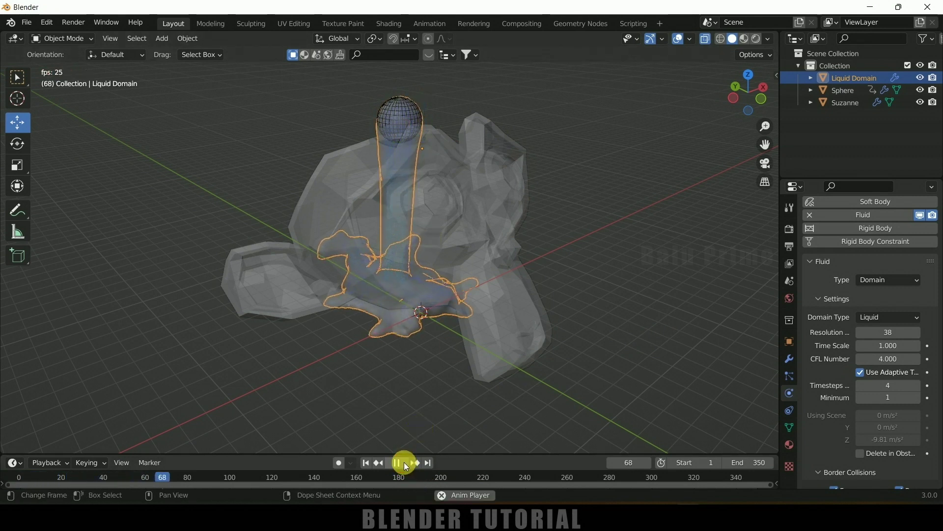
{"action": "left_click", "coordinate": [404, 461]}
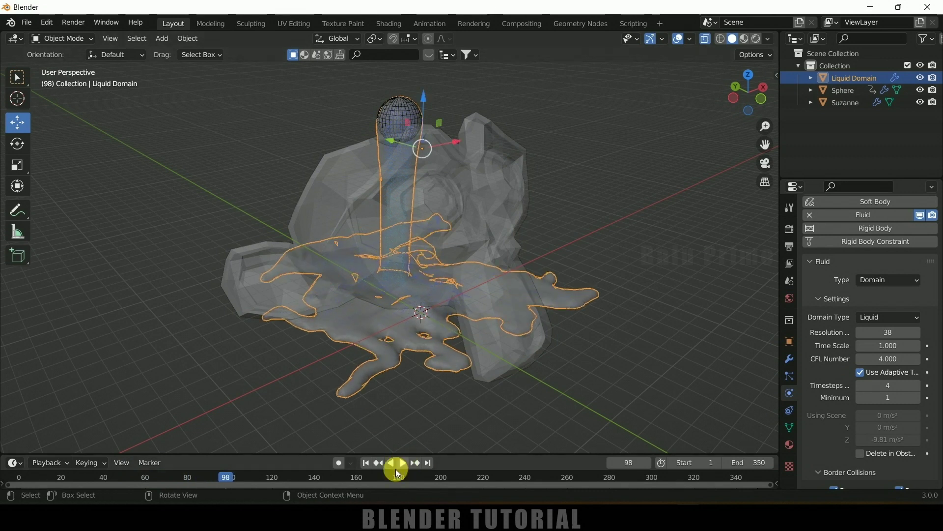
{"action": "left_click", "coordinate": [367, 464]}
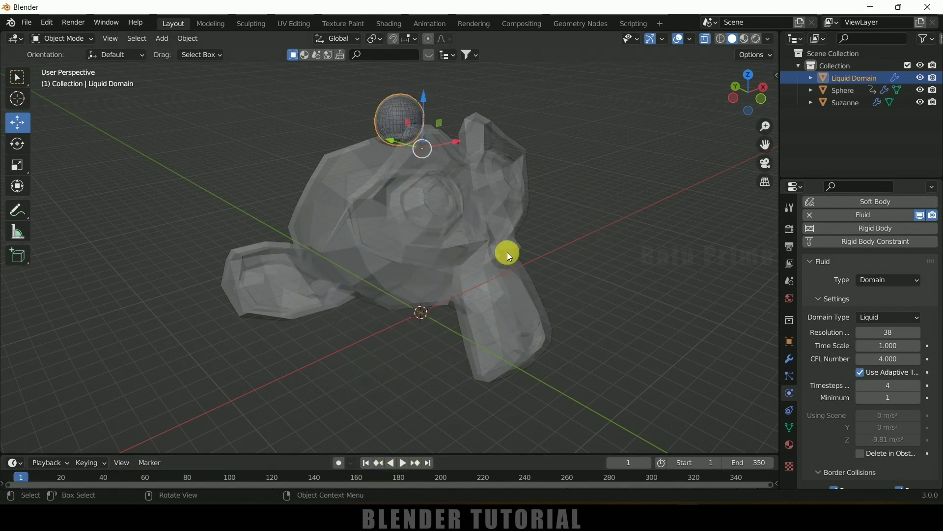
{"action": "left_click", "coordinate": [506, 216]}
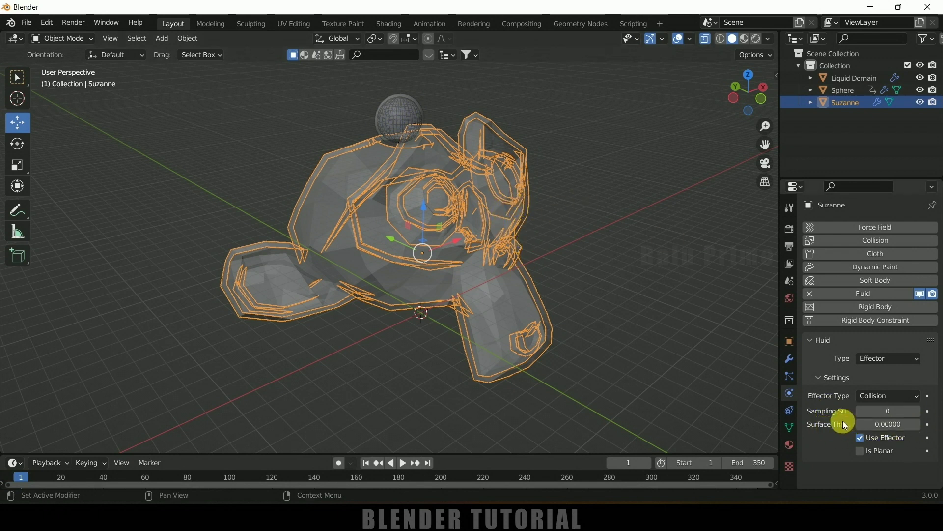
- Set Suzanne's sampling substeps to 200 and its Solidify thickness to 0.5 m
{"action": "left_click", "coordinate": [887, 412]}
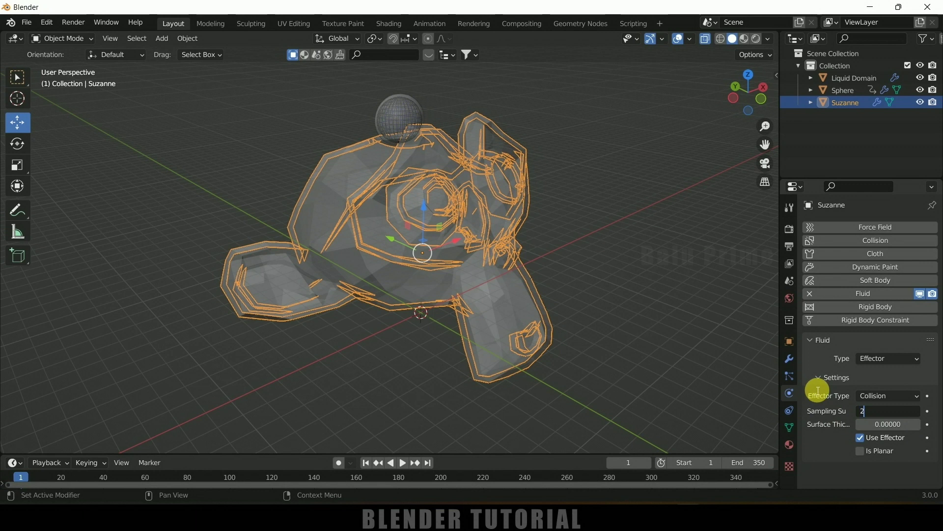
{"action": "key", "text": "Return"}
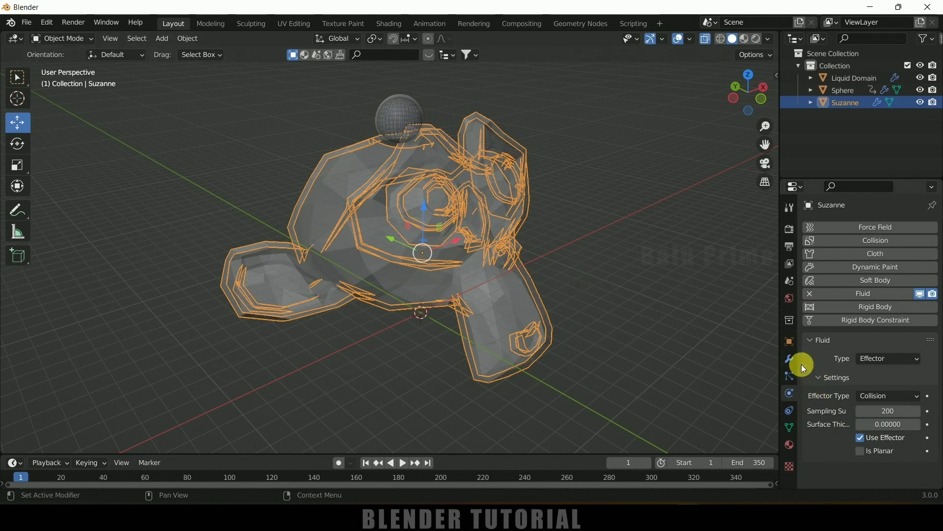
{"action": "left_click", "coordinate": [790, 360]}
{"action": "left_click", "coordinate": [891, 283]}
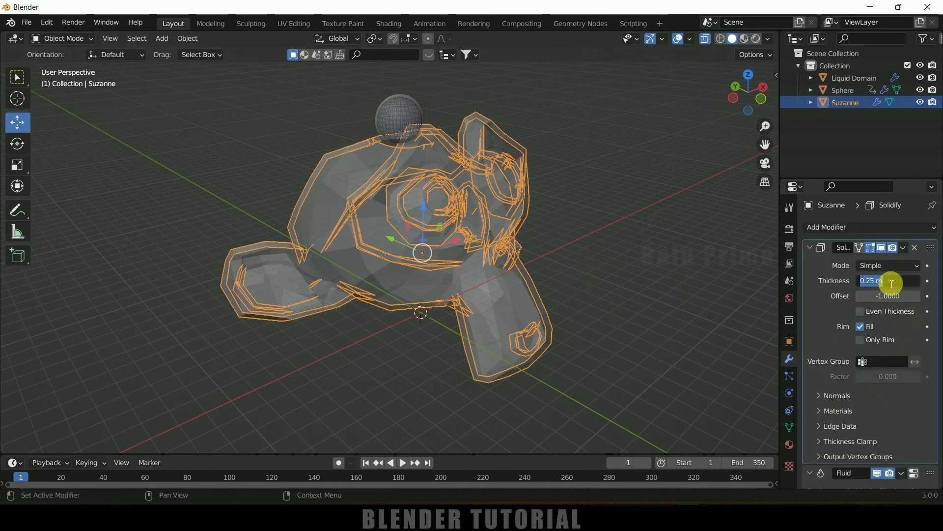
{"action": "type", "text": ".5"}
{"action": "key", "text": "Return"}
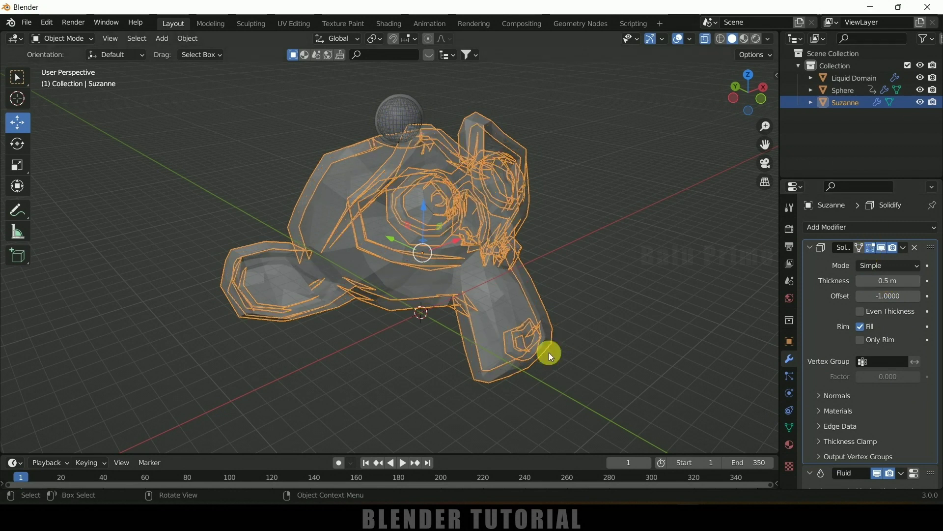
- Set the sphere's fluid sampling substeps to 200
{"action": "left_click", "coordinate": [393, 116]}
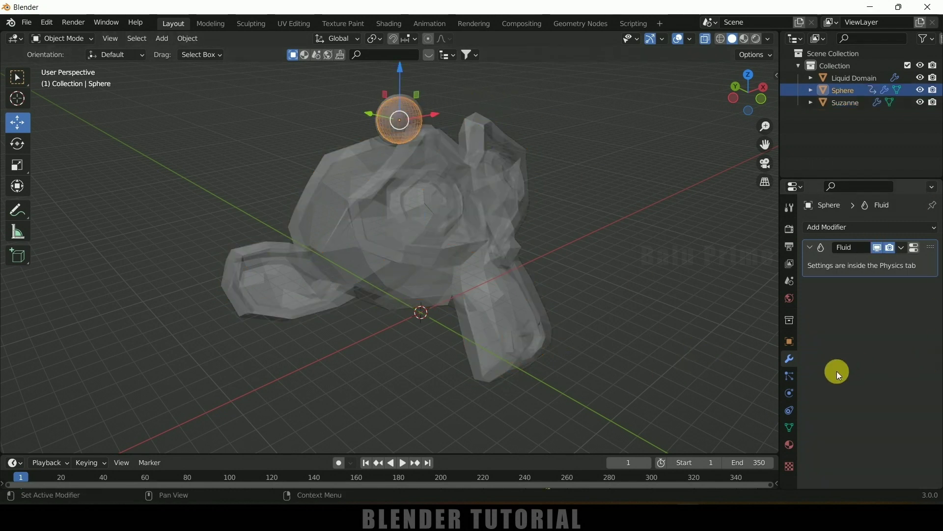
{"action": "left_click", "coordinate": [791, 395]}
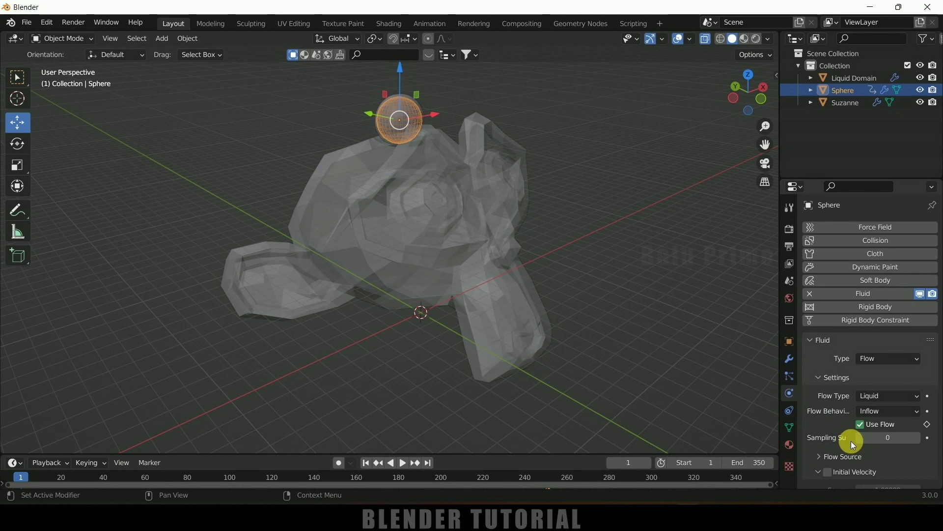
{"action": "scroll", "coordinate": [848, 437], "scroll_direction": "down", "scroll_amount": 3}
{"action": "left_click", "coordinate": [855, 411]}
{"action": "left_click", "coordinate": [890, 372]}
{"action": "type", "text": "200"}
{"action": "key", "text": "Return"}
{"action": "scroll", "coordinate": [887, 371], "scroll_direction": "up", "scroll_amount": 3}
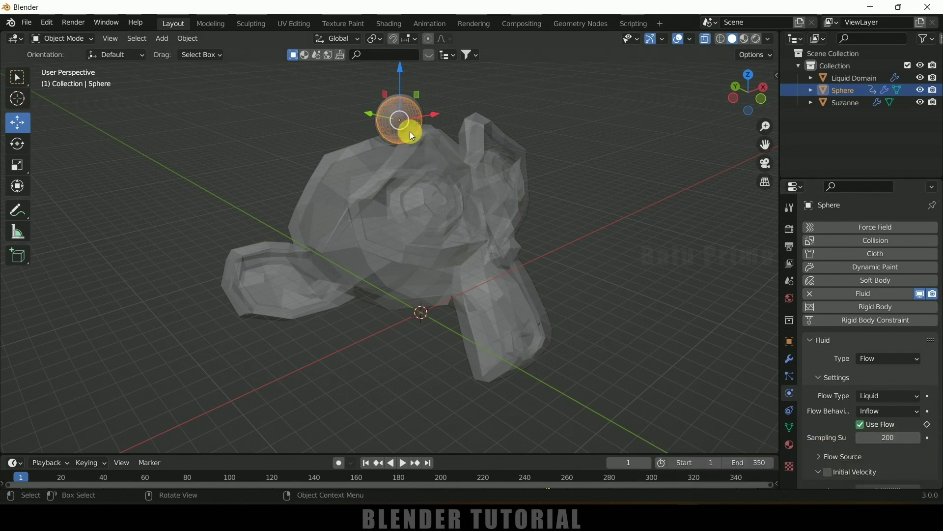
- Give Suzanne a collision surface thickness of 0.00001, then select the Liquid Domain
{"action": "left_click", "coordinate": [501, 206]}
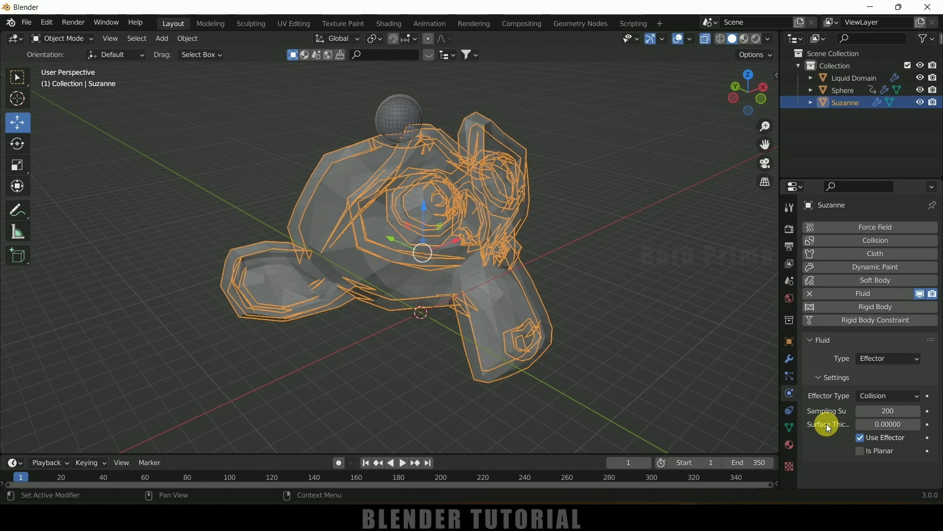
{"action": "left_click", "coordinate": [895, 425]}
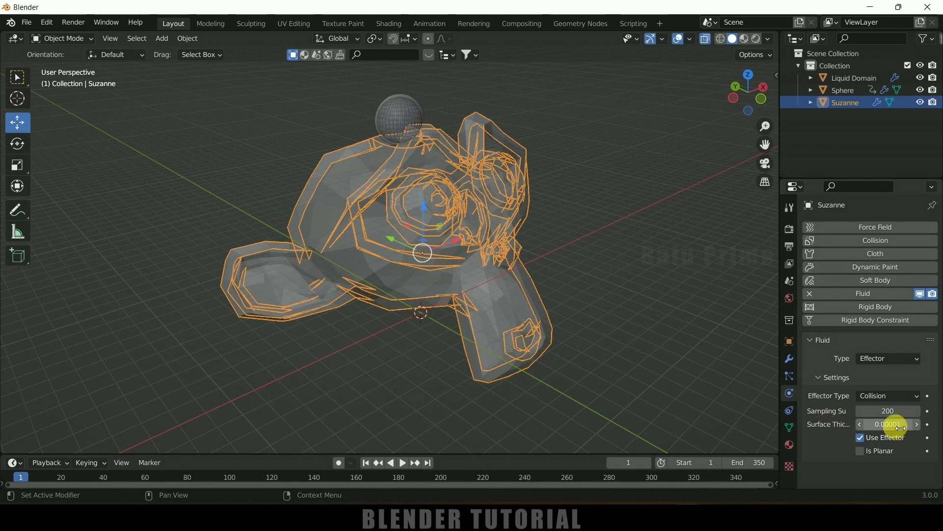
{"action": "key", "text": "Return"}
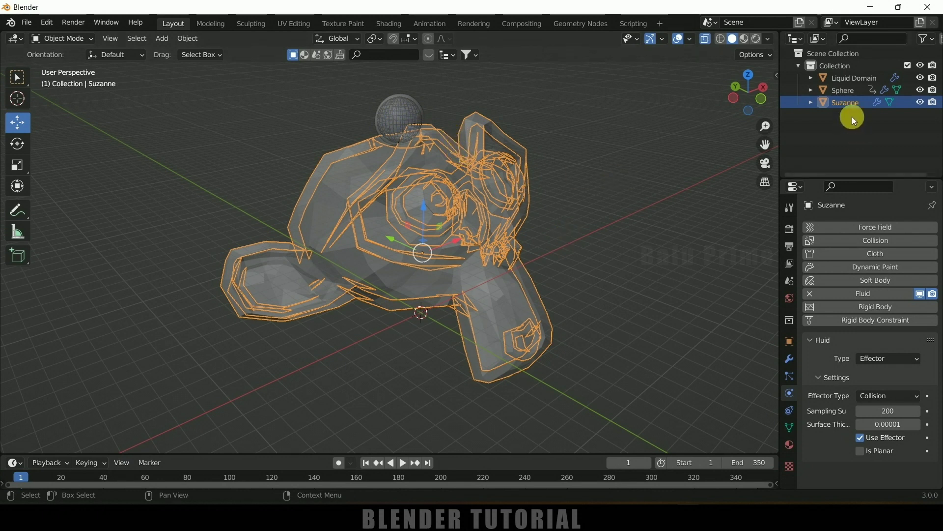
{"action": "left_click", "coordinate": [841, 78]}
{"action": "scroll", "coordinate": [846, 391], "scroll_direction": "down", "scroll_amount": 3}
- Set the Liquid Domain's resolution divisions to 64
{"action": "double_click", "coordinate": [908, 357]}
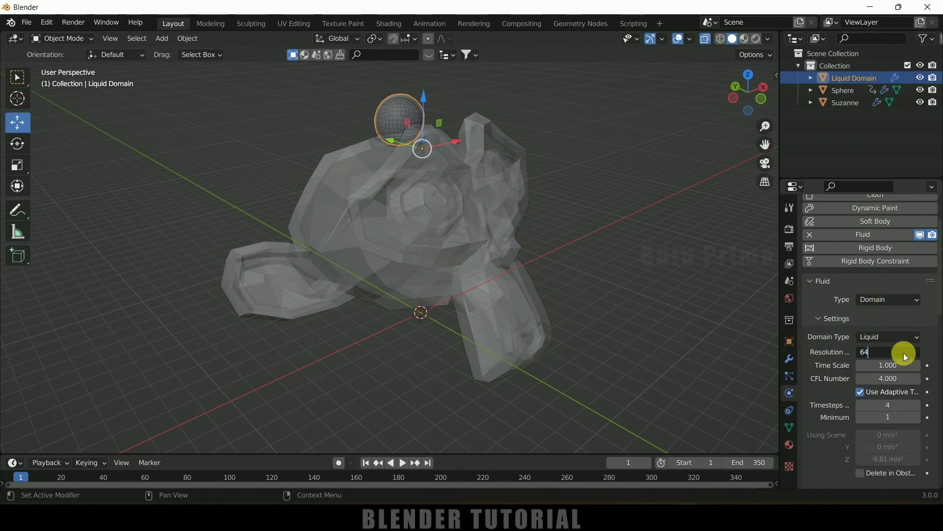
{"action": "key", "text": "Return"}
{"action": "scroll", "coordinate": [829, 395], "scroll_direction": "down", "scroll_amount": 6}
{"action": "scroll", "coordinate": [829, 398], "scroll_direction": "down", "scroll_amount": 18}
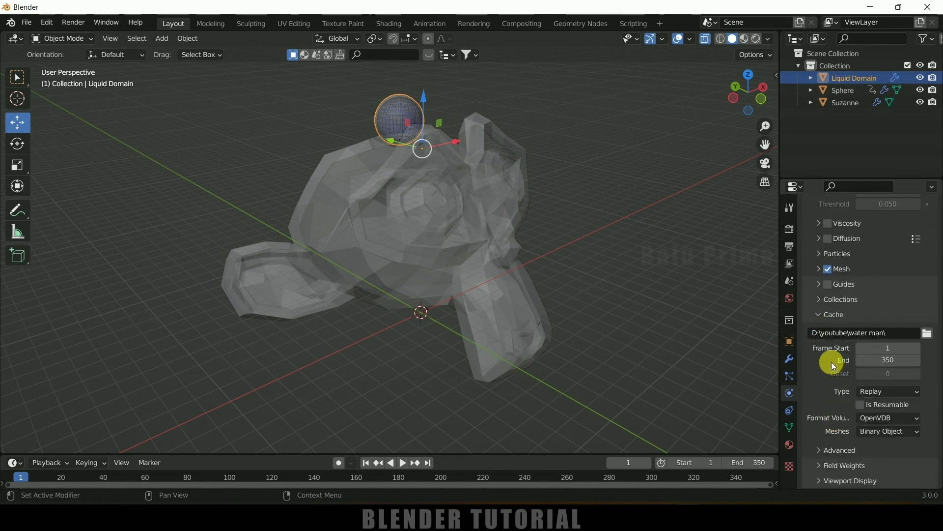
- Set the cache type to All, make it resumable, and bake everything
{"action": "left_click", "coordinate": [873, 392]}
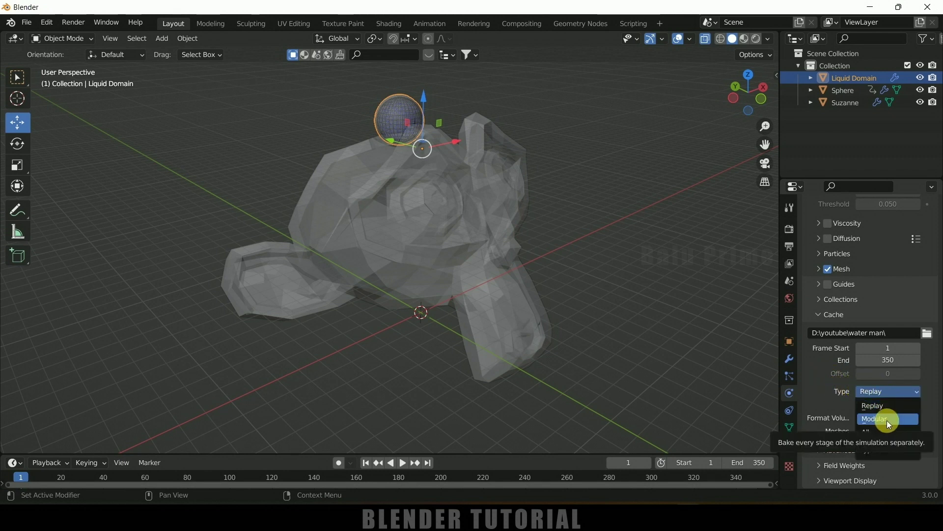
{"action": "left_click", "coordinate": [876, 436]}
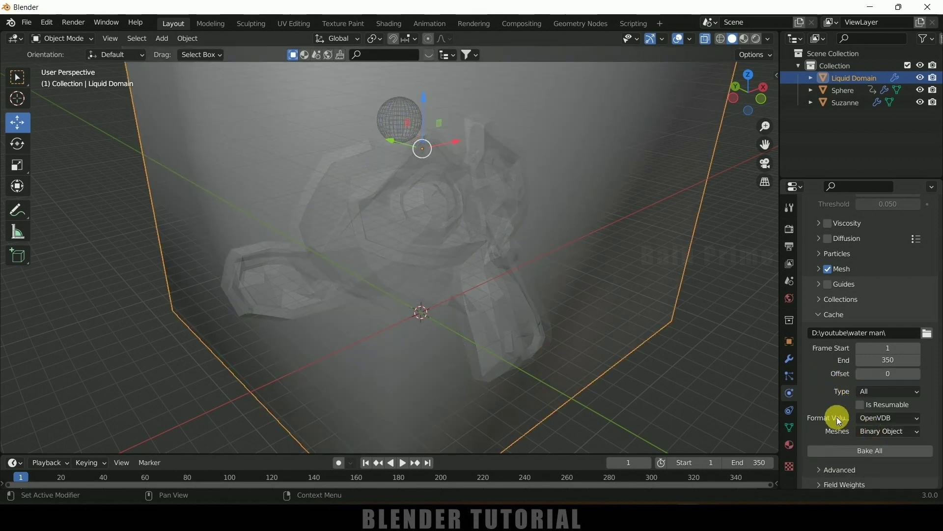
{"action": "scroll", "coordinate": [855, 408], "scroll_direction": "down", "scroll_amount": 1}
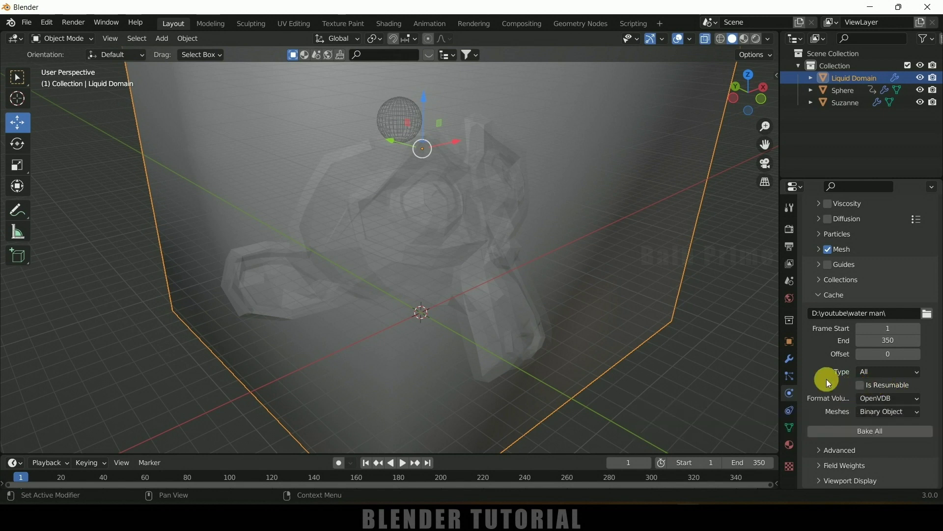
{"action": "left_click", "coordinate": [862, 386]}
{"action": "left_click", "coordinate": [852, 429]}
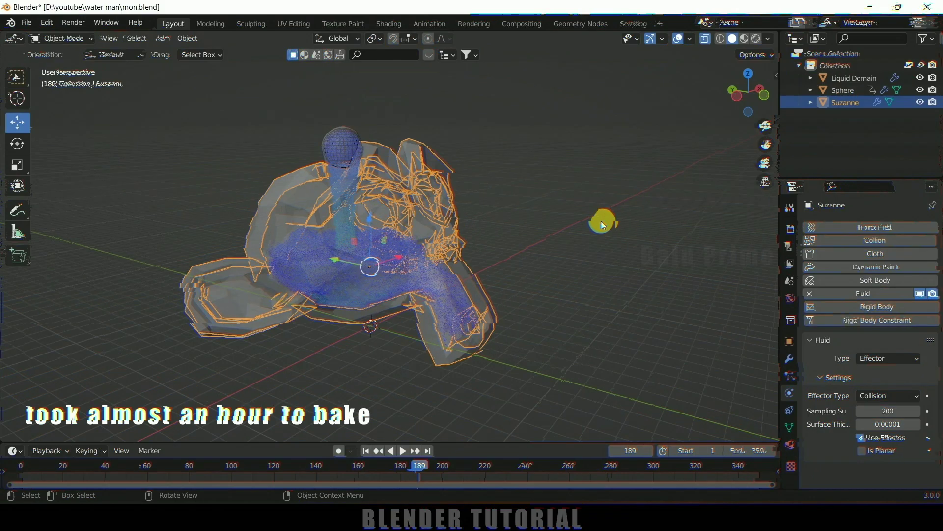
{"action": "left_click", "coordinate": [603, 238]}
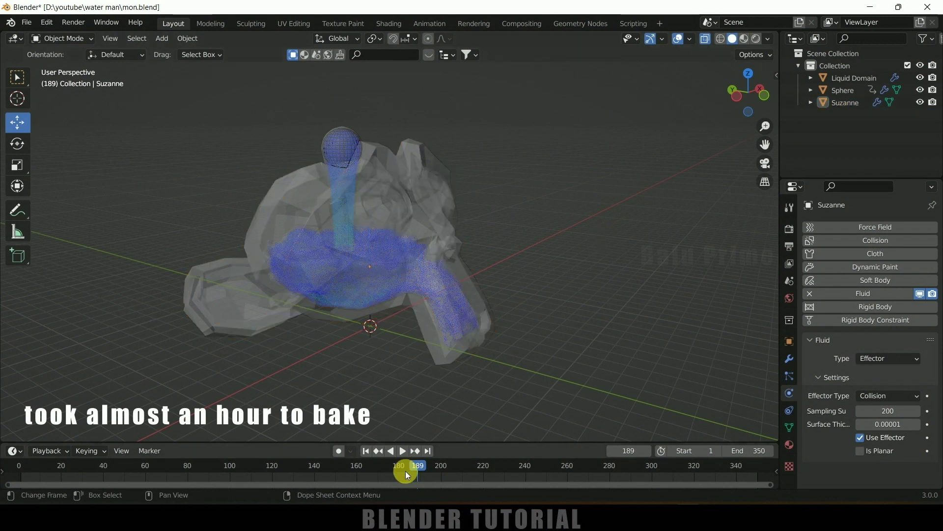
- Play the baked liquid from frame 1 in wireframe shading, stopping at frame 153
{"action": "left_click", "coordinate": [365, 451]}
{"action": "left_click", "coordinate": [402, 451]}
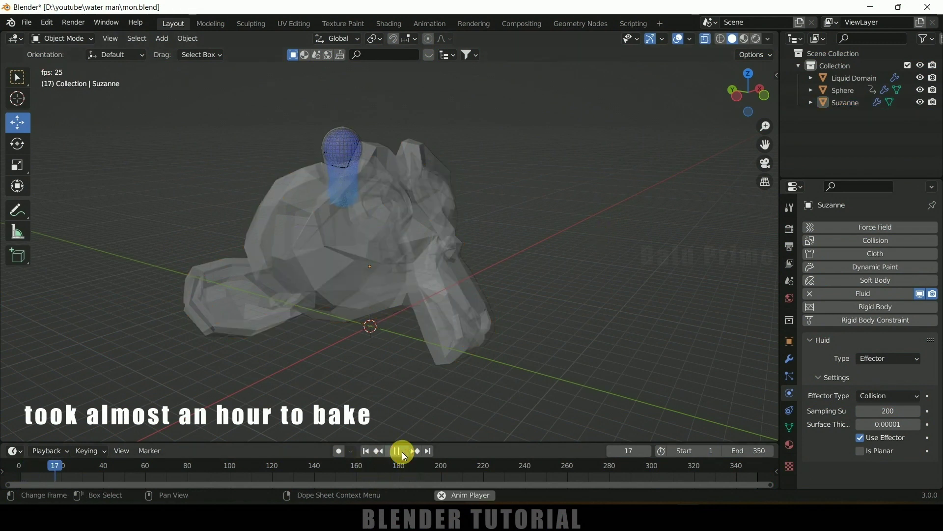
{"action": "left_click", "coordinate": [721, 38]}
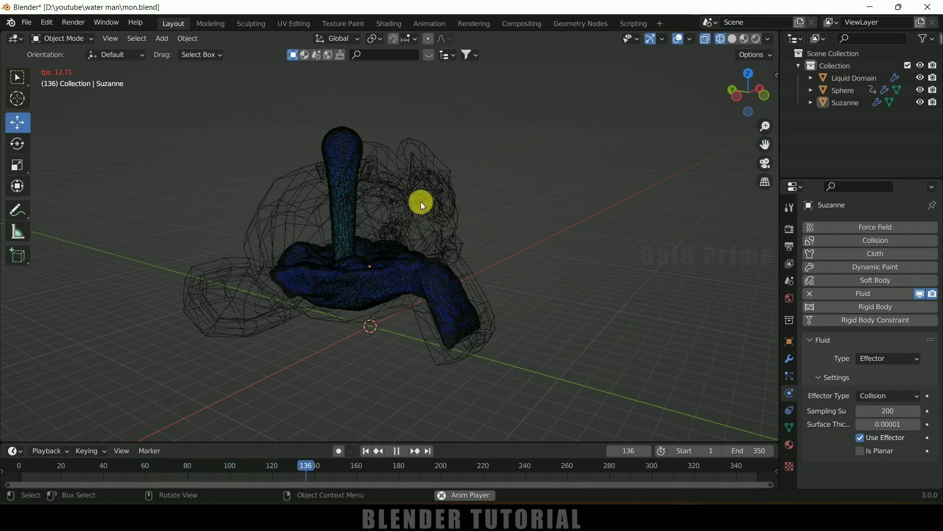
{"action": "left_click", "coordinate": [397, 450]}
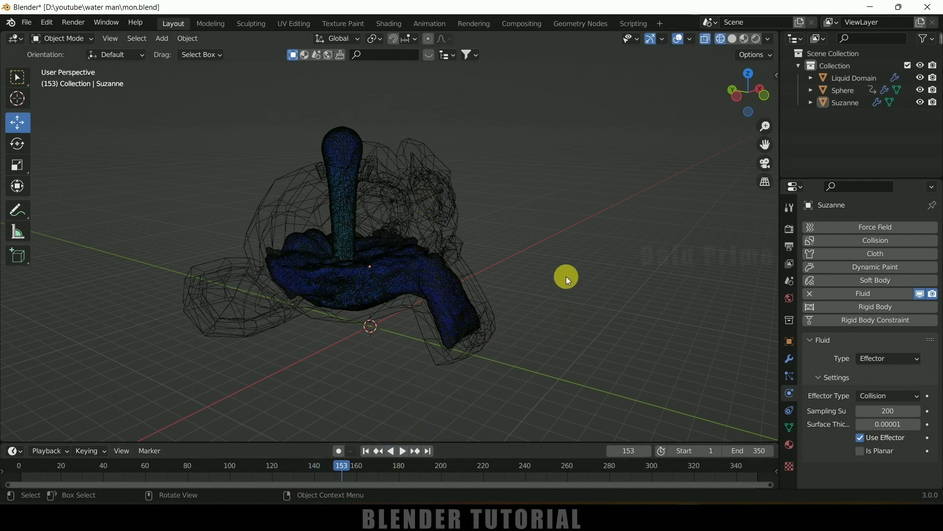
{"action": "left_click", "coordinate": [441, 169]}
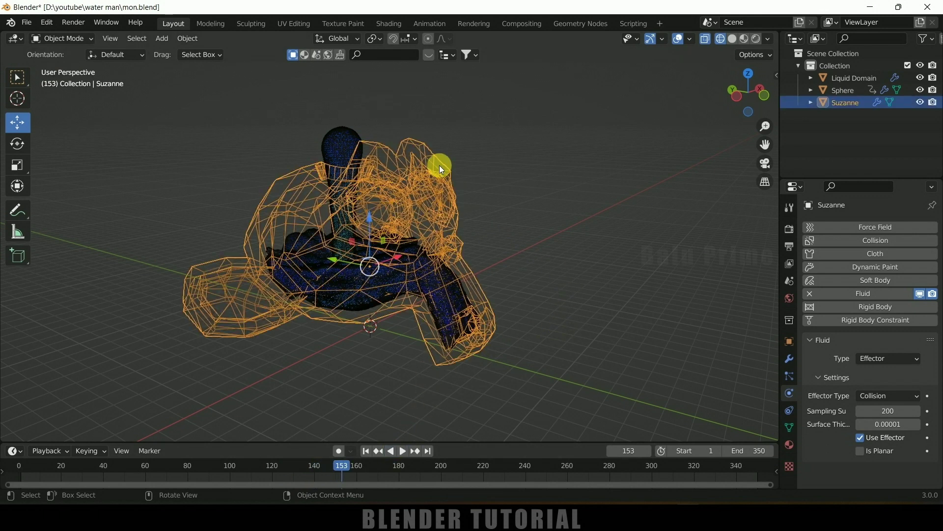
- Review Suzanne's Solidify modifier and collision physics settings
{"action": "left_click", "coordinate": [789, 359]}
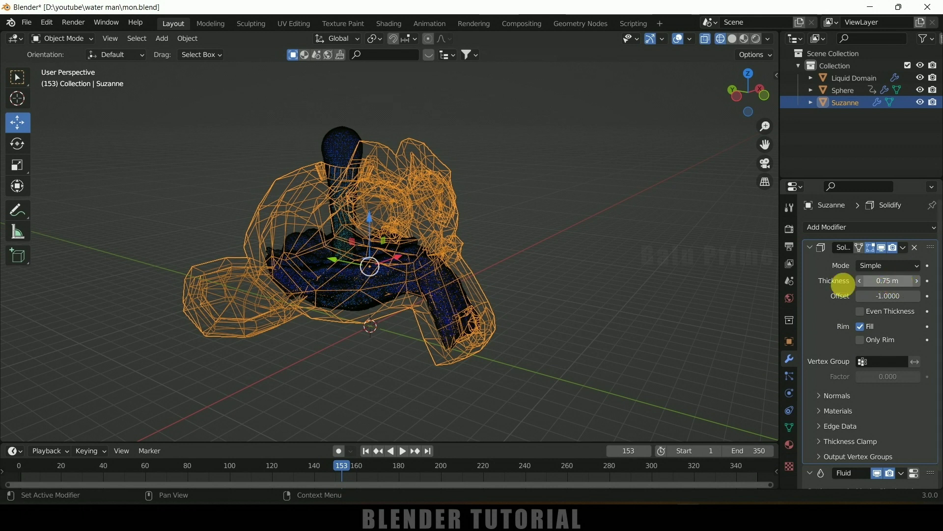
{"action": "left_click", "coordinate": [388, 129]}
{"action": "left_click", "coordinate": [430, 163]}
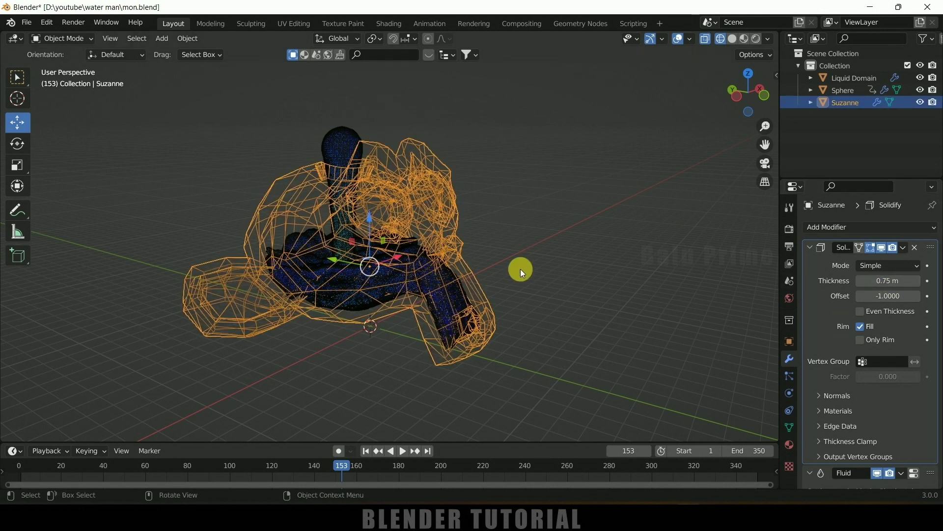
{"action": "left_click", "coordinate": [796, 395]}
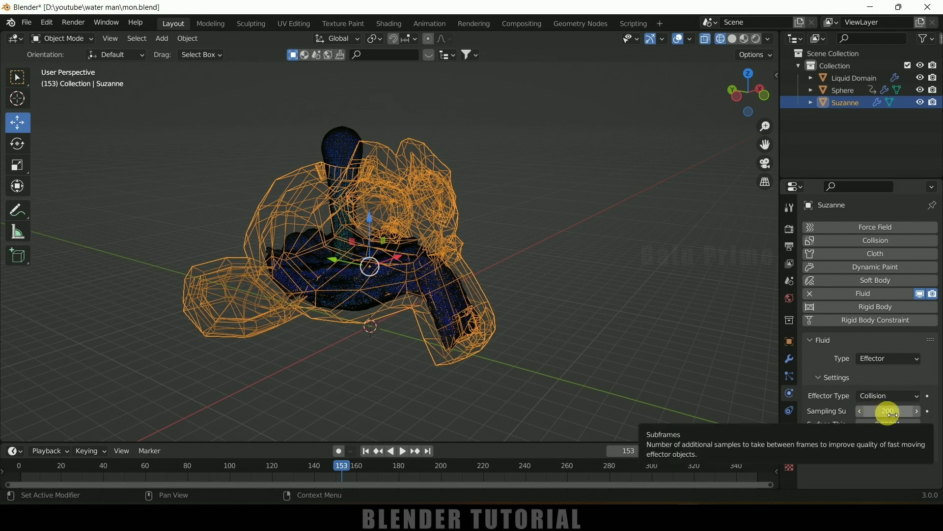
- Inspect the sphere's flow settings, switch to rendered shading, and show the World properties
{"action": "left_click", "coordinate": [338, 138]}
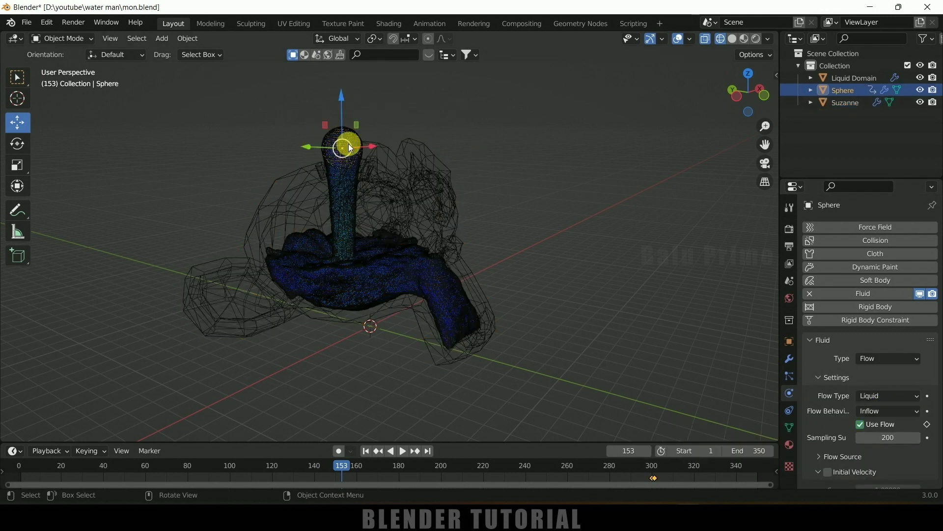
{"action": "scroll", "coordinate": [865, 403], "scroll_direction": "down", "scroll_amount": 3}
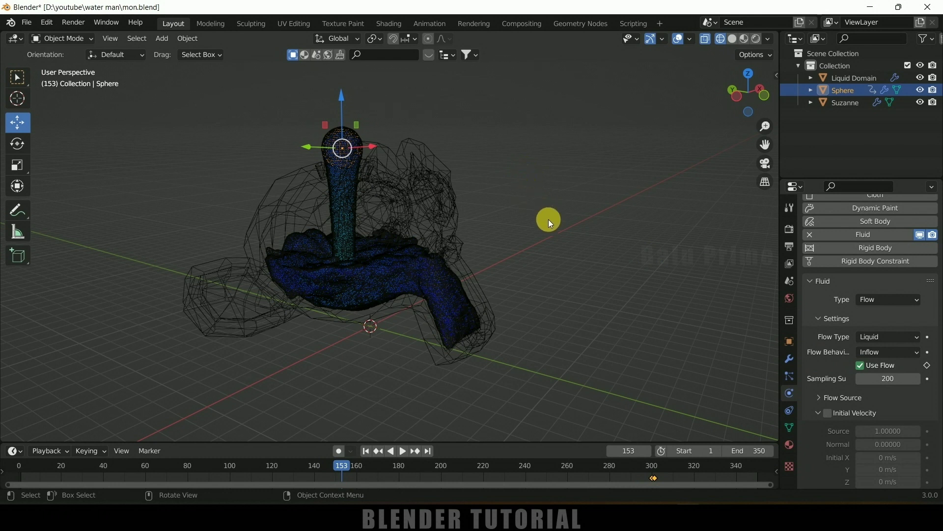
{"action": "left_click", "coordinate": [757, 39]}
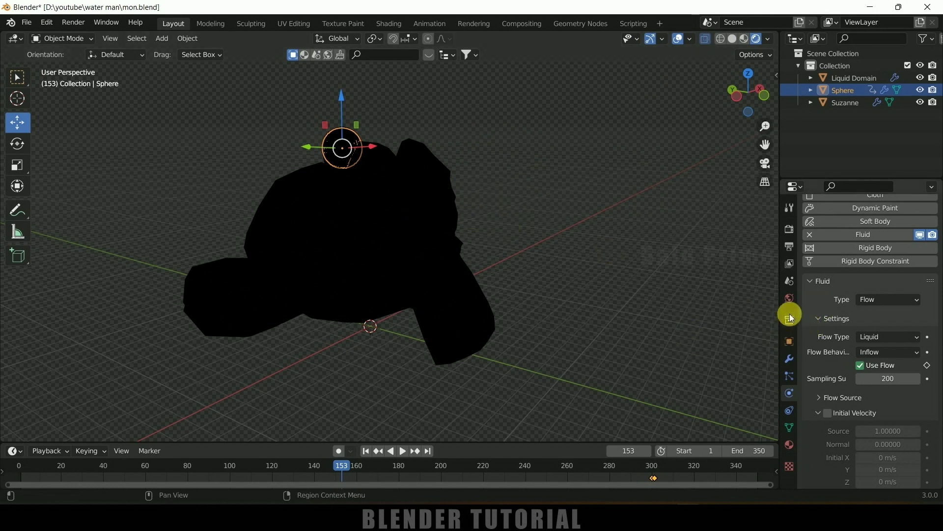
{"action": "left_click", "coordinate": [790, 299]}
- Create a new world whose colour comes from the autumn forest HDRI as an environment texture
{"action": "left_click", "coordinate": [880, 235]}
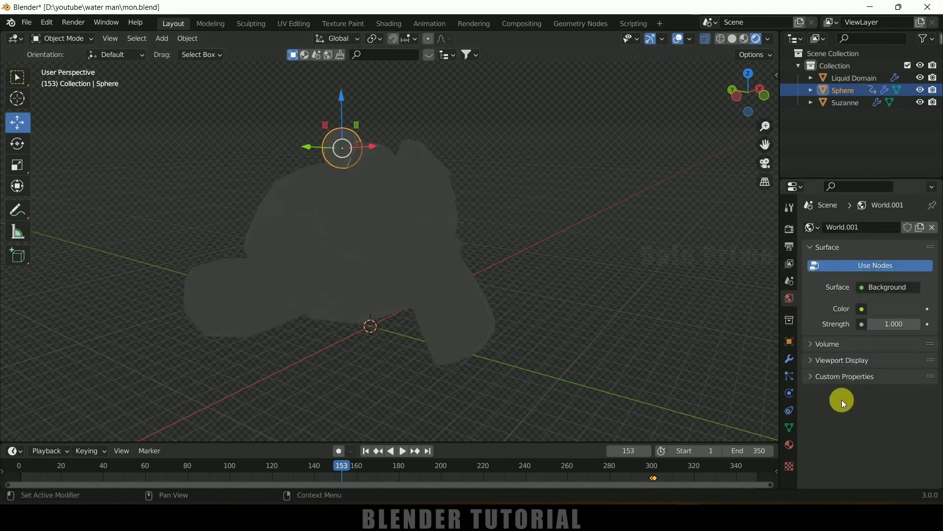
{"action": "left_click", "coordinate": [863, 310]}
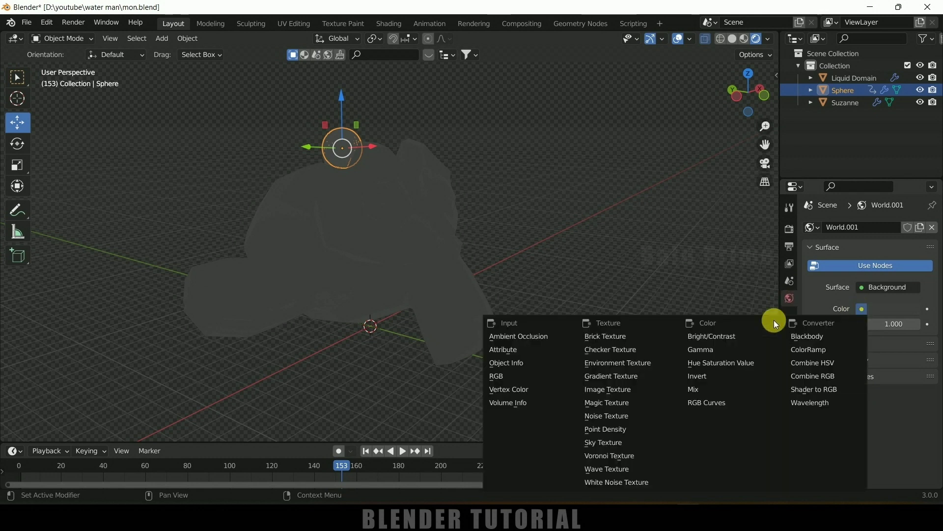
{"action": "left_click", "coordinate": [628, 362]}
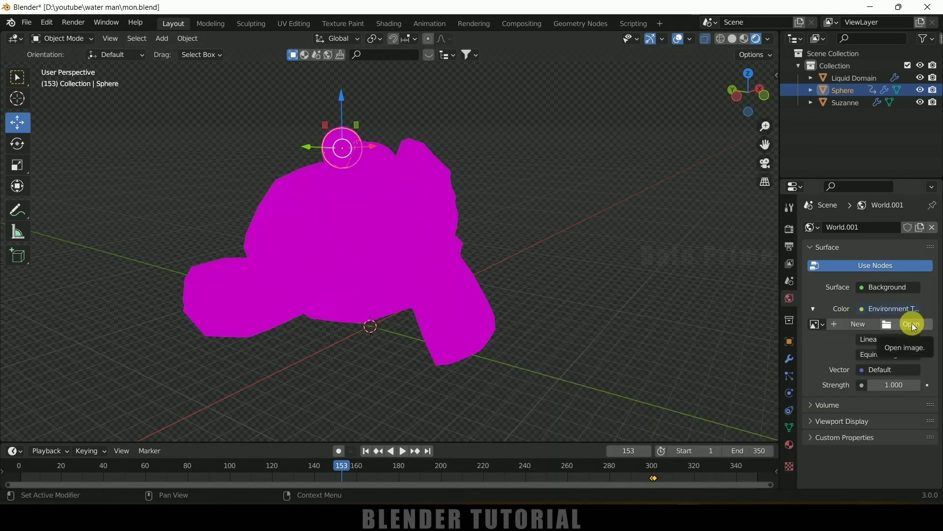
{"action": "left_click", "coordinate": [913, 325]}
{"action": "left_click", "coordinate": [182, 350]}
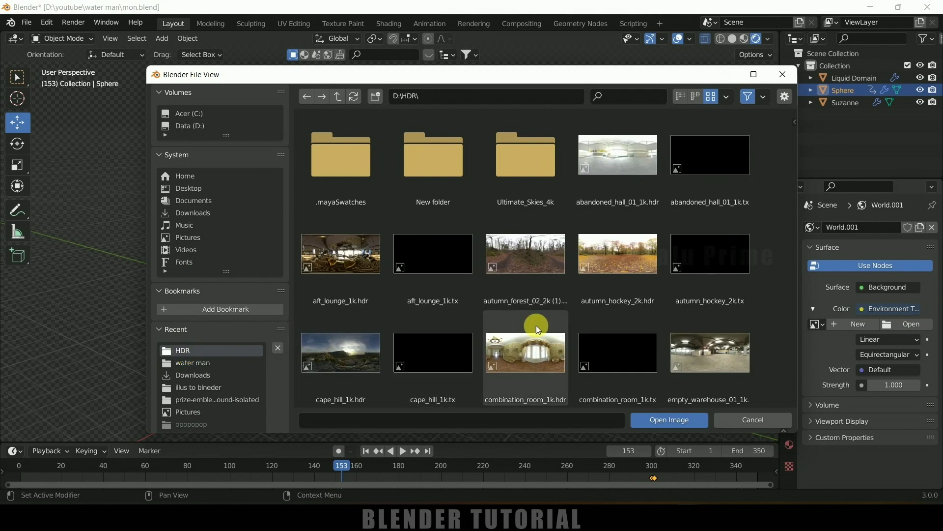
{"action": "left_click", "coordinate": [528, 275]}
{"action": "left_click", "coordinate": [668, 422]}
{"action": "middle_click_drag", "start_coordinate": [494, 280], "coordinate": [558, 306]}
- Make the render Film background transparent so the forest HDRI no longer shows
{"action": "left_click", "coordinate": [790, 230]}
{"action": "scroll", "coordinate": [833, 381], "scroll_direction": "down", "scroll_amount": 6}
{"action": "left_click", "coordinate": [861, 397]}
{"action": "middle_click_drag", "start_coordinate": [532, 229], "coordinate": [539, 207]}
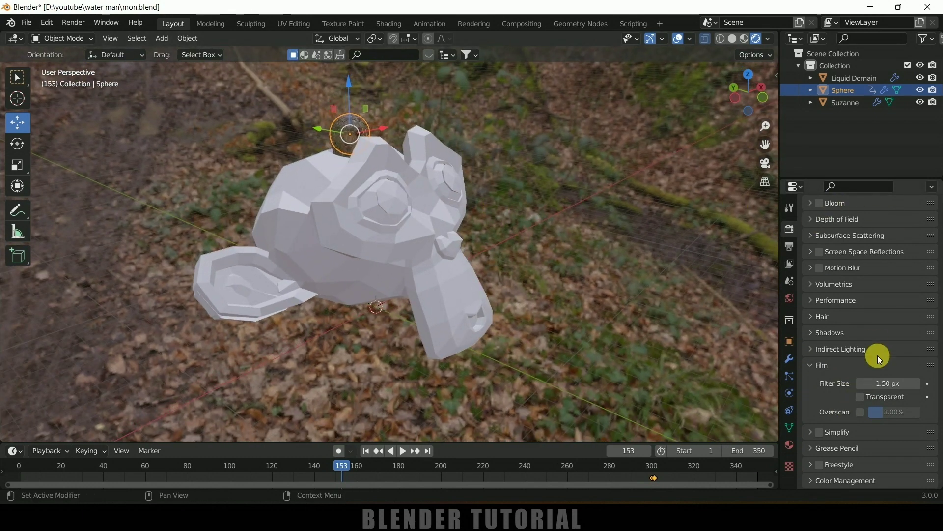
{"action": "scroll", "coordinate": [840, 339], "scroll_direction": "up", "scroll_amount": 5}
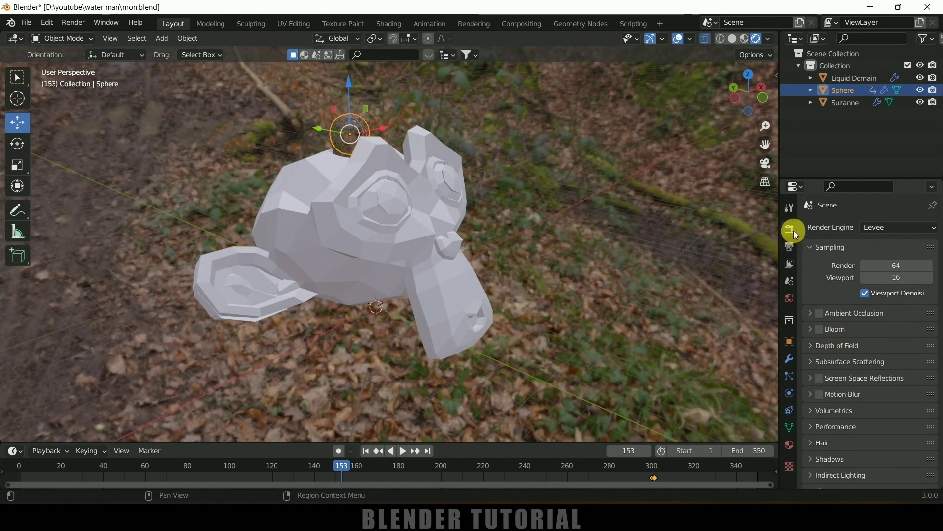
{"action": "scroll", "coordinate": [848, 426], "scroll_direction": "down", "scroll_amount": 6}
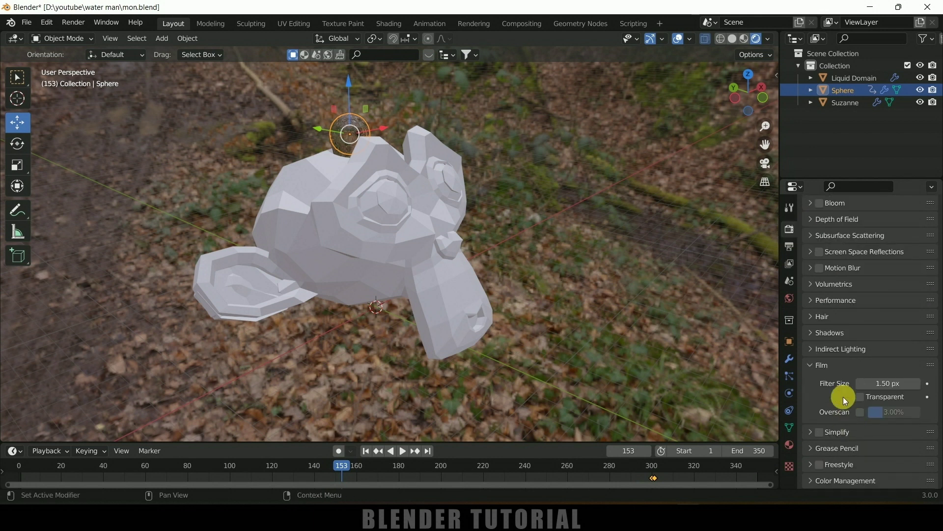
{"action": "left_click", "coordinate": [860, 396]}
{"action": "middle_click_drag", "start_coordinate": [684, 312], "coordinate": [551, 249]}
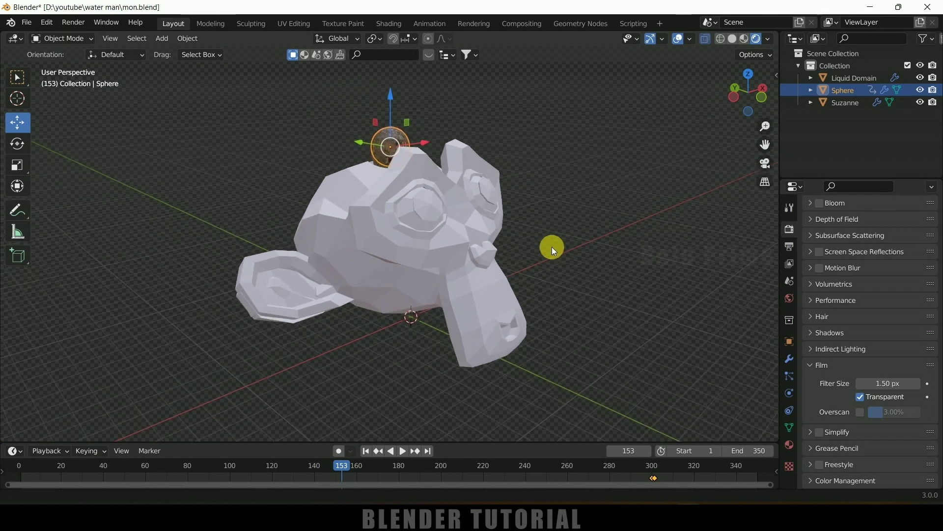
{"action": "middle_click_drag", "start_coordinate": [577, 281], "coordinate": [575, 274]}
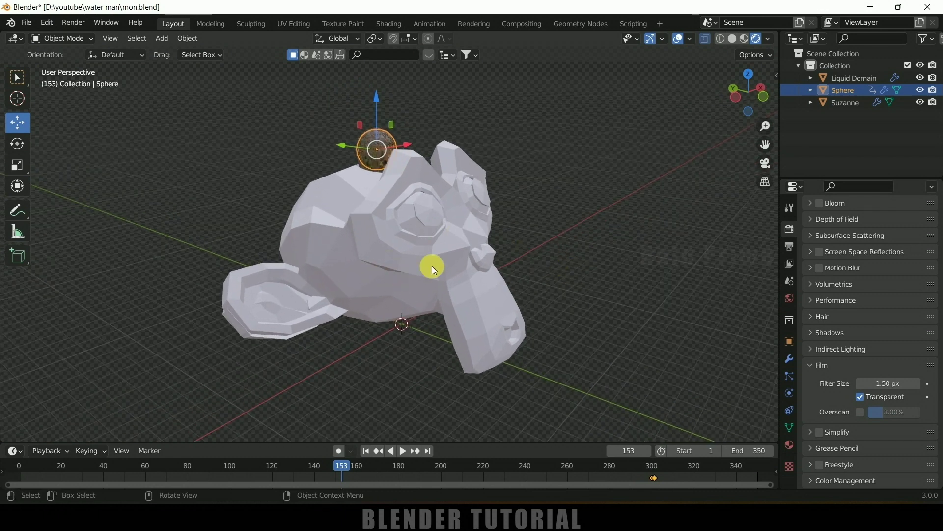
{"action": "left_click", "coordinate": [381, 241]}
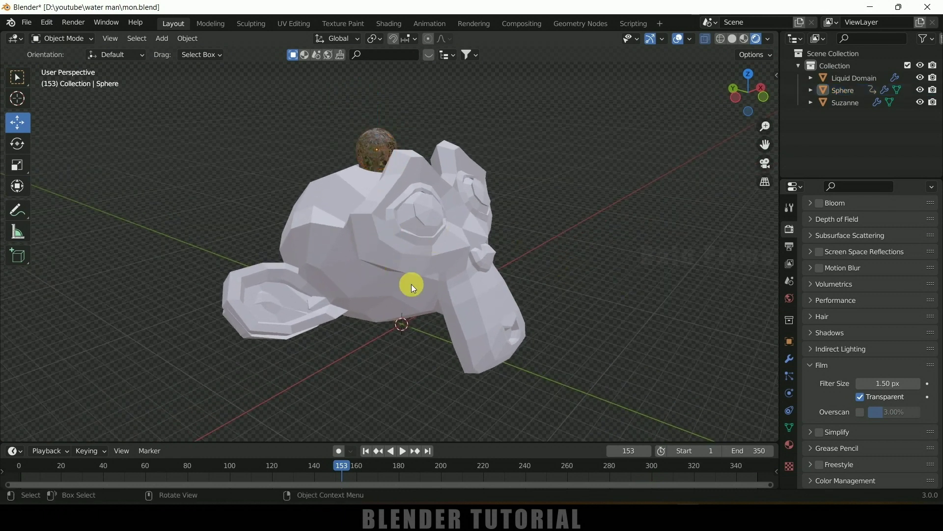
- Give Suzanne a new material with a Glass BSDF surface
{"action": "left_click", "coordinate": [790, 445]}
{"action": "left_click", "coordinate": [862, 277]}
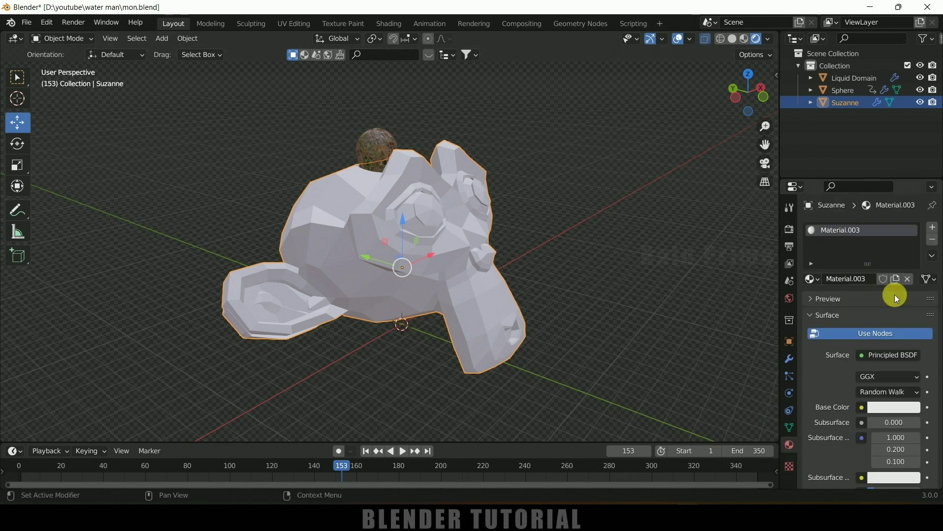
{"action": "left_click", "coordinate": [895, 355]}
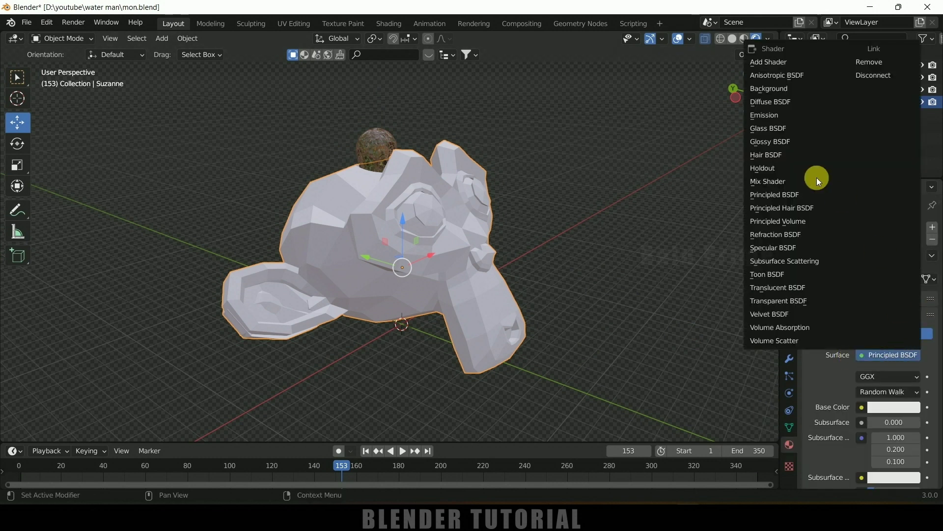
{"action": "left_click", "coordinate": [774, 128]}
{"action": "mouse_move", "coordinate": [605, 261]}
{"action": "middle_mouse_down"}
{"action": "mouse_move", "coordinate": [633, 257]}
{"action": "mouse_move", "coordinate": [605, 248]}
{"action": "middle_mouse_up"}
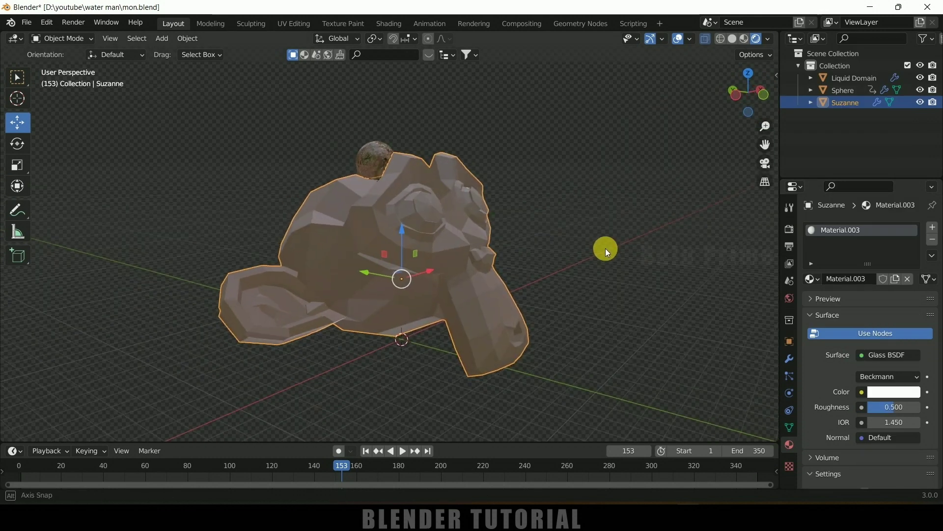
- Preview the scene with the Cycles render engine, then switch back to Eevee
{"action": "left_click", "coordinate": [790, 229]}
{"action": "left_click", "coordinate": [884, 227]}
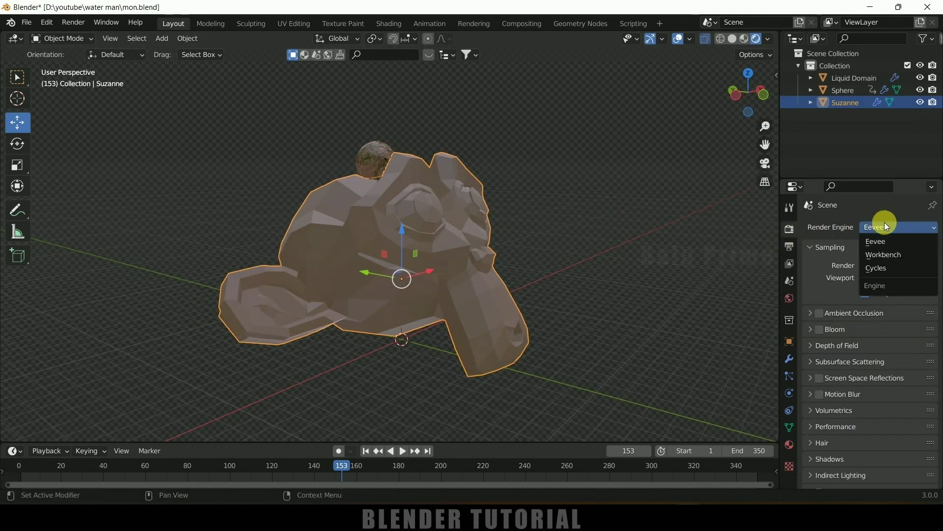
{"action": "left_click", "coordinate": [882, 268]}
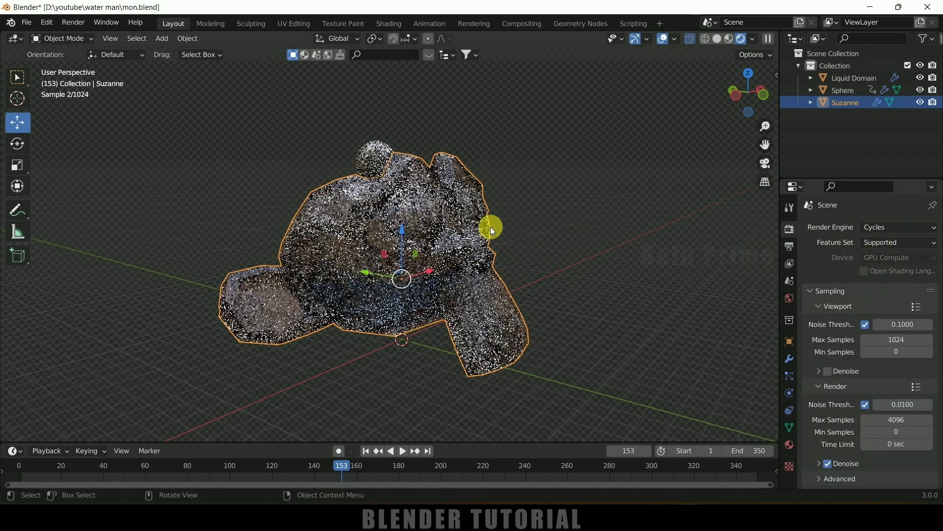
{"action": "key", "text": "alt+a"}
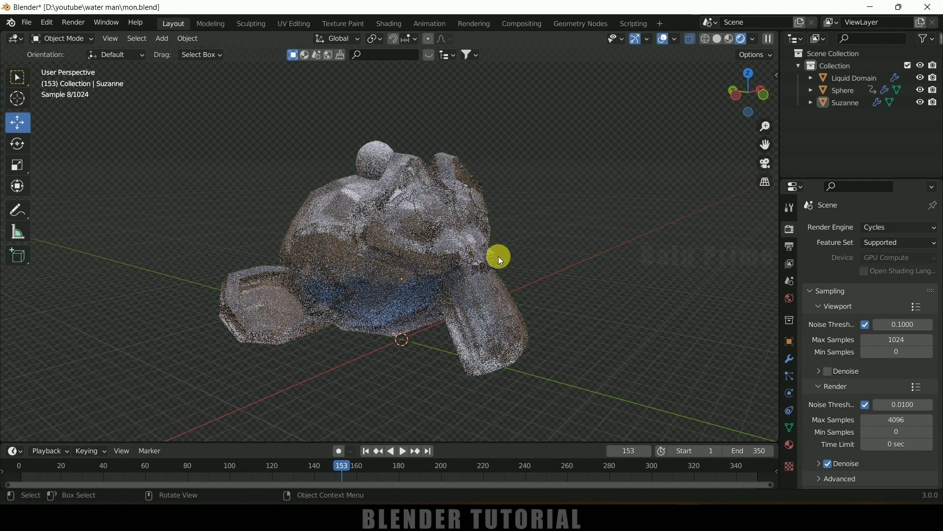
{"action": "left_click", "coordinate": [891, 229]}
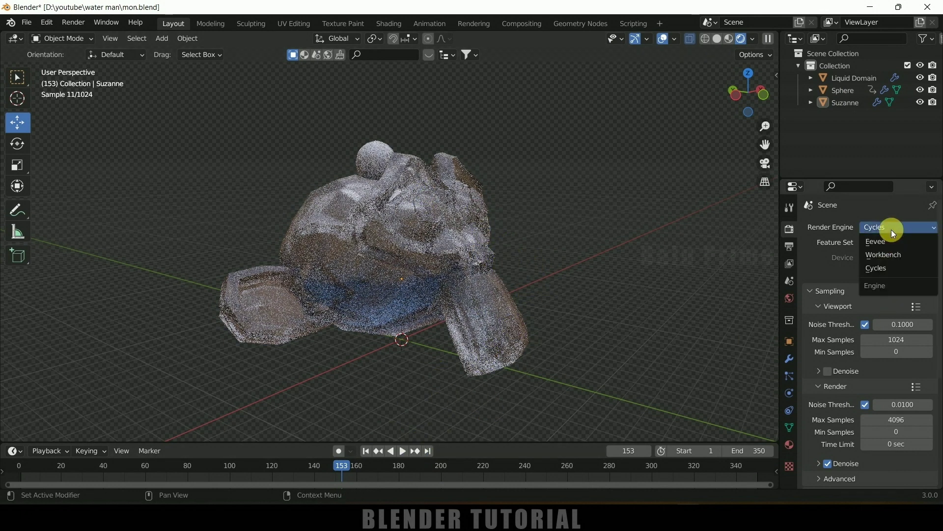
{"action": "left_click", "coordinate": [883, 241]}
{"action": "left_click", "coordinate": [438, 253]}
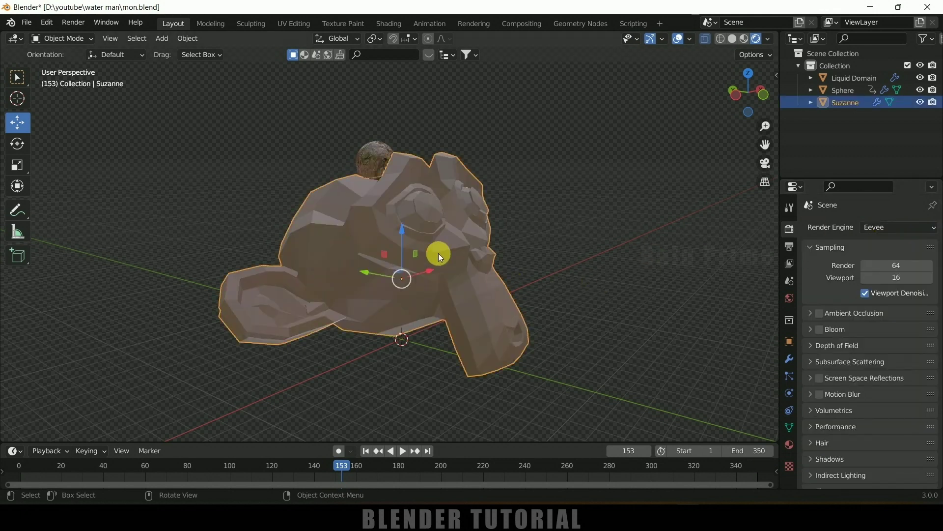
- Set Suzanne's glass to roughness about 0.28 and IOR 1.3, enabling screen-space refraction and translucency
{"action": "left_click", "coordinate": [790, 448]}
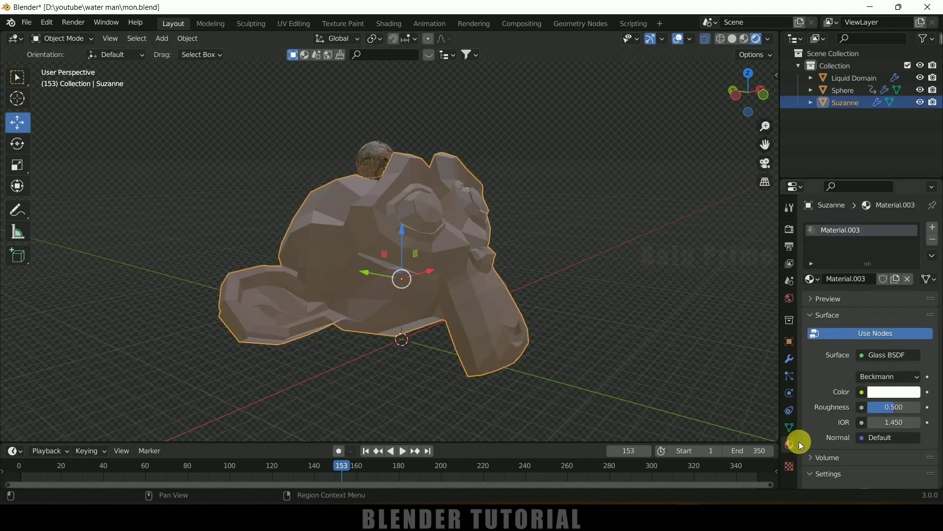
{"action": "left_click_drag", "start_coordinate": [889, 412], "coordinate": [877, 411]}
{"action": "left_click", "coordinate": [908, 423]}
{"action": "type", "text": "1.3"}
{"action": "key", "text": "Return"}
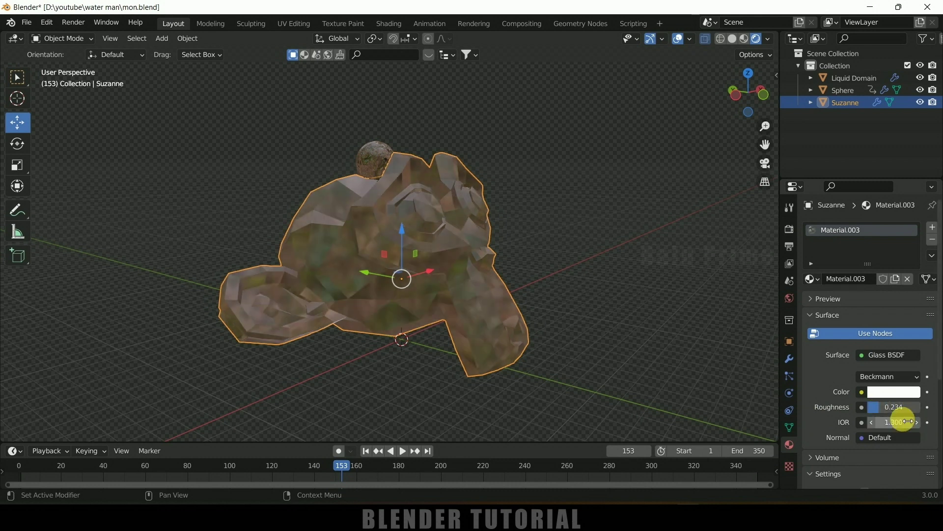
{"action": "scroll", "coordinate": [827, 394], "scroll_direction": "down", "scroll_amount": 8}
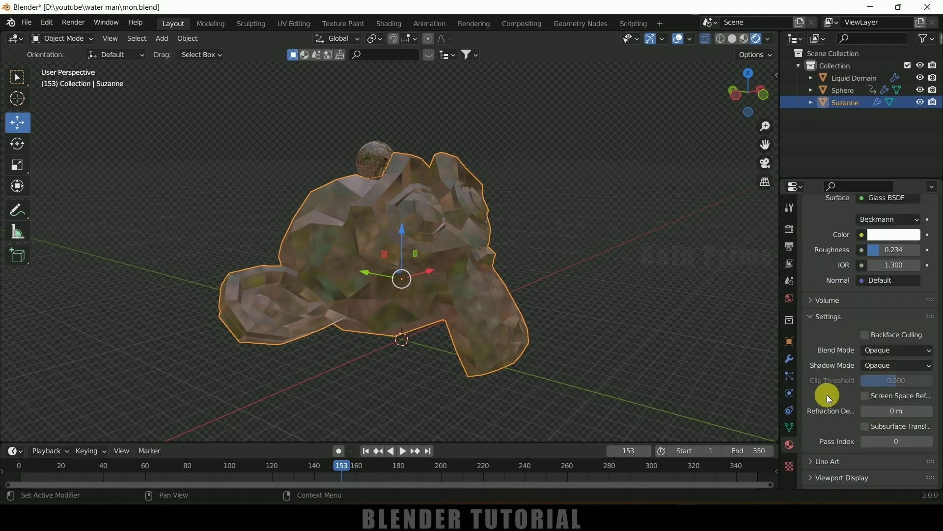
{"action": "left_click", "coordinate": [865, 383]}
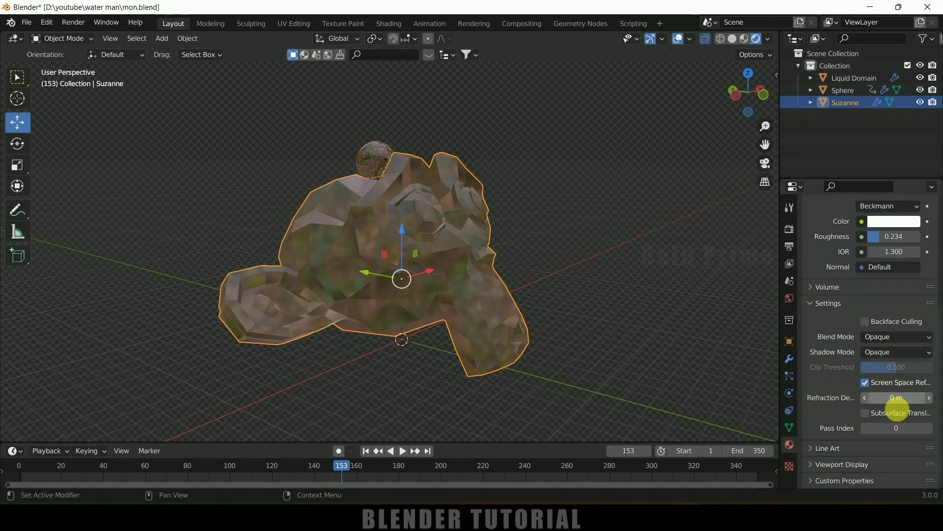
{"action": "left_click", "coordinate": [864, 413]}
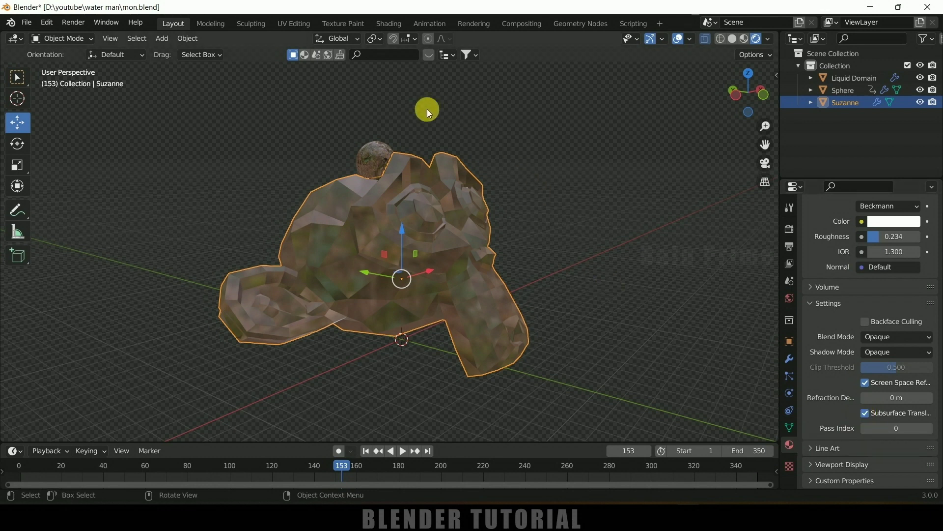
- Enable Eevee Screen Space Reflections with the Refraction option turned on
{"action": "left_click", "coordinate": [789, 229]}
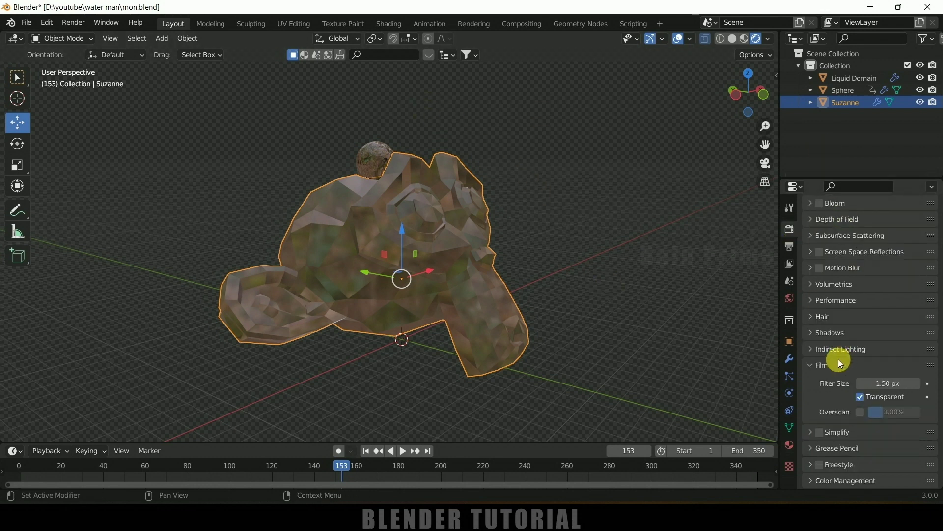
{"action": "scroll", "coordinate": [838, 357], "scroll_direction": "up", "scroll_amount": 5}
{"action": "scroll", "coordinate": [880, 380], "scroll_direction": "down", "scroll_amount": 1}
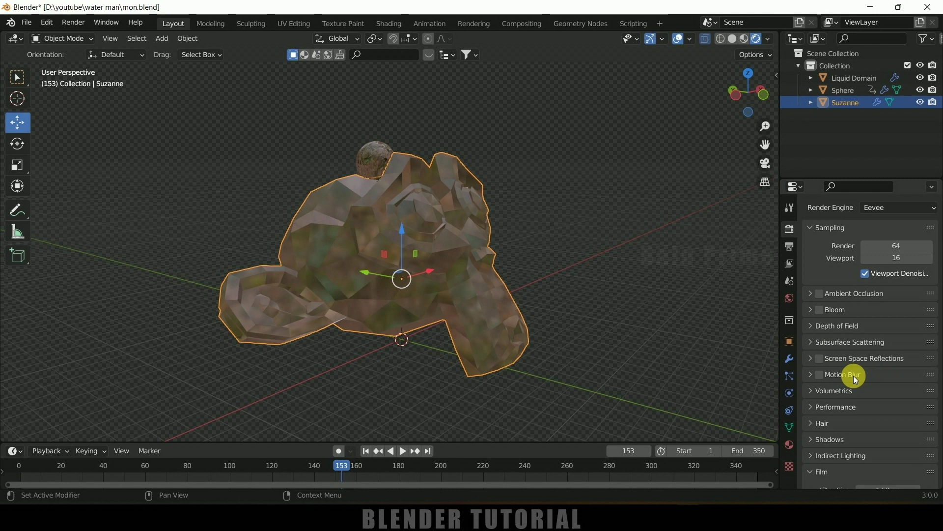
{"action": "left_click", "coordinate": [820, 360]}
{"action": "left_click", "coordinate": [810, 359]}
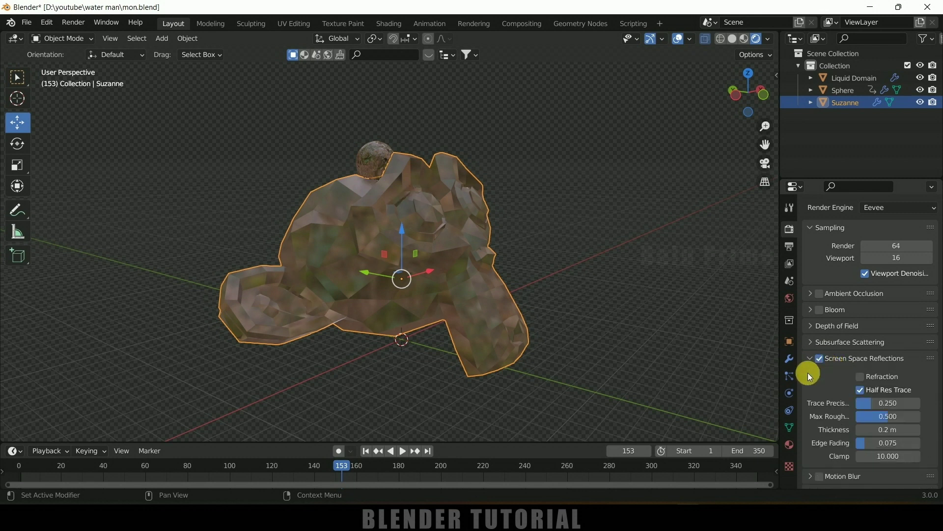
{"action": "left_click", "coordinate": [861, 377]}
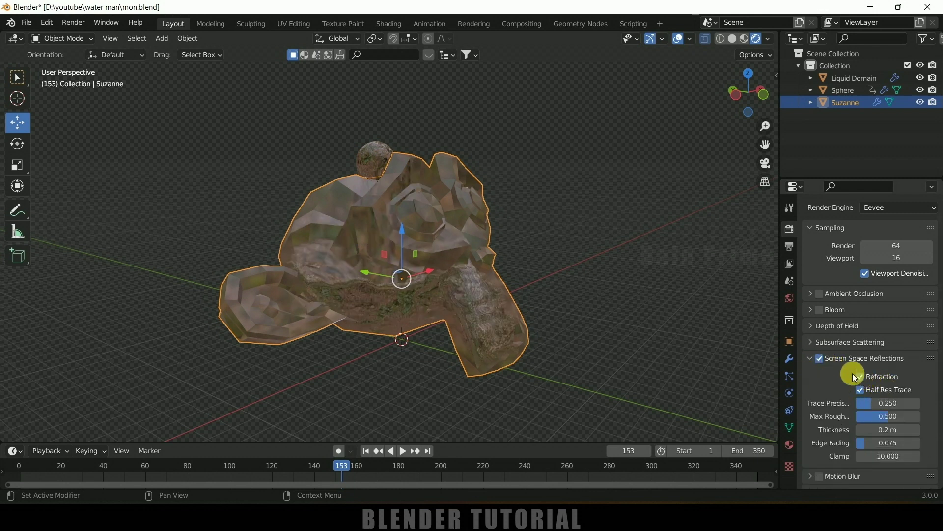
{"action": "mouse_move", "coordinate": [594, 264]}
{"action": "middle_mouse_down"}
{"action": "mouse_move", "coordinate": [631, 258]}
{"action": "mouse_move", "coordinate": [632, 249]}
{"action": "mouse_move", "coordinate": [609, 265]}
{"action": "middle_mouse_up"}
{"action": "left_click", "coordinate": [361, 158]}
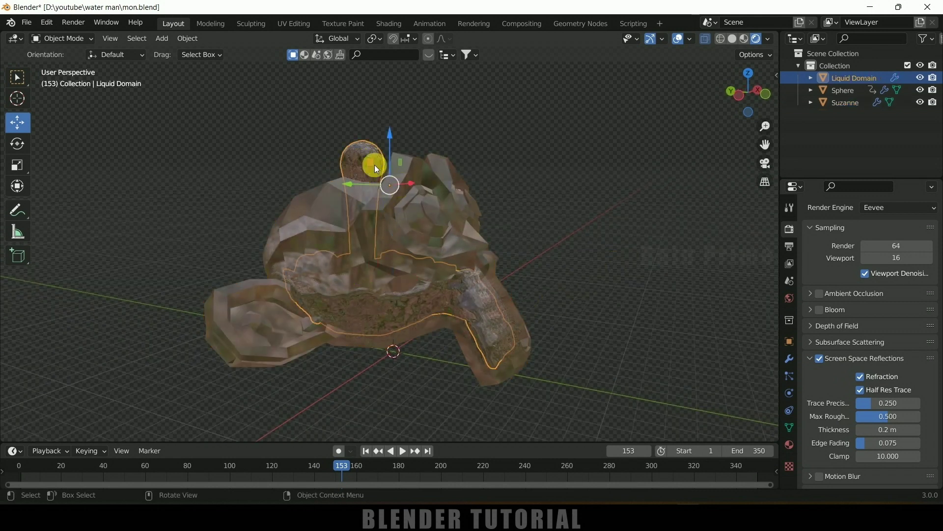
- Set the Liquid Domain's Glass BSDF colour to a deep blue-purple
{"action": "left_click", "coordinate": [790, 444]}
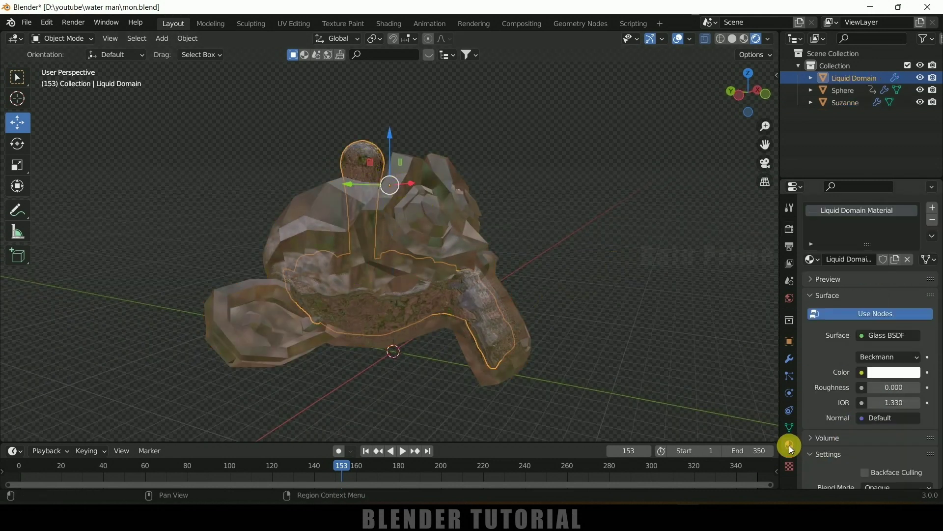
{"action": "left_click", "coordinate": [887, 373]}
{"action": "left_click_drag", "start_coordinate": [853, 329], "coordinate": [870, 318]}
{"action": "left_click", "coordinate": [540, 293]}
{"action": "middle_click_drag", "start_coordinate": [539, 293], "coordinate": [453, 300]}
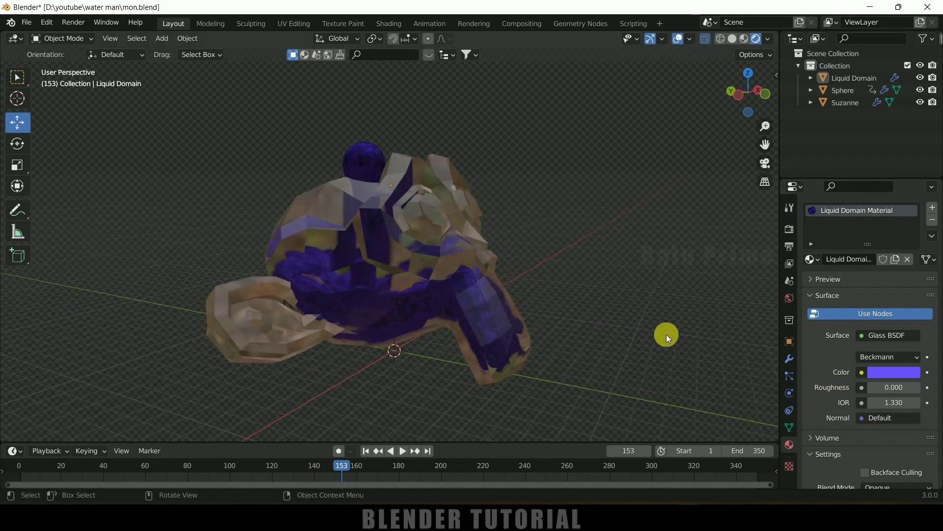
{"action": "left_click", "coordinate": [464, 243]}
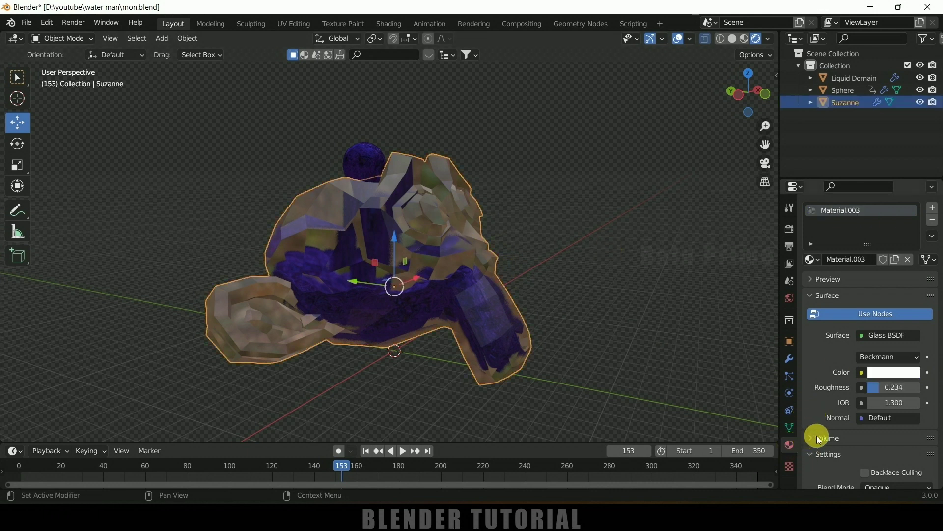
- Set Suzanne's glass material Refraction Depth to 0.1 m and check the refraction
{"action": "scroll", "coordinate": [811, 435], "scroll_direction": "down", "scroll_amount": 5}
{"action": "scroll", "coordinate": [830, 422], "scroll_direction": "down", "scroll_amount": 3}
{"action": "left_click", "coordinate": [903, 398]}
{"action": "type", "text": "0.1"}
{"action": "key", "text": "Return"}
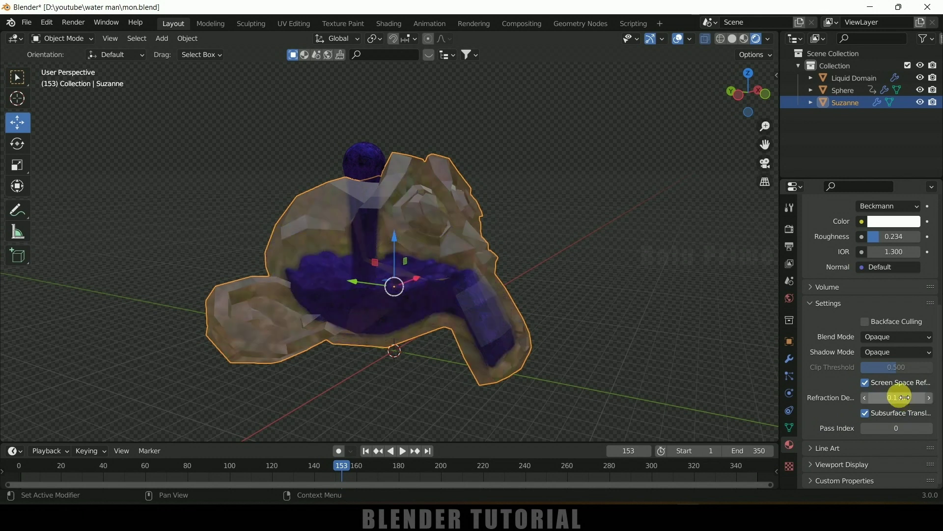
{"action": "middle_click_drag", "start_coordinate": [459, 365], "coordinate": [594, 260]}
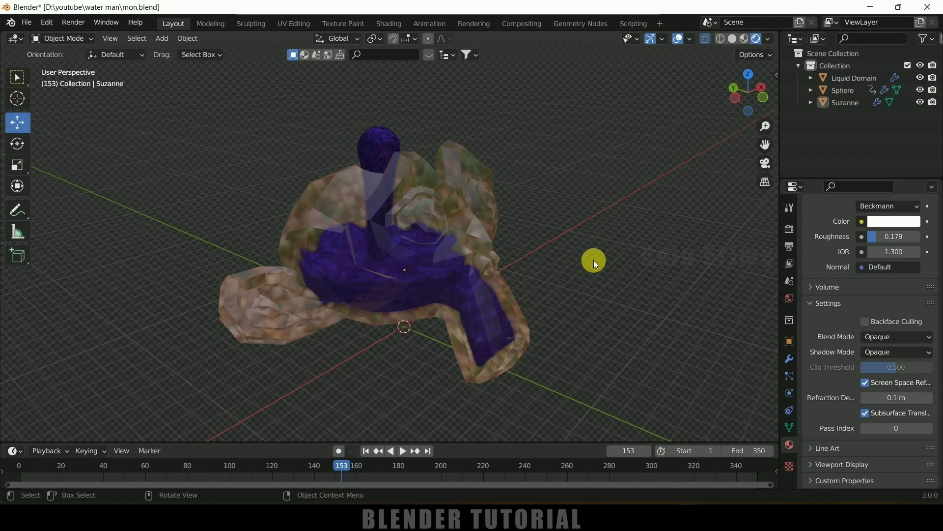
{"action": "left_click", "coordinate": [622, 268]}
{"action": "key", "text": "ctrl+z"}
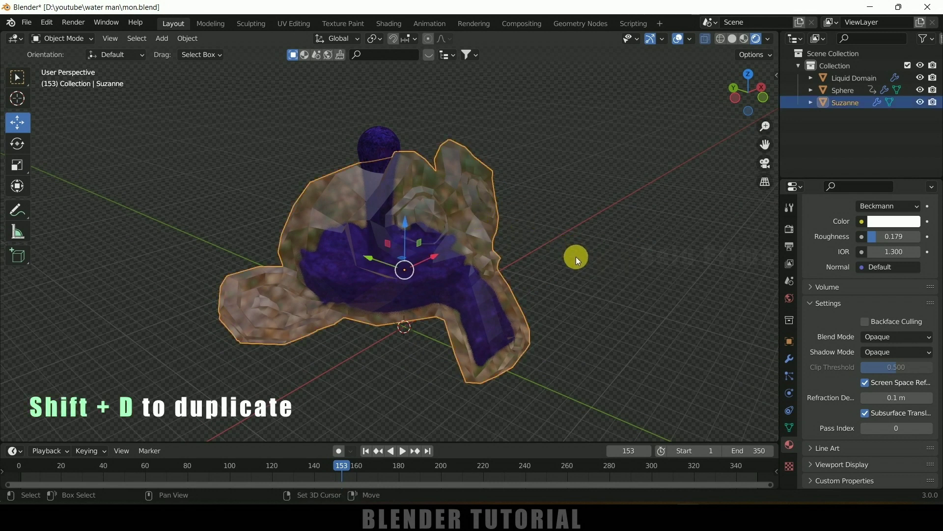
- Duplicate Suzanne in place and rename the copy to 'wire'
{"action": "key", "text": "shift+d"}
{"action": "right_click", "coordinate": [576, 257]}
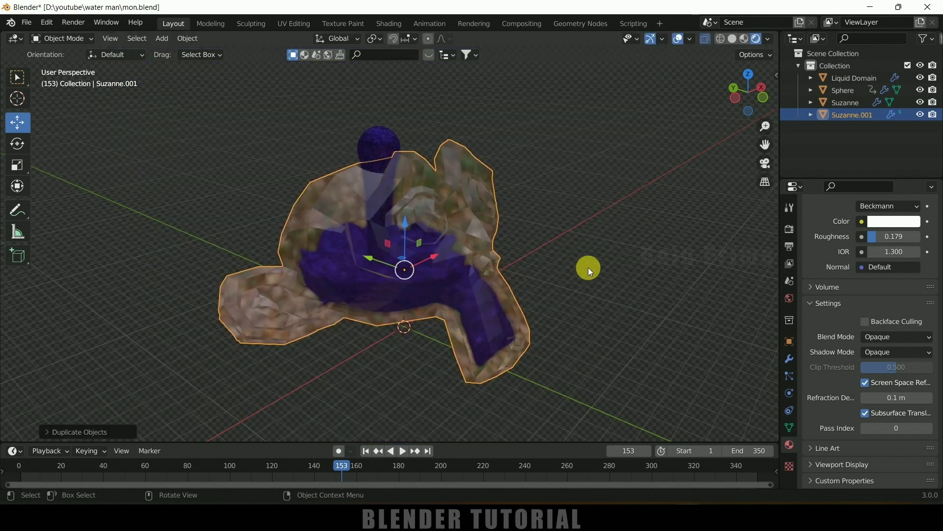
{"action": "double_click", "coordinate": [854, 116]}
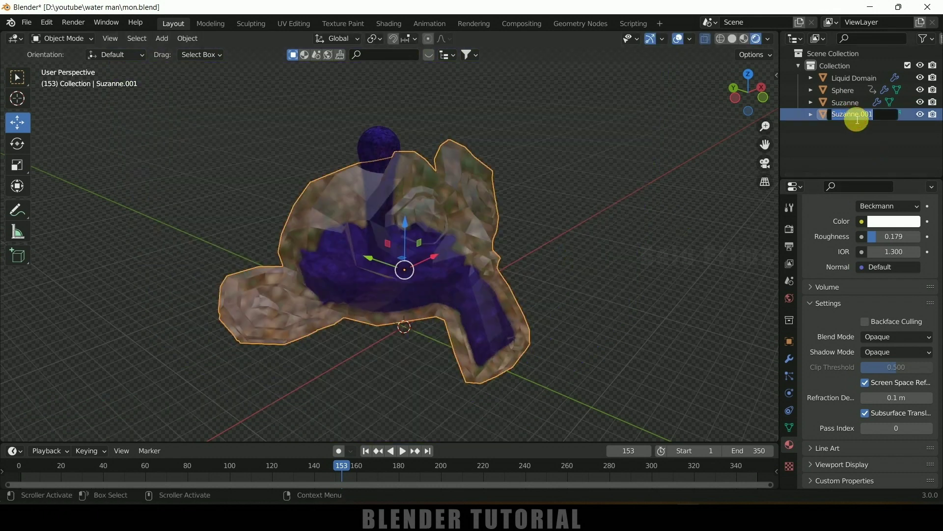
{"action": "type", "text": "wire"}
{"action": "key", "text": "Return"}
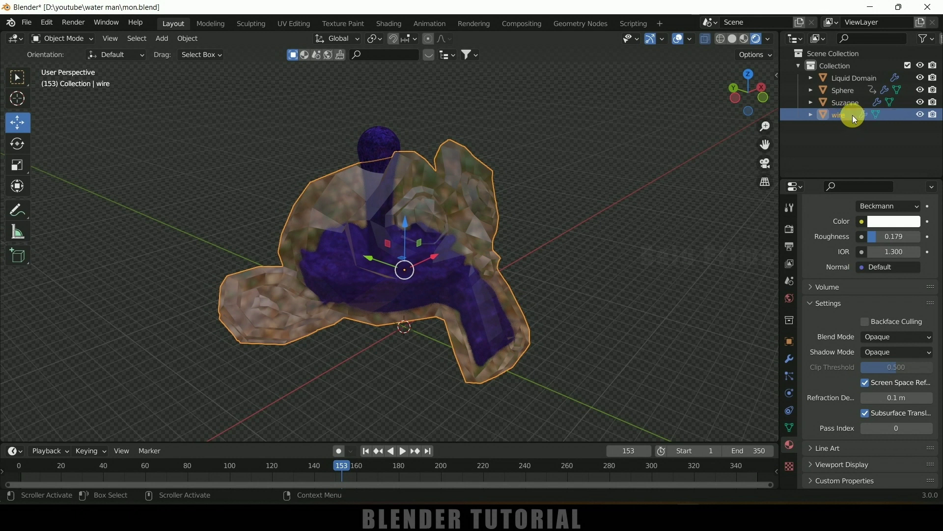
- Remove the Solidify modifier and the Fluid physics from the wire object
{"action": "left_click", "coordinate": [789, 358]}
{"action": "left_click", "coordinate": [916, 249]}
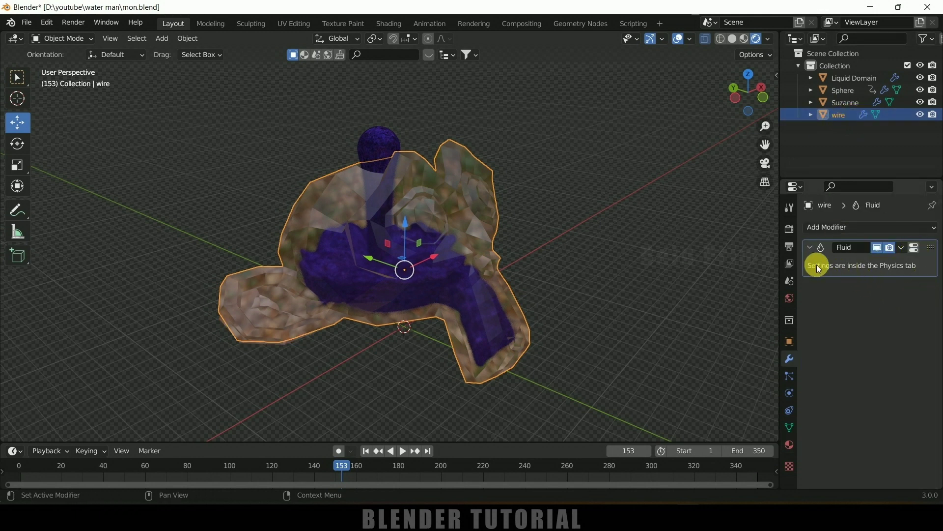
{"action": "left_click", "coordinate": [788, 393]}
{"action": "left_click", "coordinate": [855, 300]}
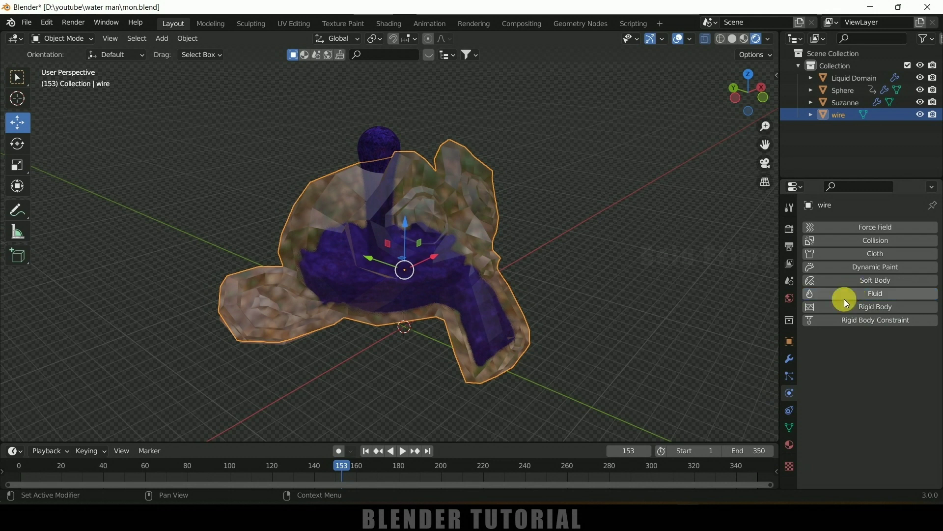
{"action": "left_click", "coordinate": [841, 127]}
{"action": "left_click", "coordinate": [838, 118]}
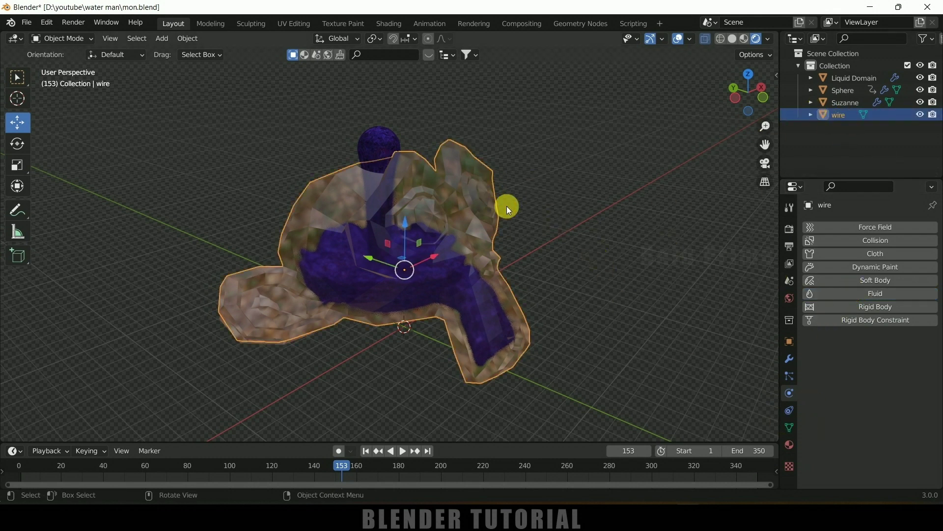
- Add a Wireframe modifier to the wire object with 0.05 m thickness
{"action": "left_click", "coordinate": [790, 358]}
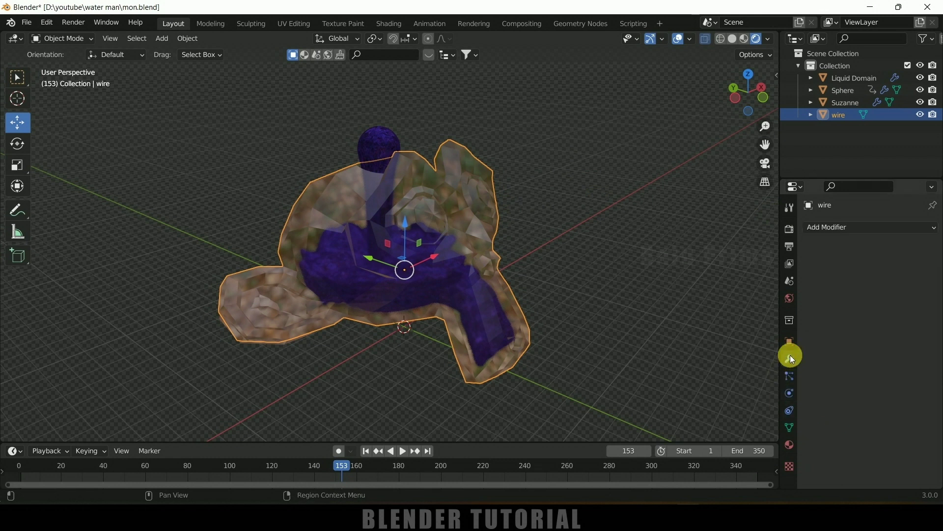
{"action": "left_click", "coordinate": [839, 227]}
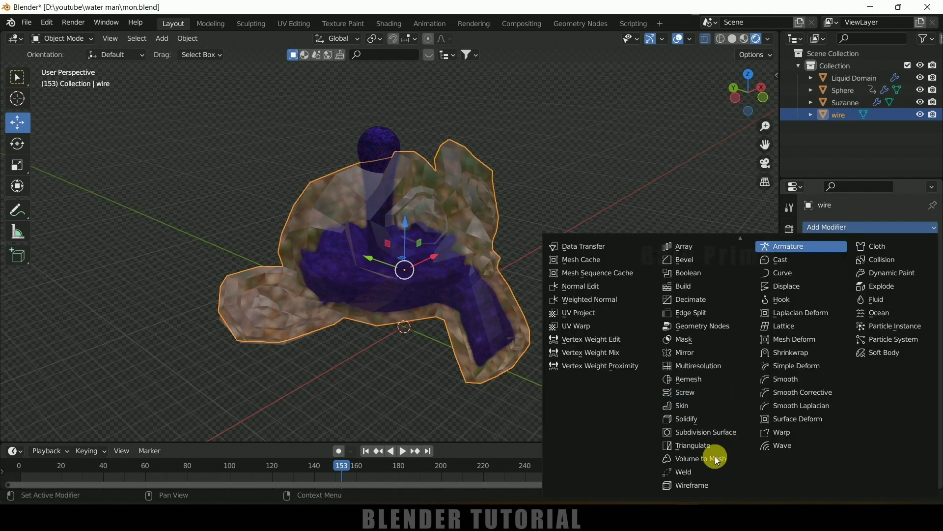
{"action": "left_click", "coordinate": [690, 487]}
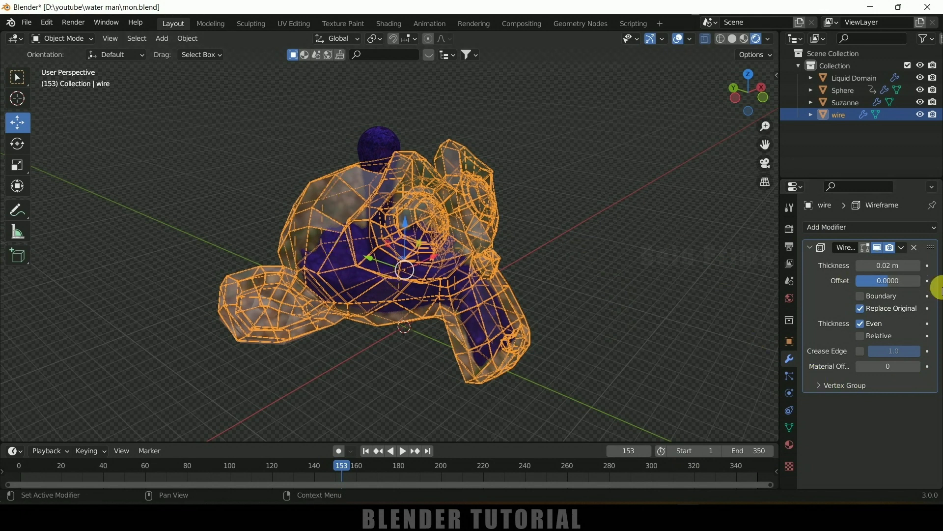
{"action": "left_click", "coordinate": [899, 271]}
{"action": "type", "text": ".0"}
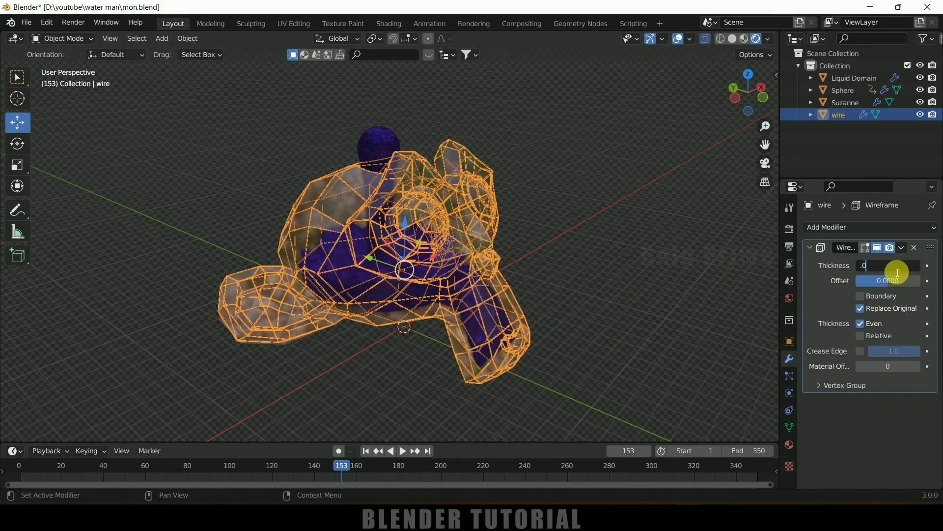
{"action": "type", "text": "5"}
{"action": "key", "text": "Return"}
- Raise the wireframe thickness through 0.075 to a final 0.1 m
{"action": "left_click", "coordinate": [634, 219]}
{"action": "middle_click_drag", "start_coordinate": [598, 234], "coordinate": [634, 224]}
{"action": "left_click", "coordinate": [907, 267]}
{"action": "type", "text": ".075"}
{"action": "key", "text": "Return"}
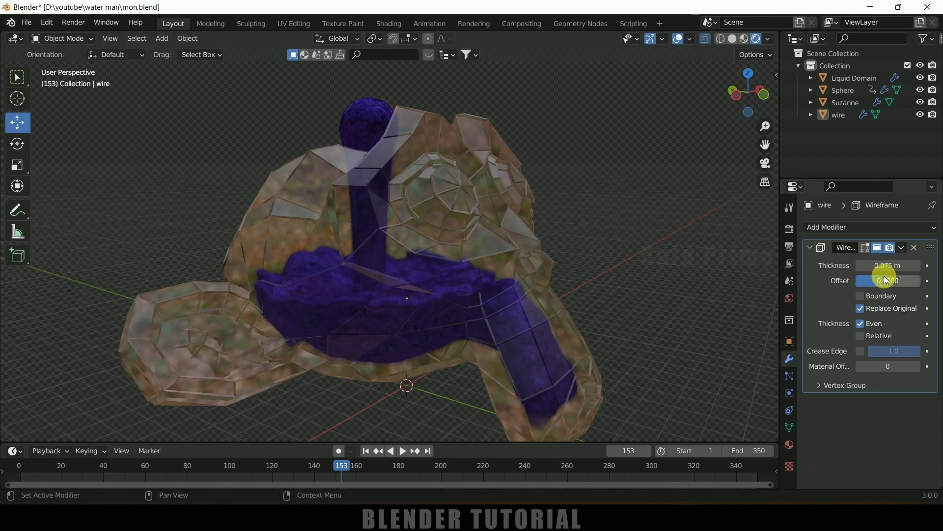
{"action": "left_click", "coordinate": [899, 268]}
{"action": "type", "text": ".1"}
{"action": "key", "text": "Return"}
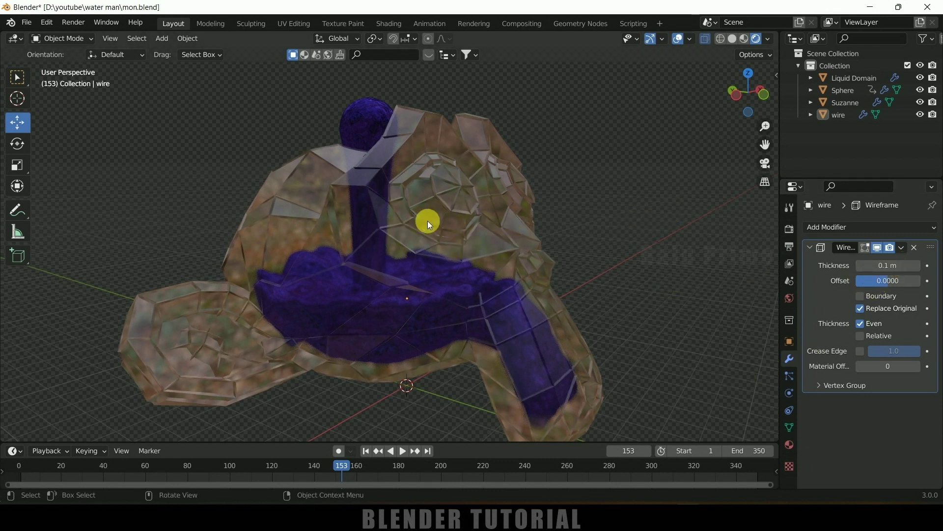
{"action": "left_click", "coordinate": [791, 444]}
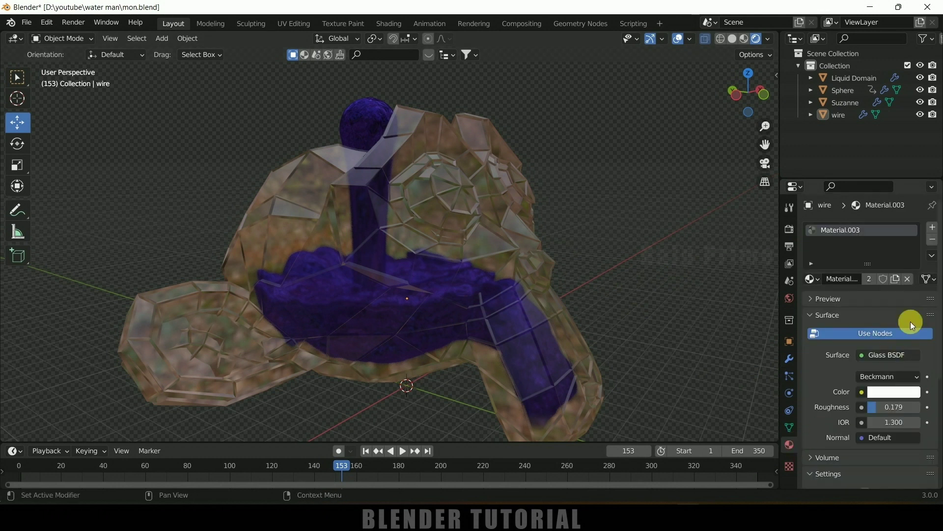
- Give the wire its own orange-gold Principled material with metallic 0.862 and roughness 0.298
{"action": "left_click", "coordinate": [908, 279]}
{"action": "left_click", "coordinate": [871, 277]}
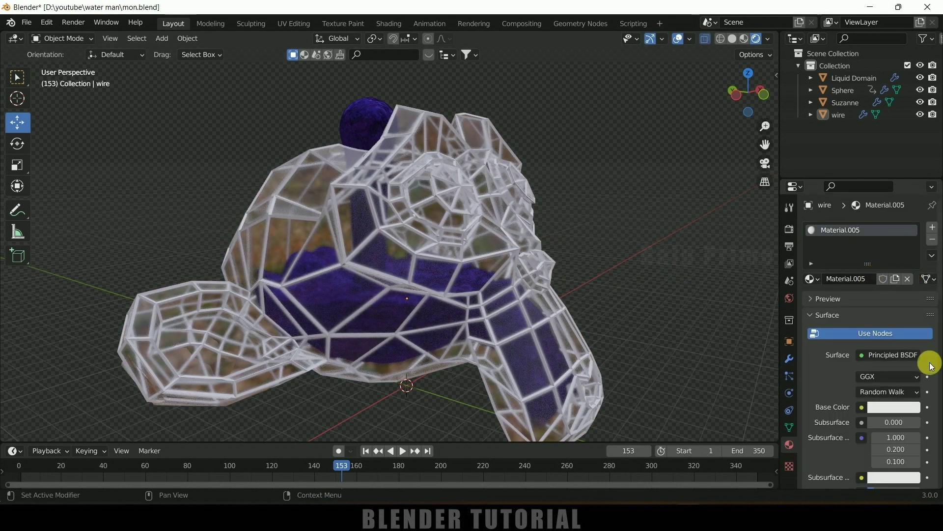
{"action": "left_click", "coordinate": [892, 408]}
{"action": "left_click_drag", "start_coordinate": [850, 290], "coordinate": [843, 299]}
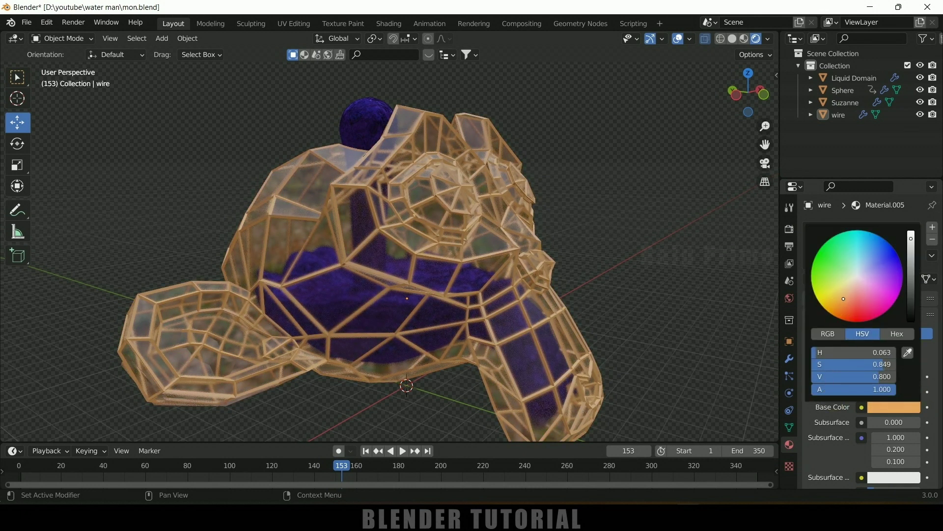
{"action": "scroll", "coordinate": [834, 432], "scroll_direction": "down", "scroll_amount": 5}
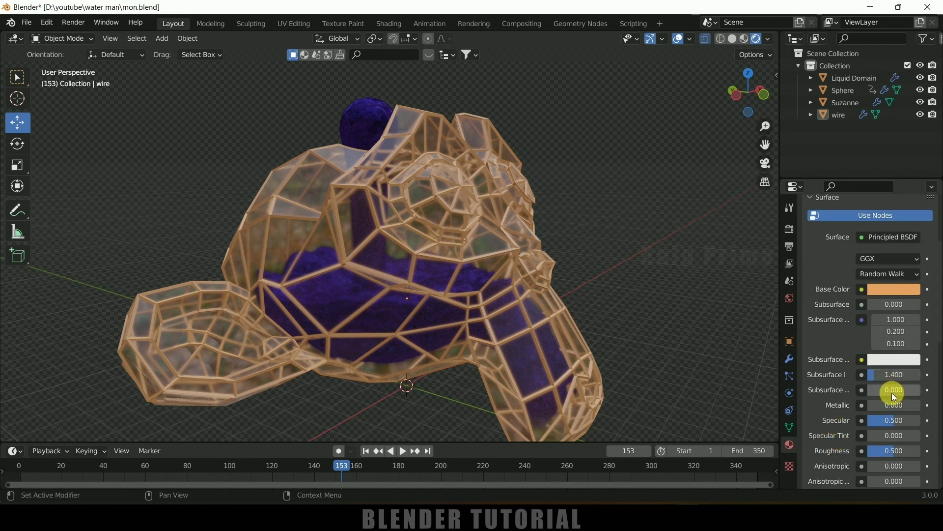
{"action": "left_click_drag", "start_coordinate": [882, 406], "coordinate": [913, 405]}
{"action": "left_click_drag", "start_coordinate": [906, 451], "coordinate": [884, 451]}
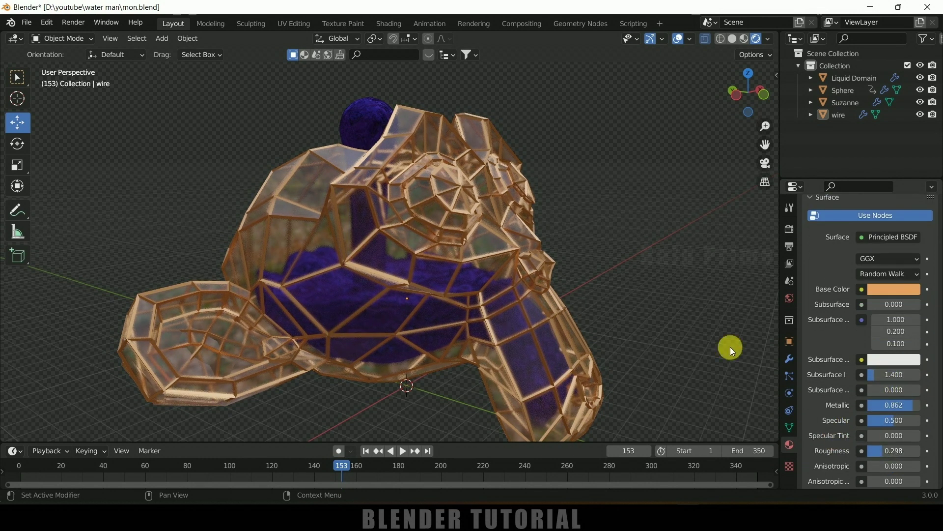
{"action": "middle_click_drag", "start_coordinate": [686, 312], "coordinate": [615, 324]}
{"action": "left_click", "coordinate": [163, 39]}
- Add a floor plane scaled up about 19.84 with a new material, then open the Shading workspace
{"action": "mouse_move", "coordinate": [180, 52]}
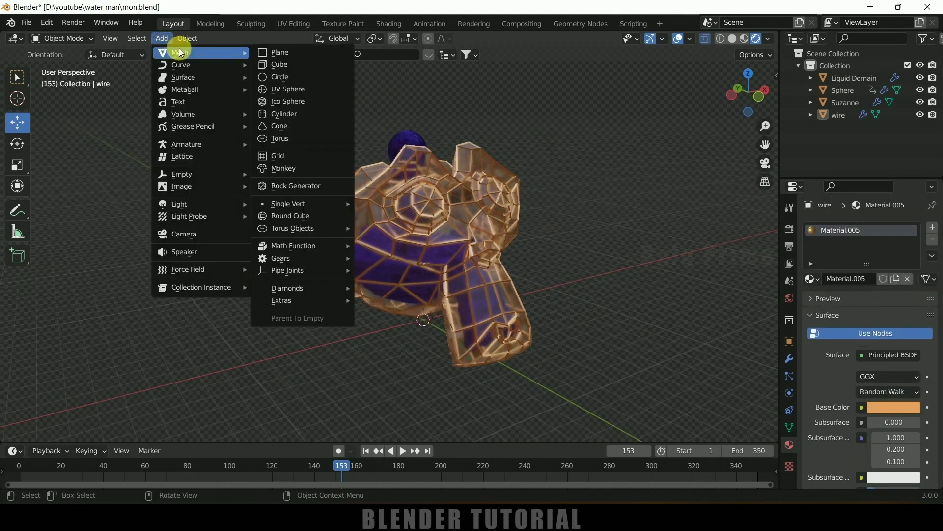
{"action": "left_click", "coordinate": [269, 54]}
{"action": "key", "text": "s"}
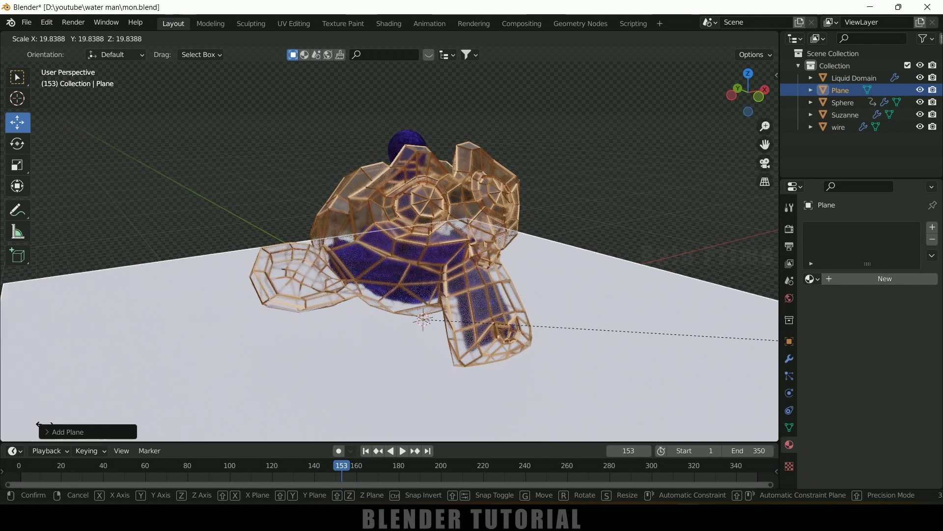
{"action": "left_click", "coordinate": [503, 370]}
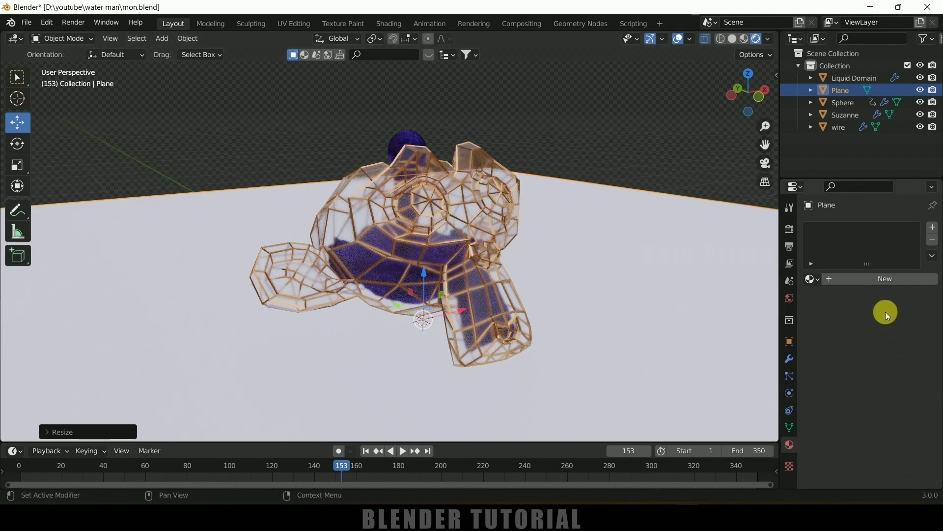
{"action": "left_click", "coordinate": [874, 279]}
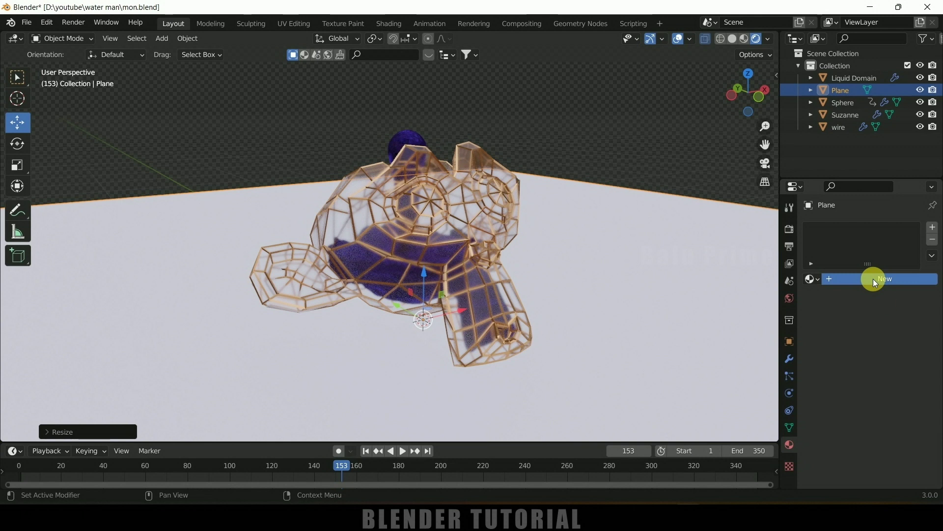
{"action": "left_click", "coordinate": [383, 23]}
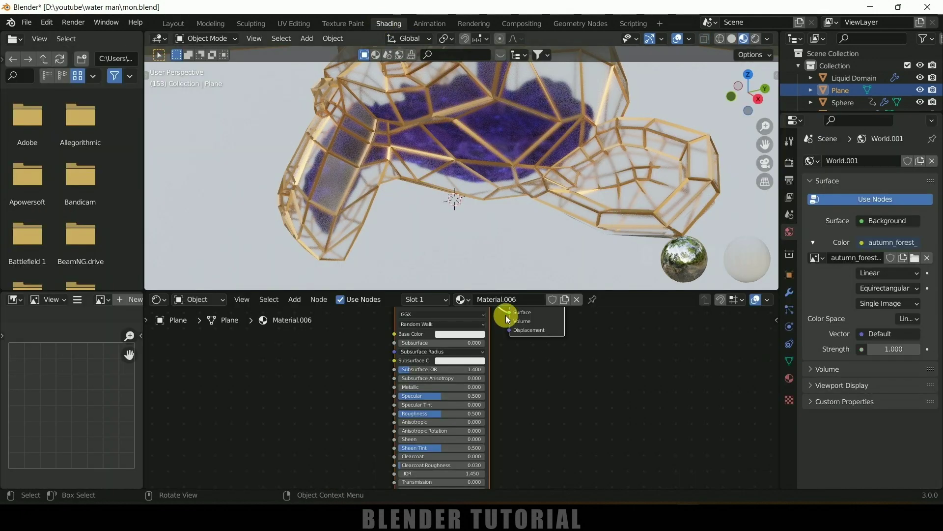
- Add texture coordinate, mapping and image texture nodes to the Principled BSDF with Ctrl+T
{"action": "key", "text": "Home"}
{"action": "left_click", "coordinate": [491, 370]}
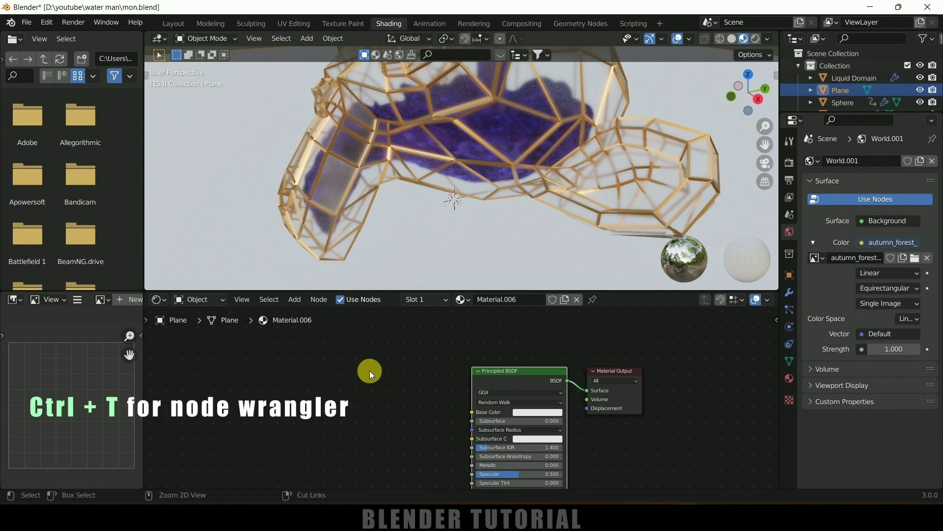
{"action": "key", "text": "ctrl+t"}
{"action": "left_click_drag", "start_coordinate": [333, 474], "coordinate": [278, 363]}
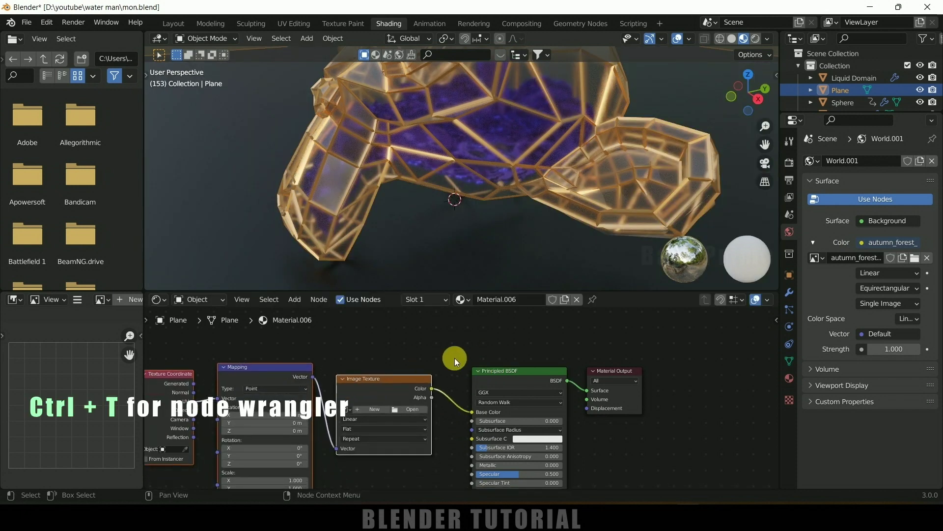
- Enable the Node Wrangler add-on in Preferences and save the preferences
{"action": "left_click", "coordinate": [47, 22]}
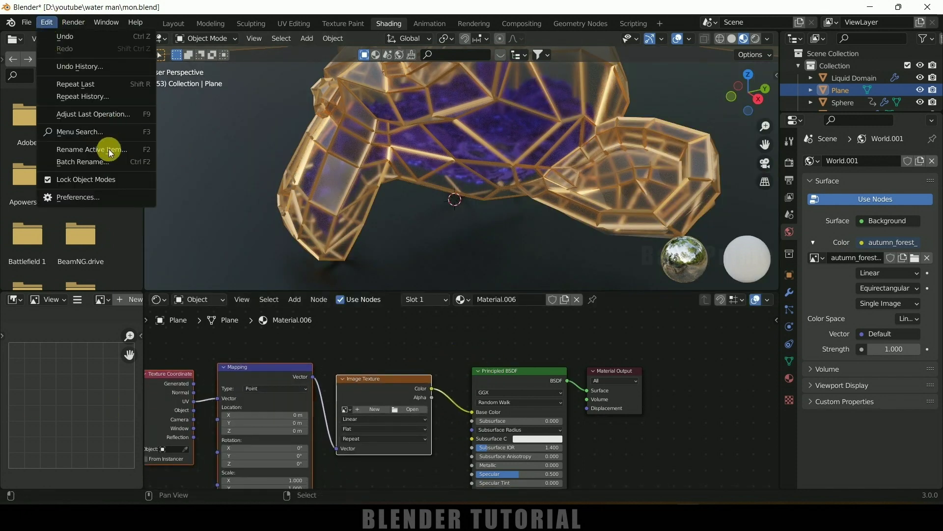
{"action": "left_click", "coordinate": [78, 195]}
{"action": "left_click", "coordinate": [347, 67]}
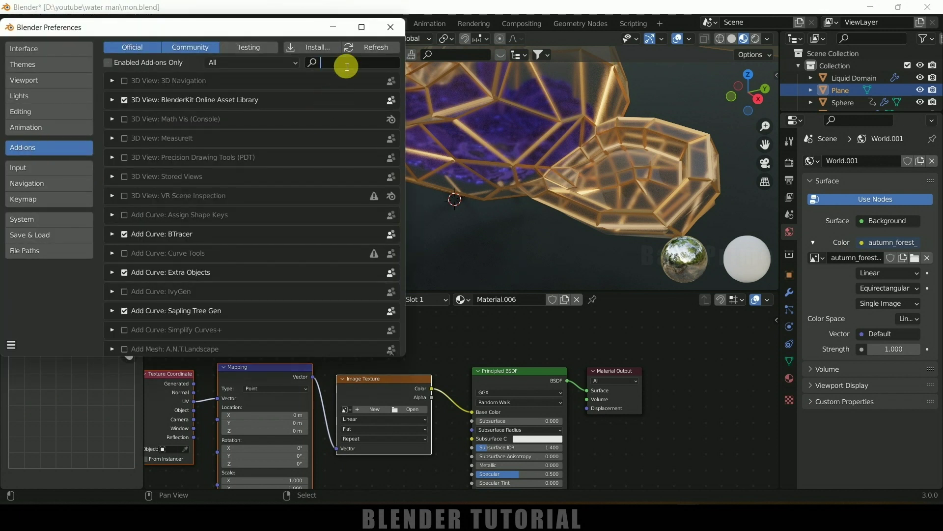
{"action": "type", "text": "node"}
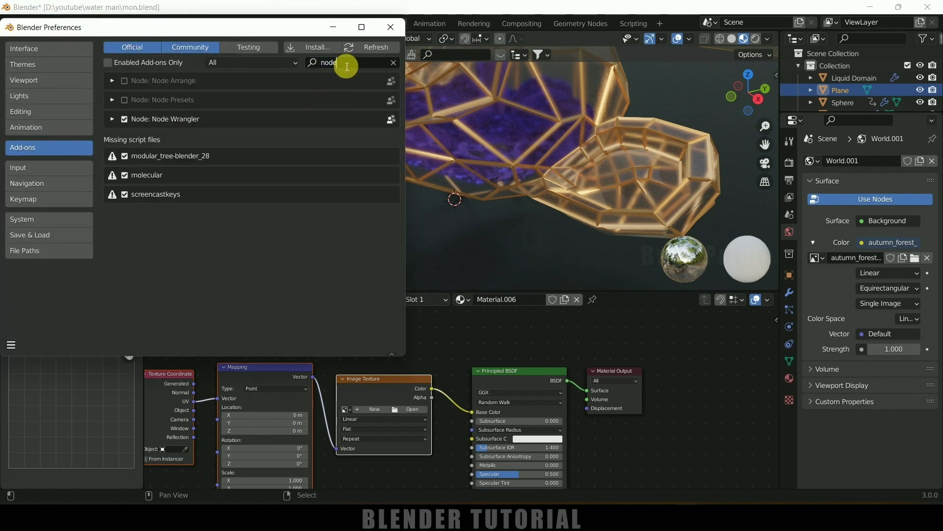
{"action": "left_click", "coordinate": [125, 119]}
{"action": "left_click", "coordinate": [125, 120]}
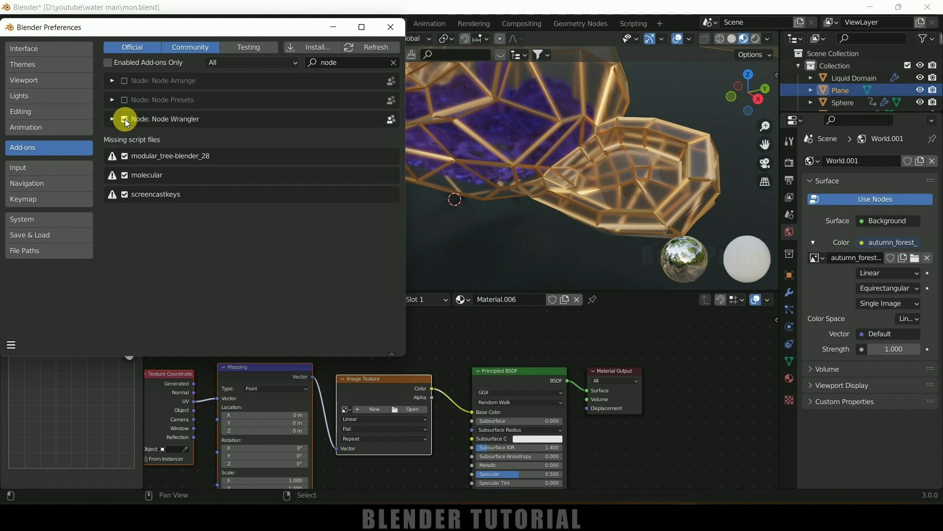
{"action": "left_click", "coordinate": [12, 346]}
{"action": "left_click", "coordinate": [50, 316]}
{"action": "left_click", "coordinate": [391, 27]}
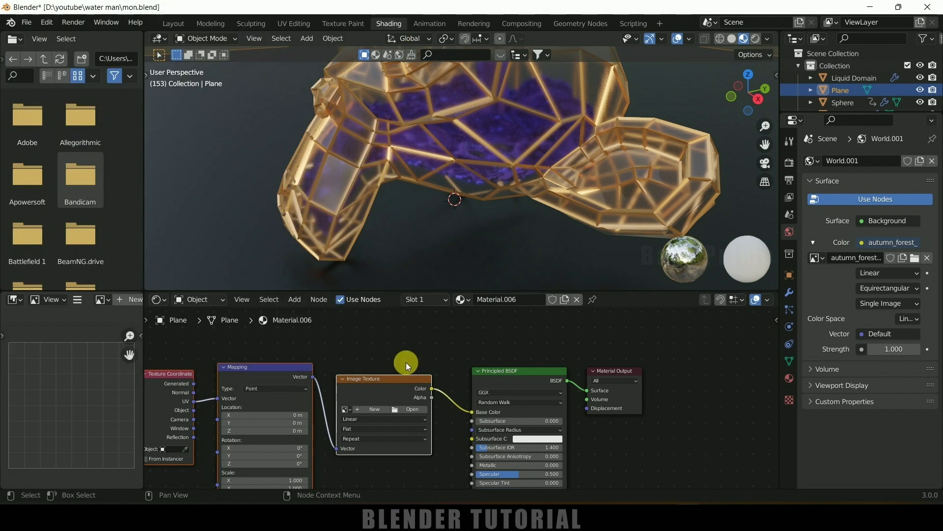
- Load the wood image into the Image Texture node to texture the floor
{"action": "left_click", "coordinate": [408, 411]}
{"action": "left_click", "coordinate": [194, 343]}
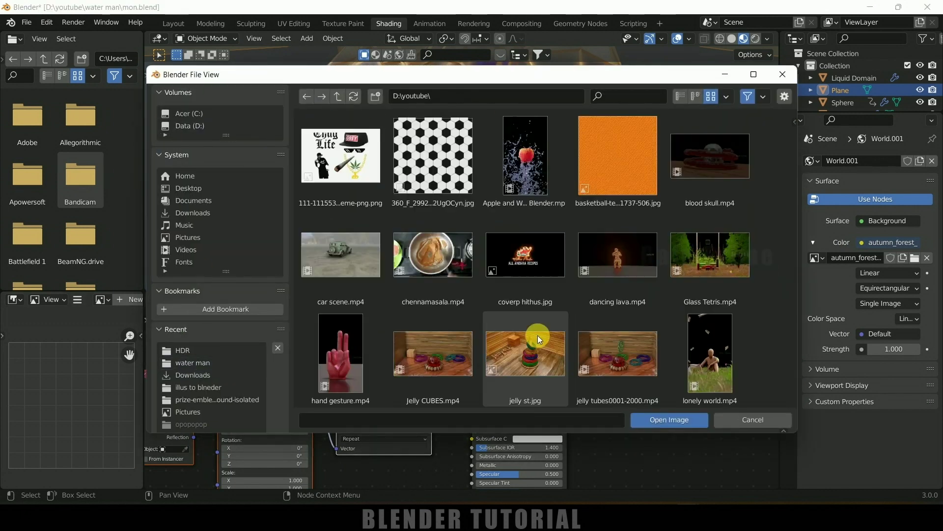
{"action": "double_click", "coordinate": [441, 207]}
{"action": "scroll", "coordinate": [441, 208], "scroll_direction": "down", "scroll_amount": 5}
{"action": "middle_click_drag", "start_coordinate": [454, 217], "coordinate": [486, 265]}
{"action": "left_click_drag", "start_coordinate": [455, 317], "coordinate": [715, 368]}
{"action": "left_click", "coordinate": [619, 370]}
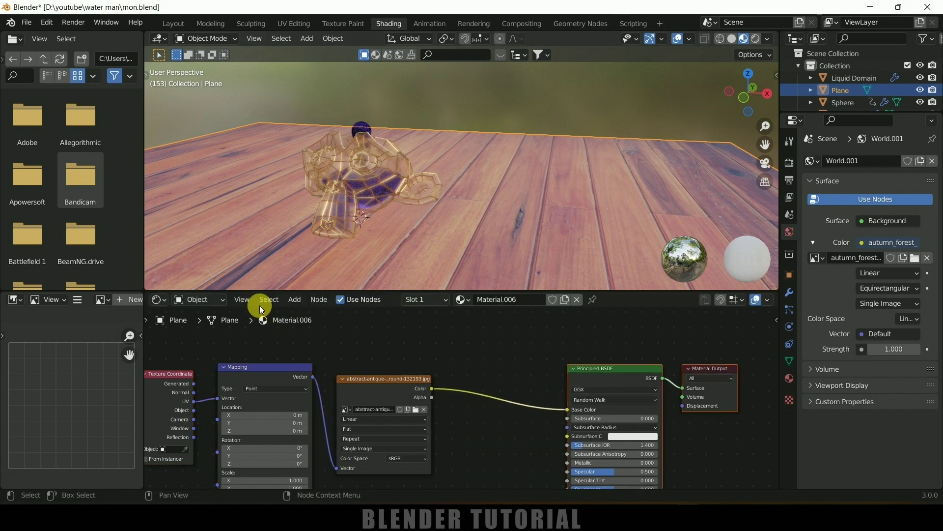
- Insert an RGB Curves node before Base Color and pull the curve down to darken the wood
{"action": "left_click", "coordinate": [293, 299]}
{"action": "left_click", "coordinate": [320, 313]}
{"action": "type", "text": "curve"}
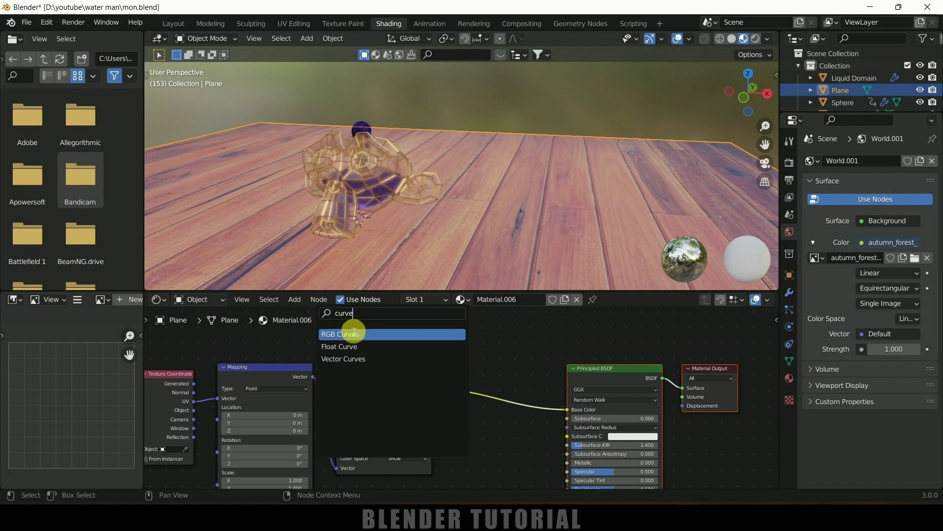
{"action": "left_click", "coordinate": [352, 334]}
{"action": "left_click", "coordinate": [540, 435]}
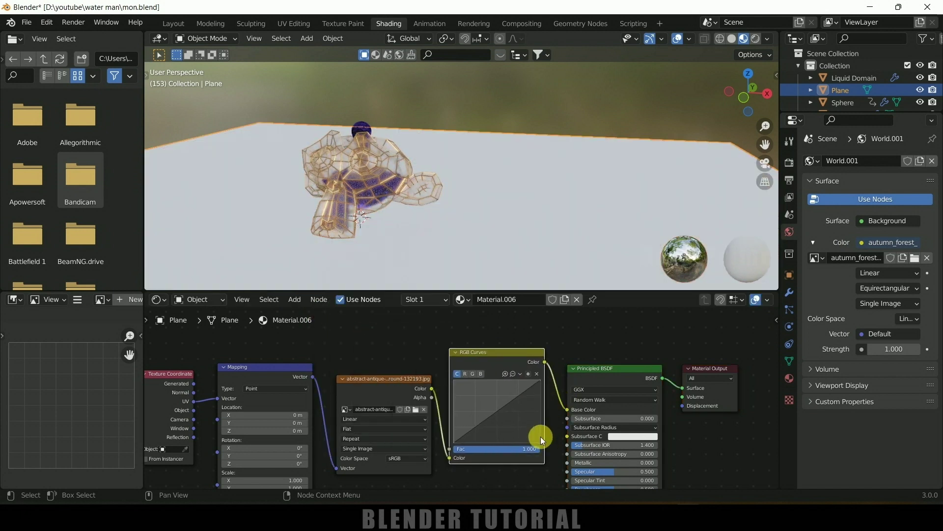
{"action": "left_click", "coordinate": [513, 412]}
{"action": "left_click_drag", "start_coordinate": [515, 411], "coordinate": [533, 423]}
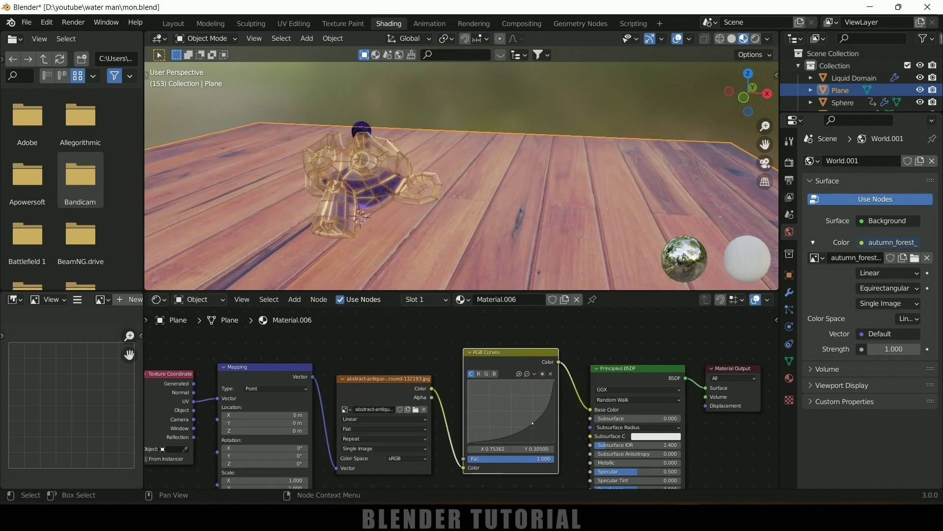
- Return to the Layout workspace, deselect the floor, and jump to the animation start
{"action": "left_click", "coordinate": [173, 23]}
{"action": "middle_click_drag", "start_coordinate": [423, 179], "coordinate": [574, 158]}
{"action": "left_click", "coordinate": [574, 158]}
{"action": "left_click", "coordinate": [367, 451]}
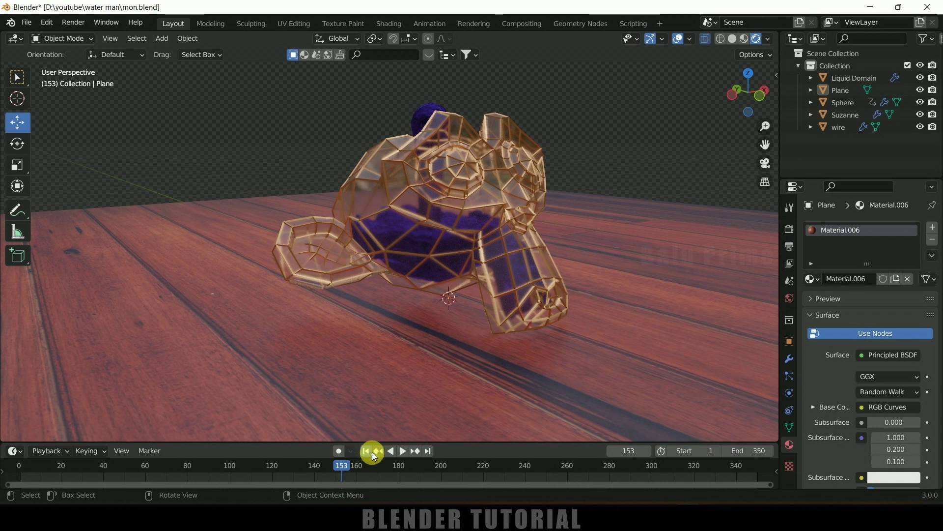
- Play the baked liquid animation and stop it at frame 118
{"action": "left_click", "coordinate": [404, 451]}
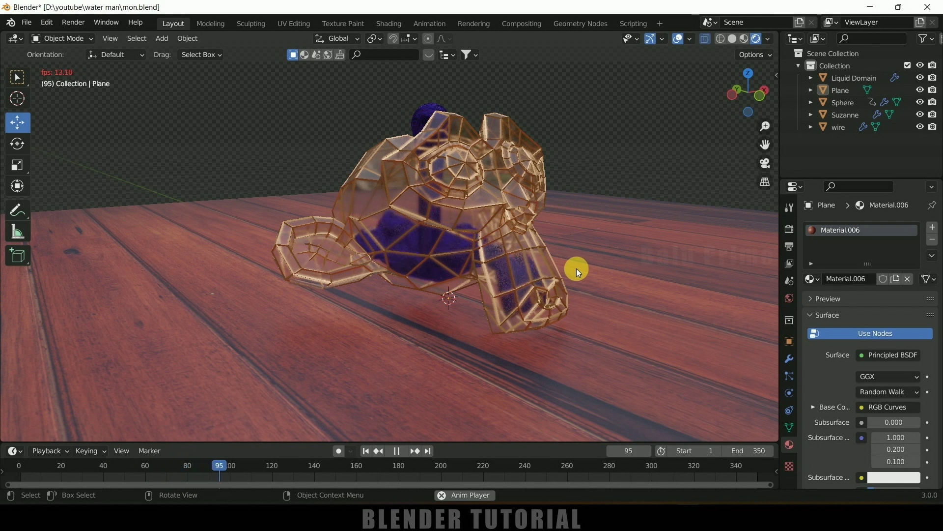
{"action": "left_click", "coordinate": [396, 451]}
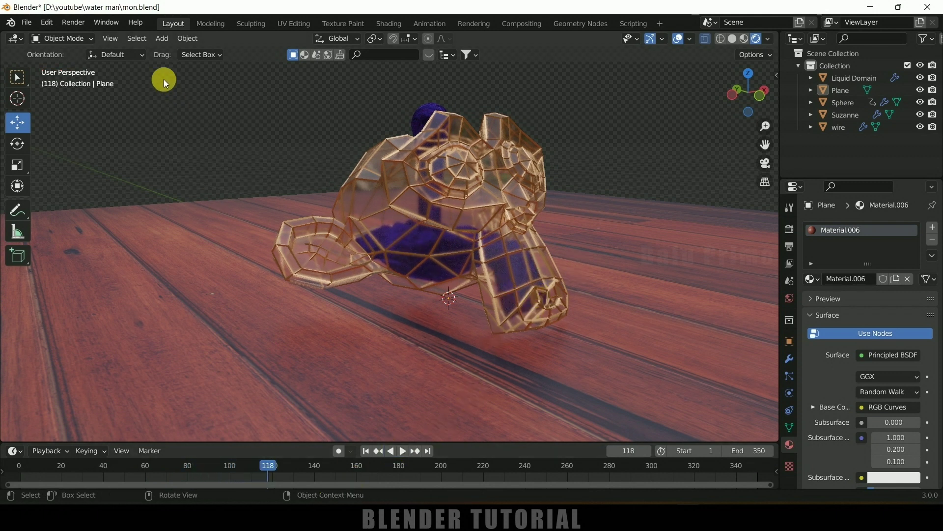
{"action": "left_click", "coordinate": [161, 38]}
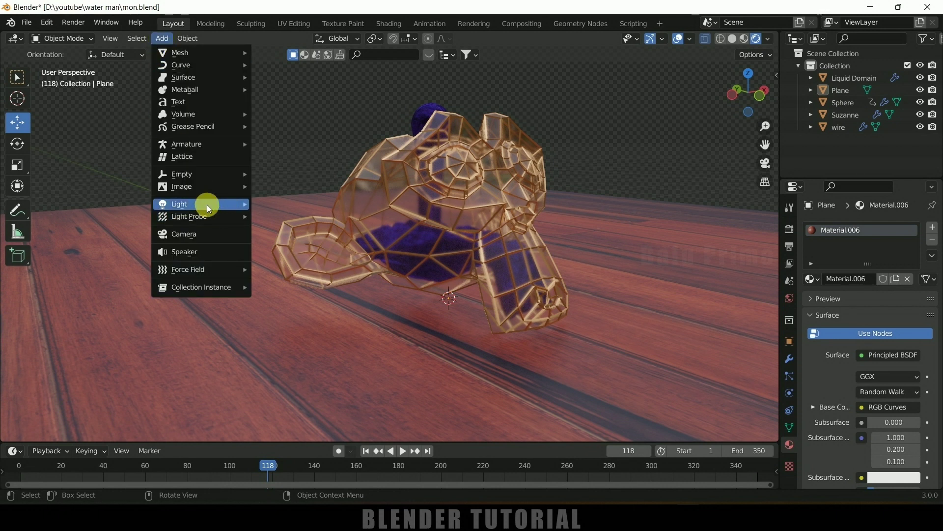
- Add a Sun lamp, raise it above the monkey and tilt it at an angle
{"action": "mouse_move", "coordinate": [207, 204]}
{"action": "left_click", "coordinate": [294, 217]}
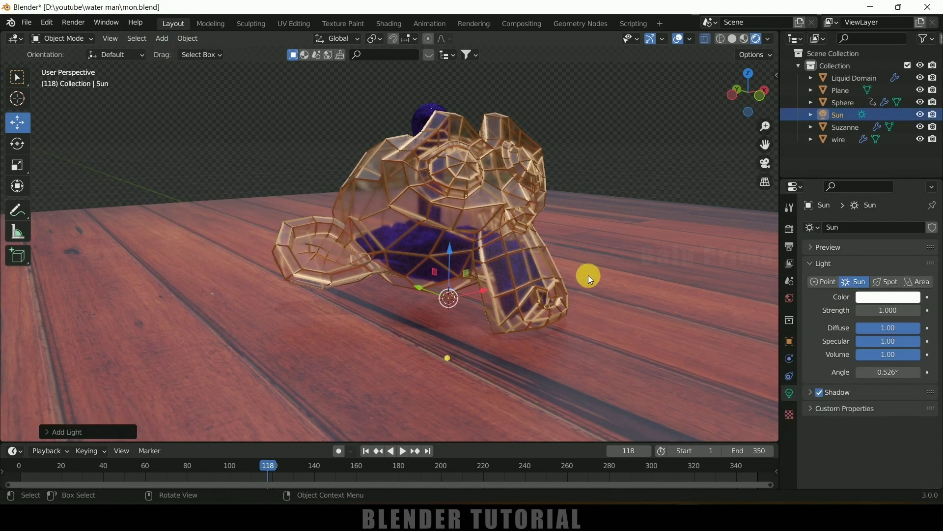
{"action": "key", "text": "g"}
{"action": "key", "text": "z"}
{"action": "left_click", "coordinate": [575, 415]}
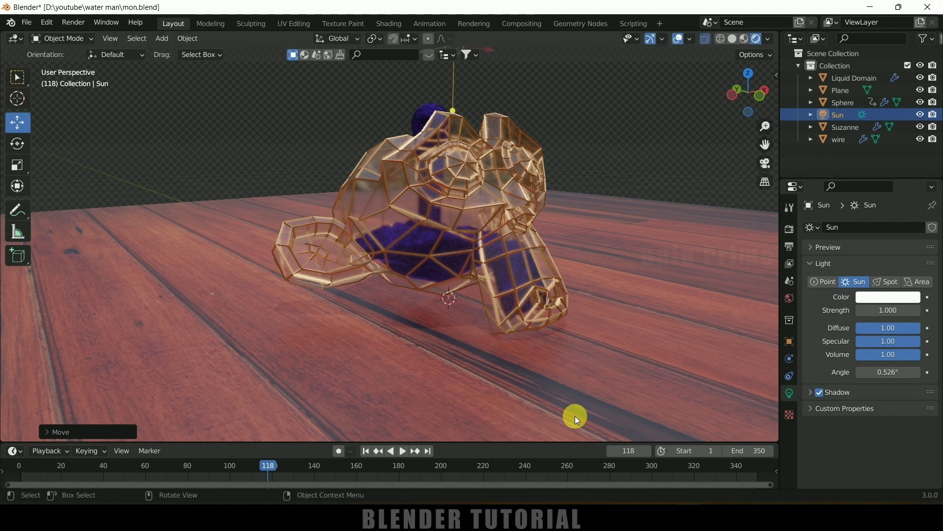
{"action": "key", "text": "r"}
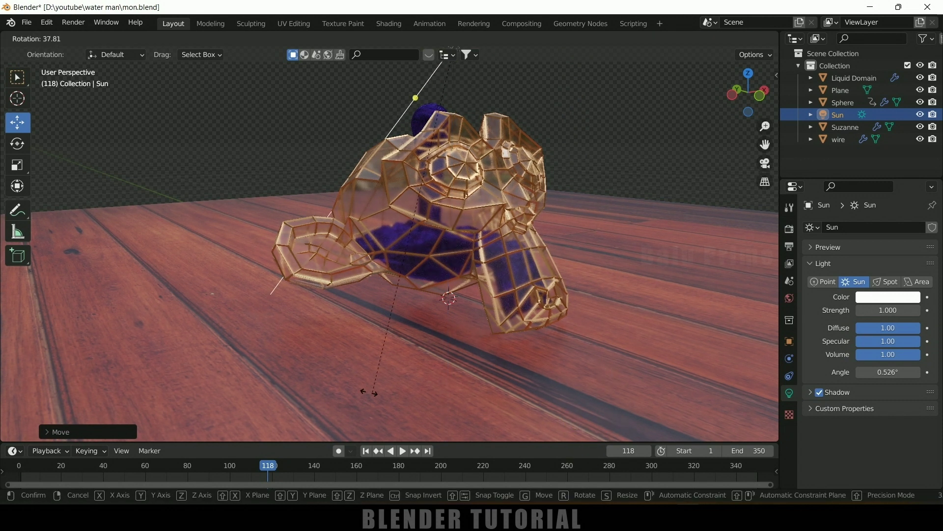
{"action": "left_click", "coordinate": [305, 349]}
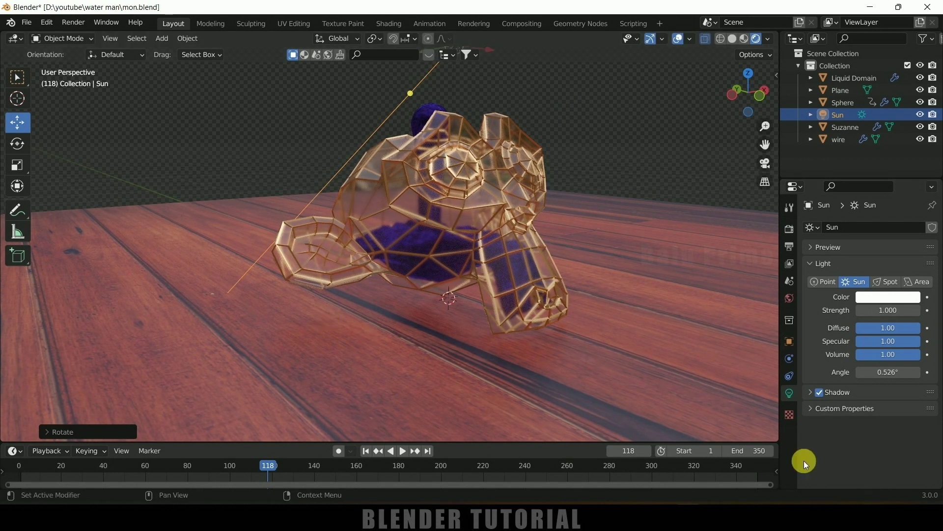
- Set the sun's Strength to 3
{"action": "left_click", "coordinate": [887, 311]}
{"action": "type", "text": "3"}
{"action": "key", "text": "Return"}
{"action": "middle_click_drag", "start_coordinate": [629, 306], "coordinate": [421, 334]}
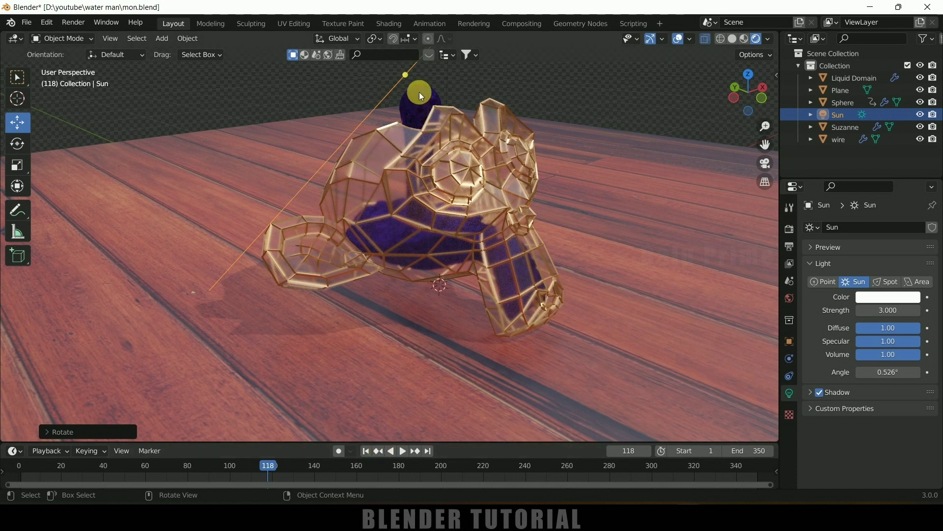
{"action": "left_click", "coordinate": [432, 95]}
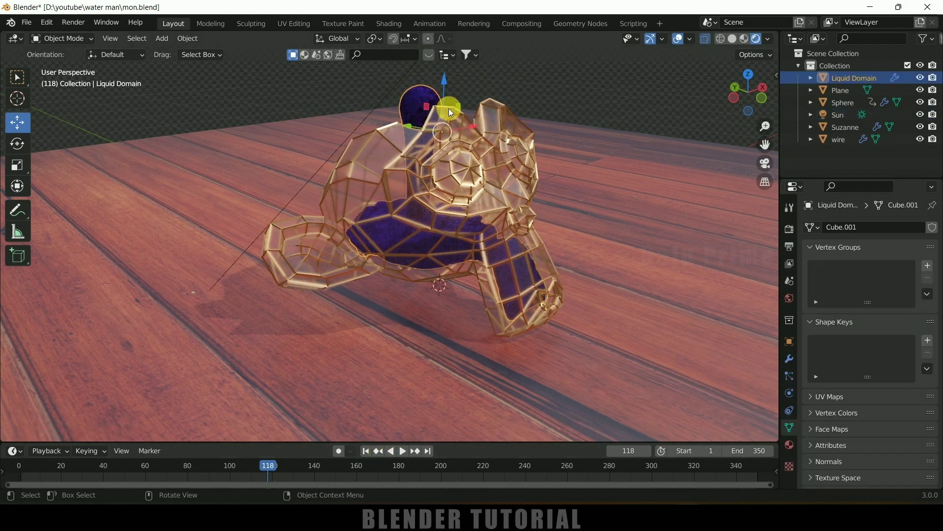
- Select the Sphere object and hide it in the viewport
{"action": "left_click", "coordinate": [465, 93]}
{"action": "left_click", "coordinate": [434, 95]}
{"action": "left_click", "coordinate": [429, 92]}
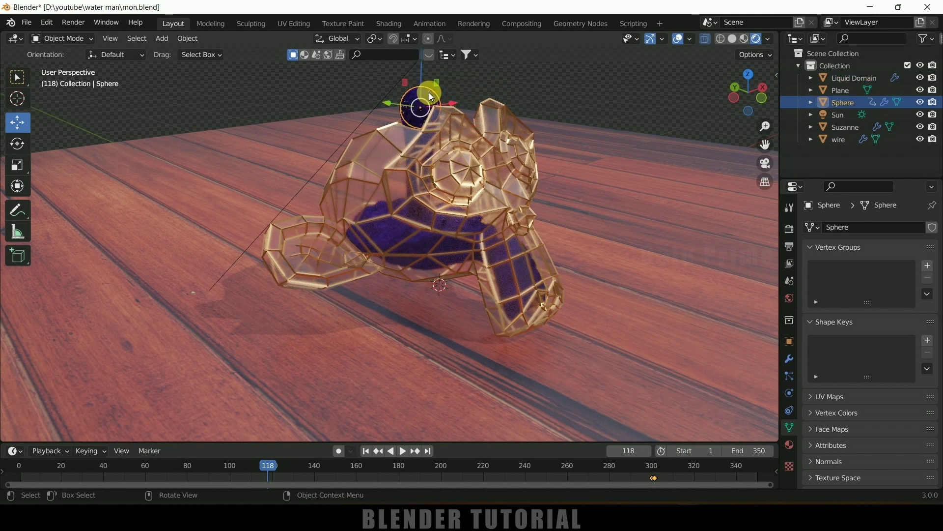
{"action": "left_click", "coordinate": [921, 102]}
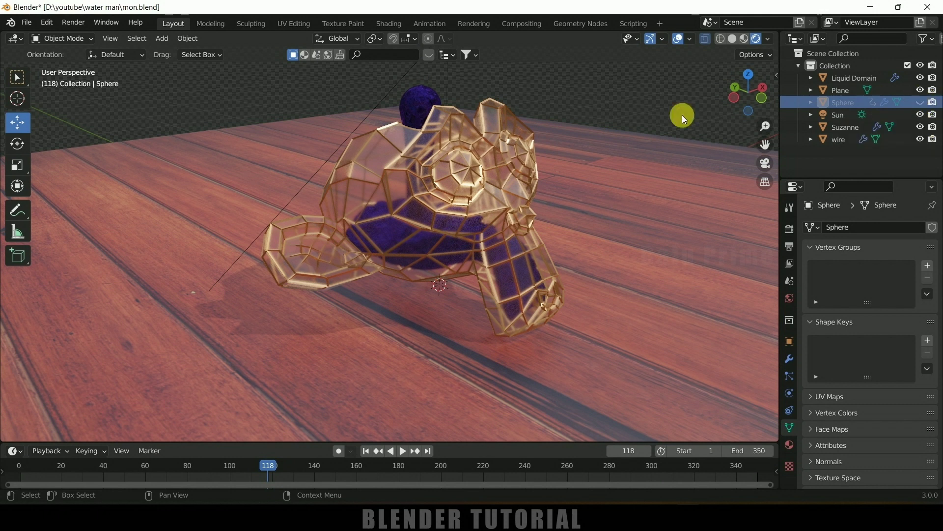
- Select the Liquid Domain, rewind to frame 1 and play the liquid simulation
{"action": "left_click", "coordinate": [381, 152]}
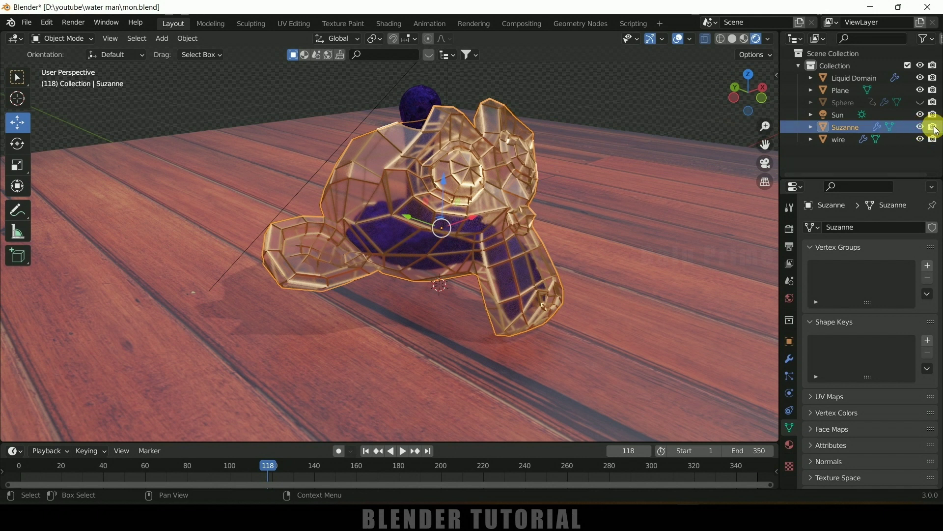
{"action": "left_click", "coordinate": [432, 96]}
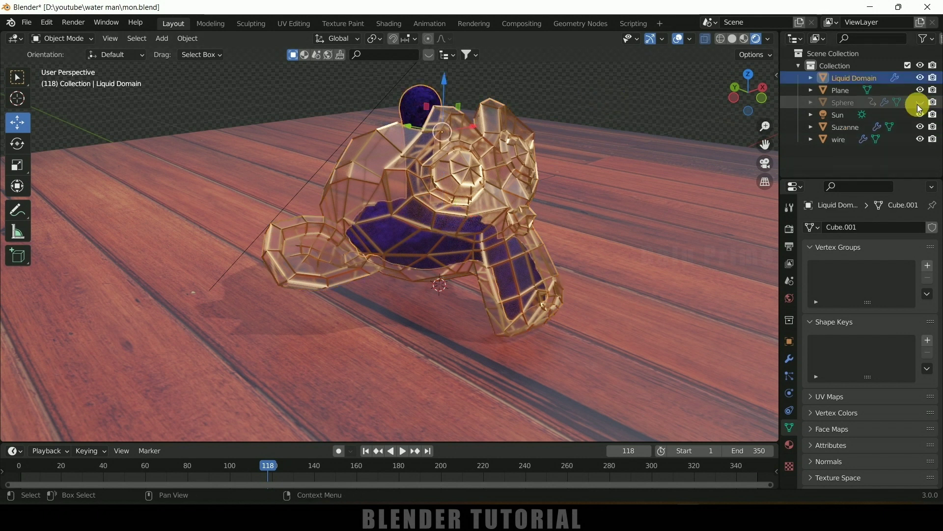
{"action": "middle_click_drag", "start_coordinate": [606, 318], "coordinate": [492, 350]}
{"action": "key", "text": "shift+Left"}
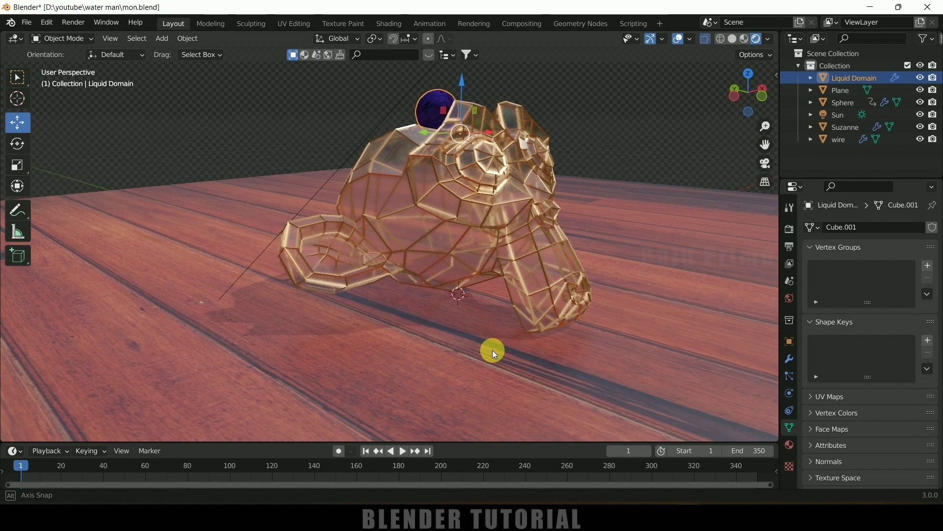
{"action": "left_click", "coordinate": [403, 451]}
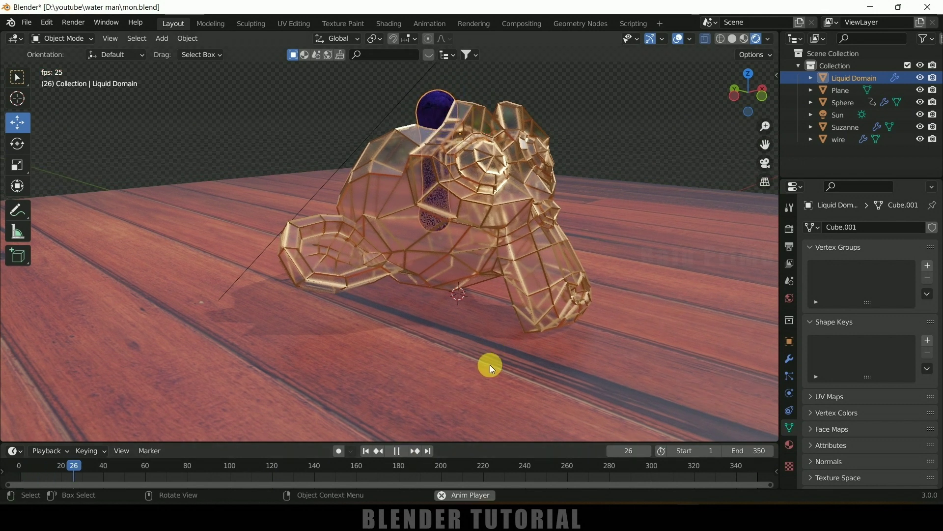